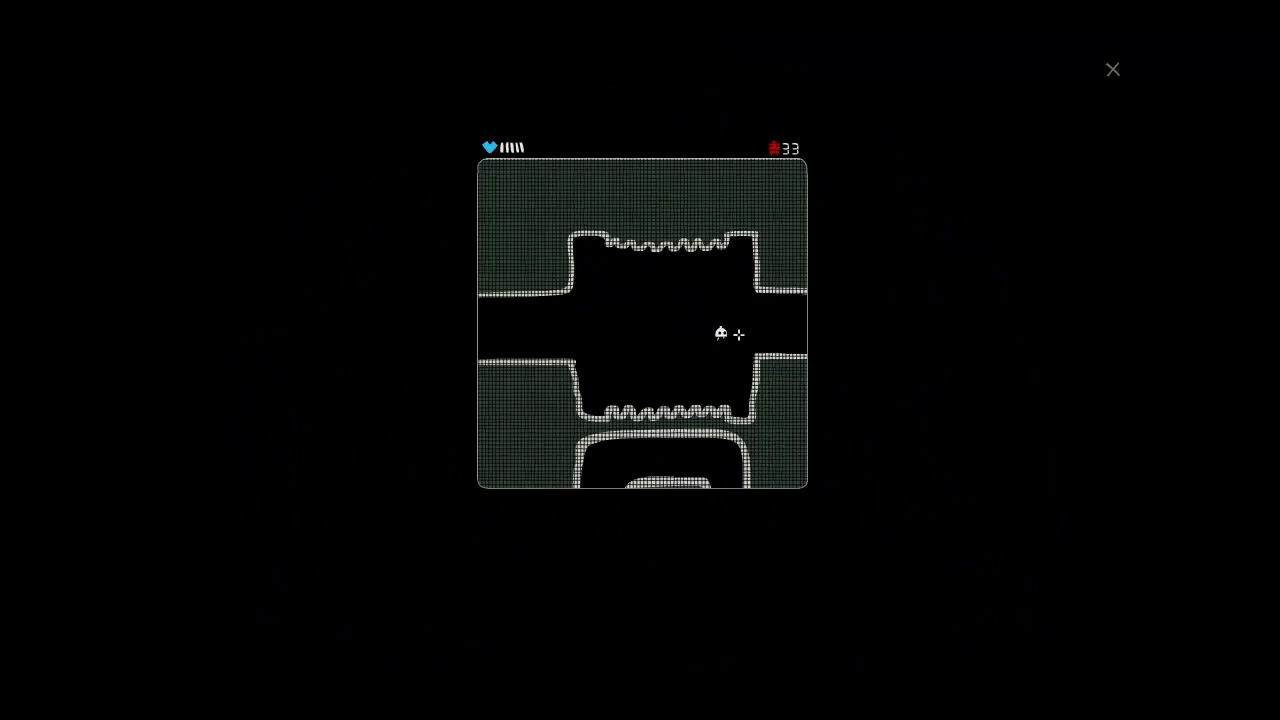
Step: Steer the ship out of the starting room and left through three maze rooms
{"action": "left_click_drag", "start_coordinate": [758, 329], "coordinate": [799, 330]}
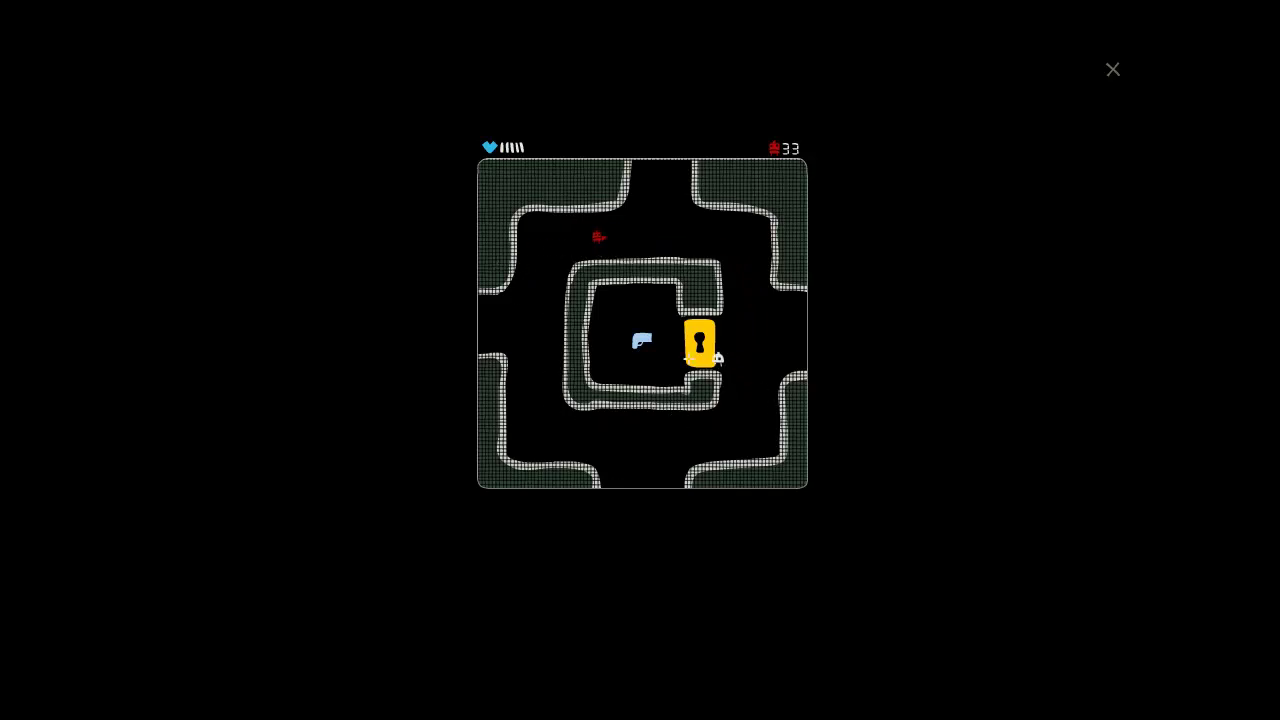
{"action": "key", "text": "Right"}
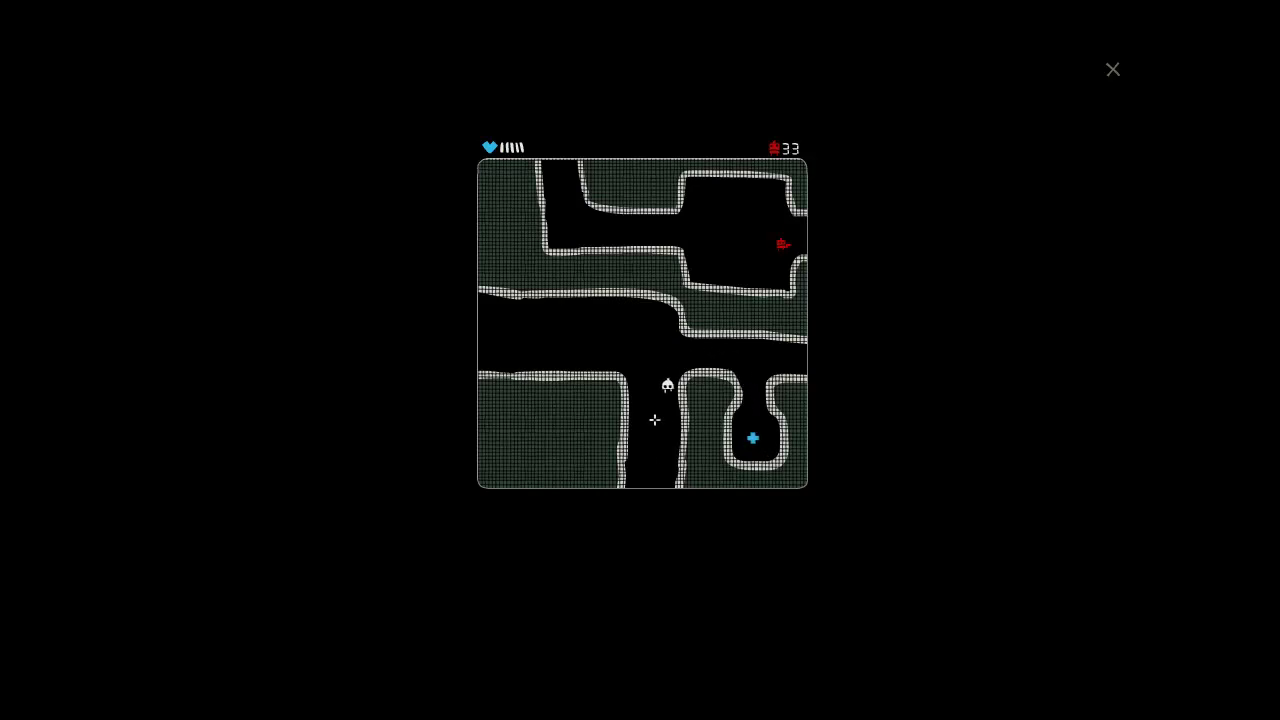
{"action": "key", "text": "Down"}
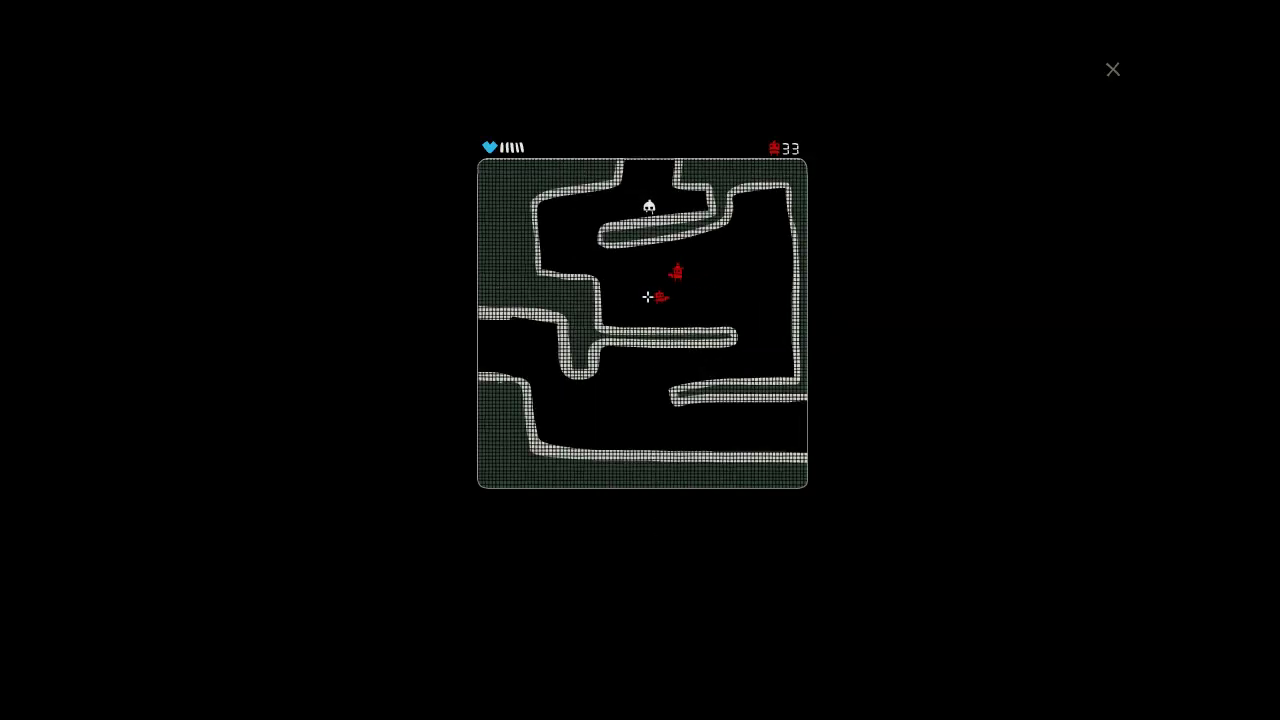
{"action": "key", "text": "Up"}
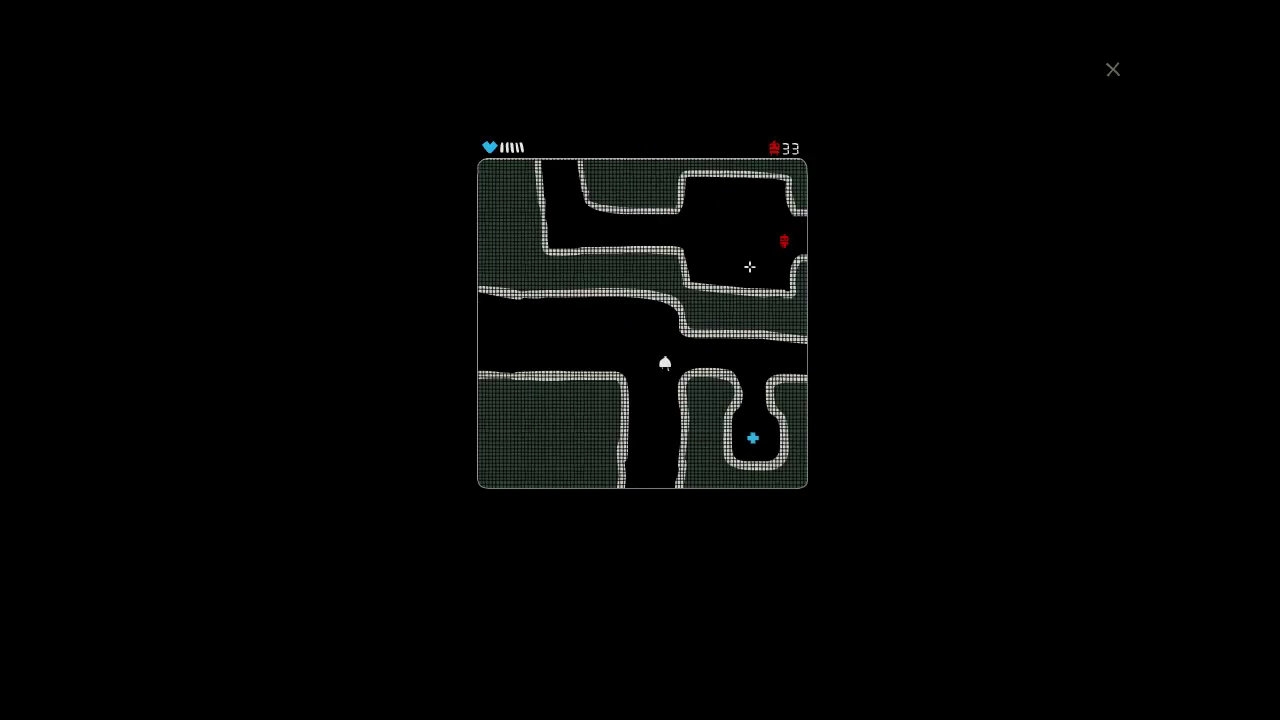
{"action": "key", "text": "Right"}
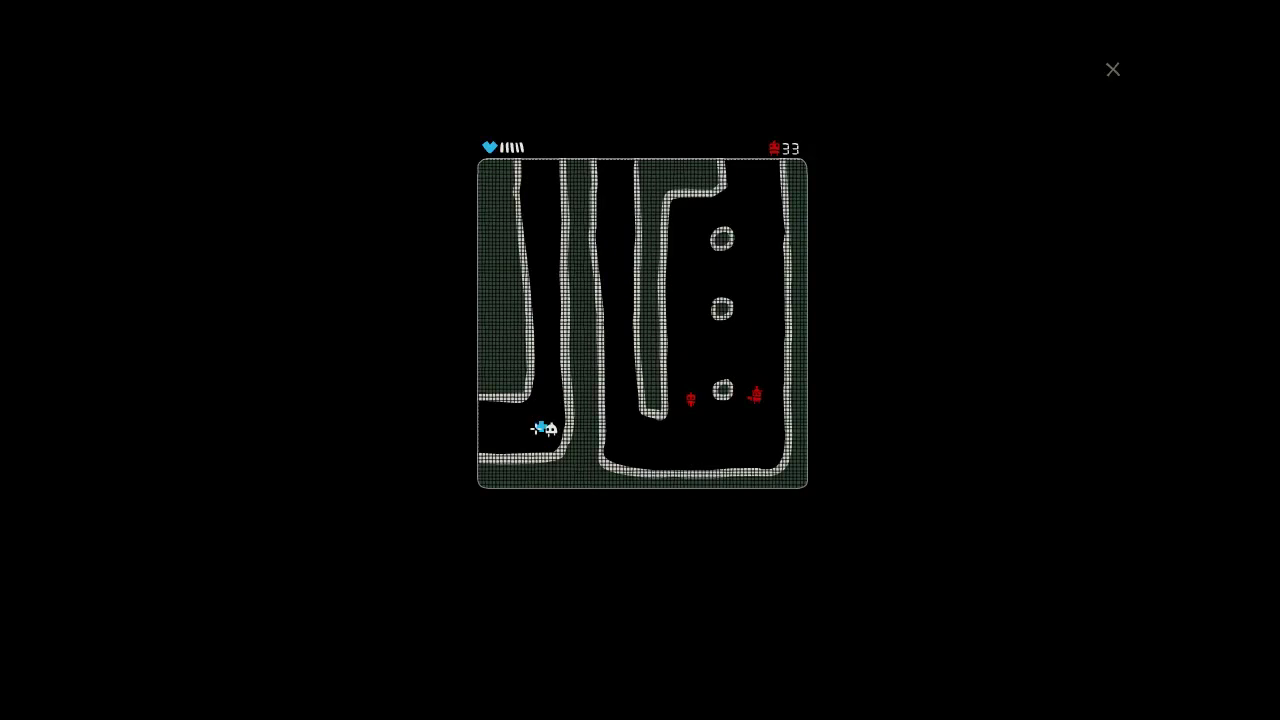
{"action": "key", "text": "Left"}
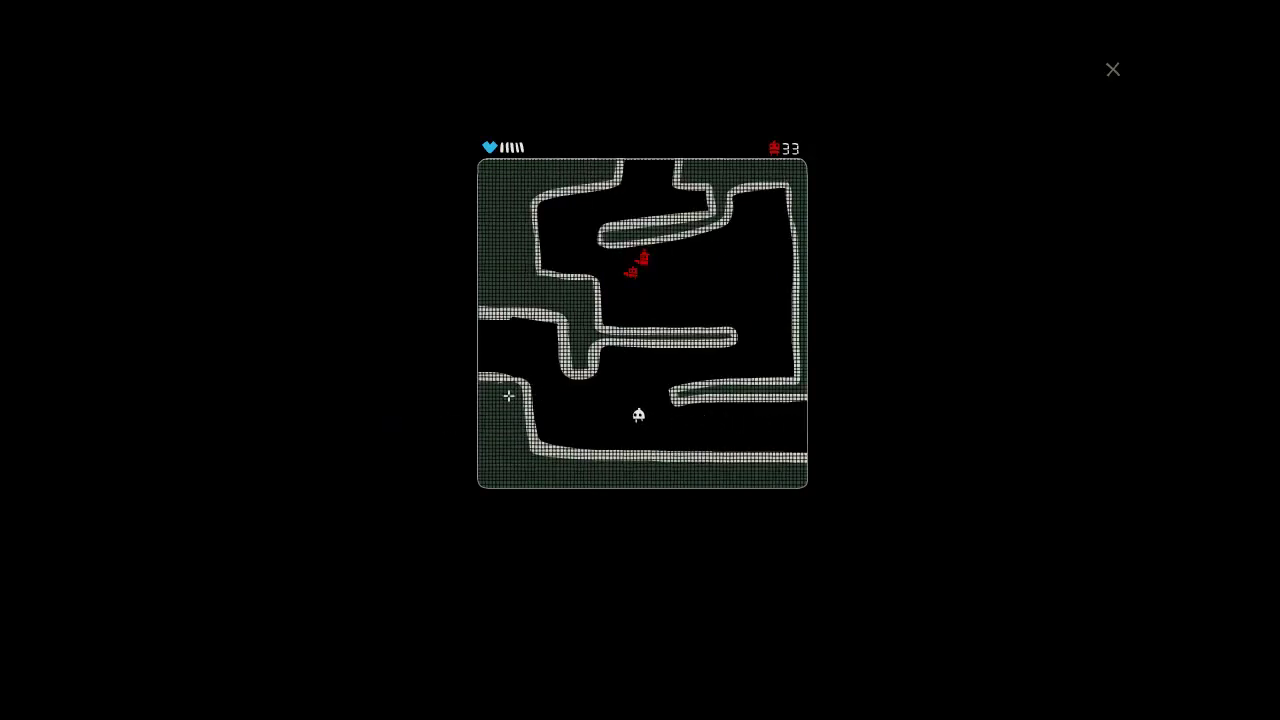
{"action": "key", "text": "Left"}
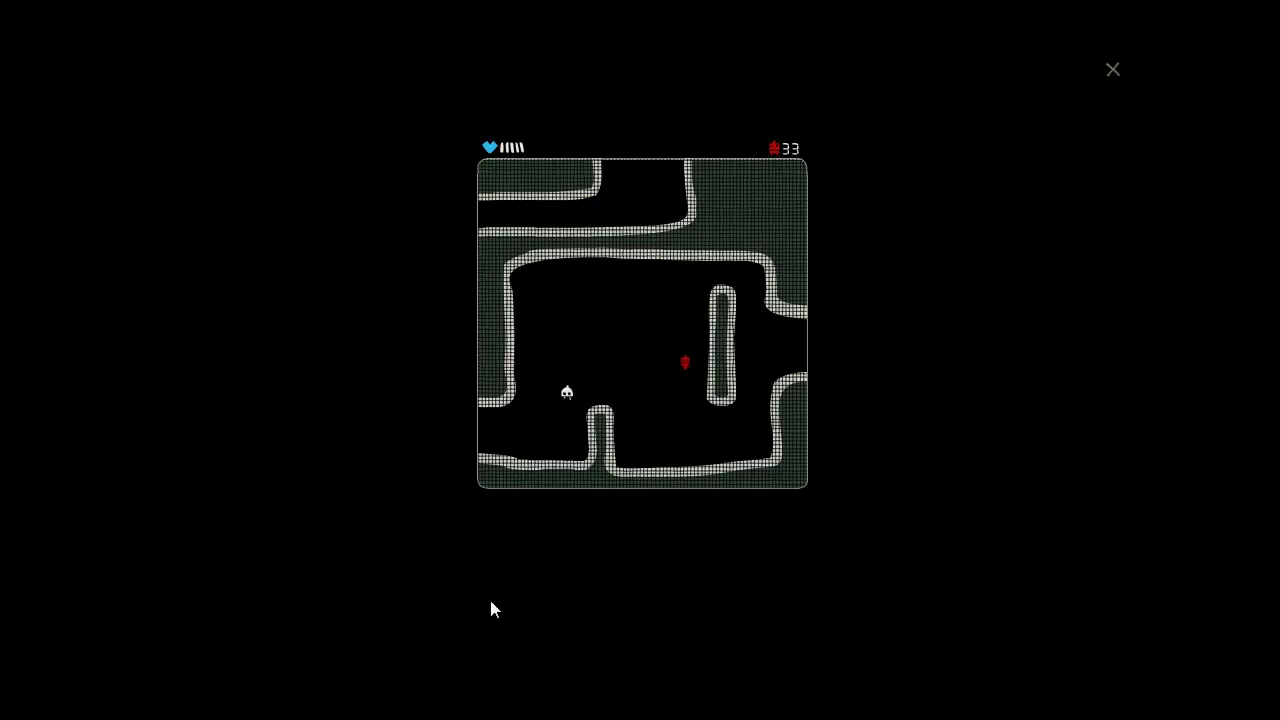
{"action": "key", "text": "Left"}
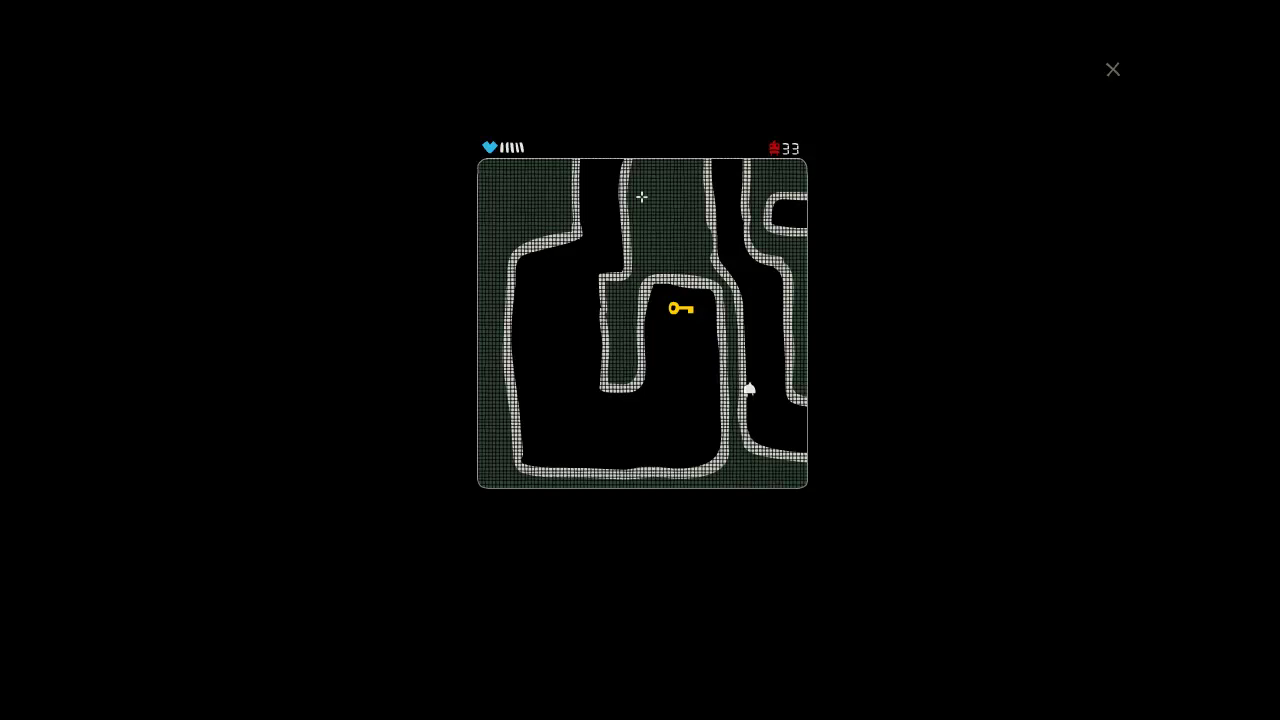
Step: Work through the rooms toward the yellow key and pick it up
{"action": "key", "text": "Up"}
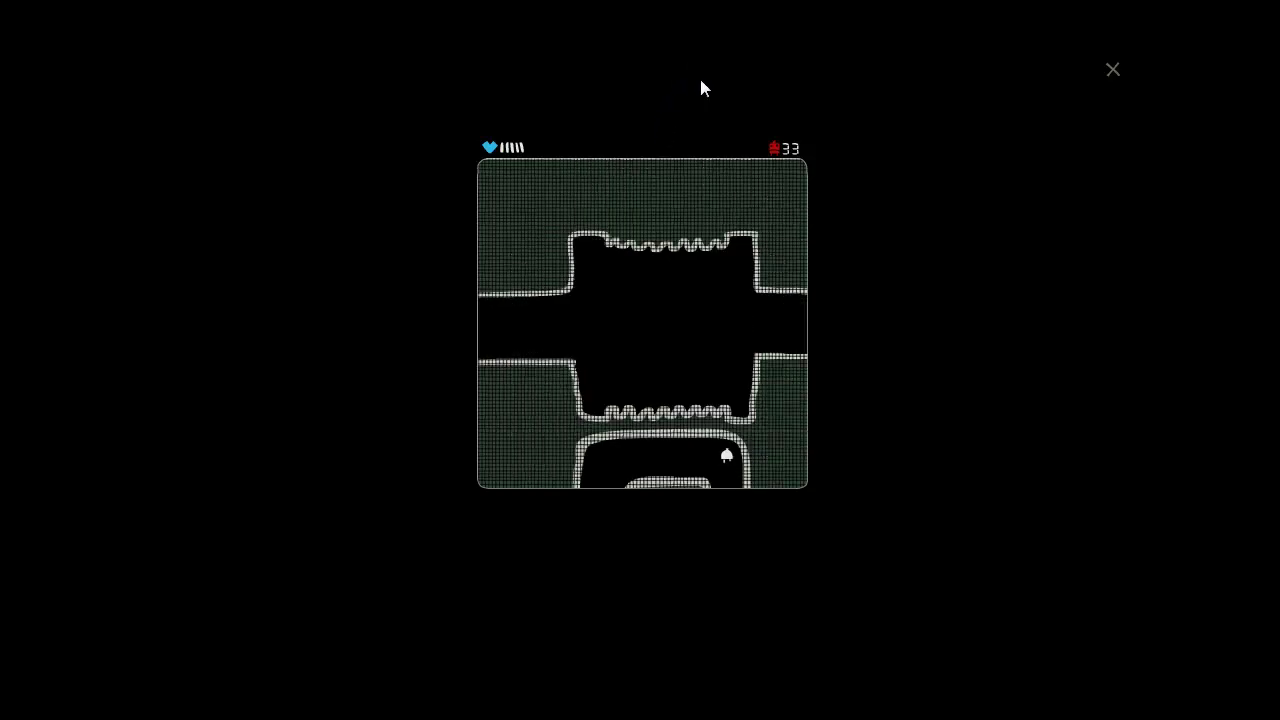
{"action": "key", "text": "Left"}
{"action": "key", "text": "Down"}
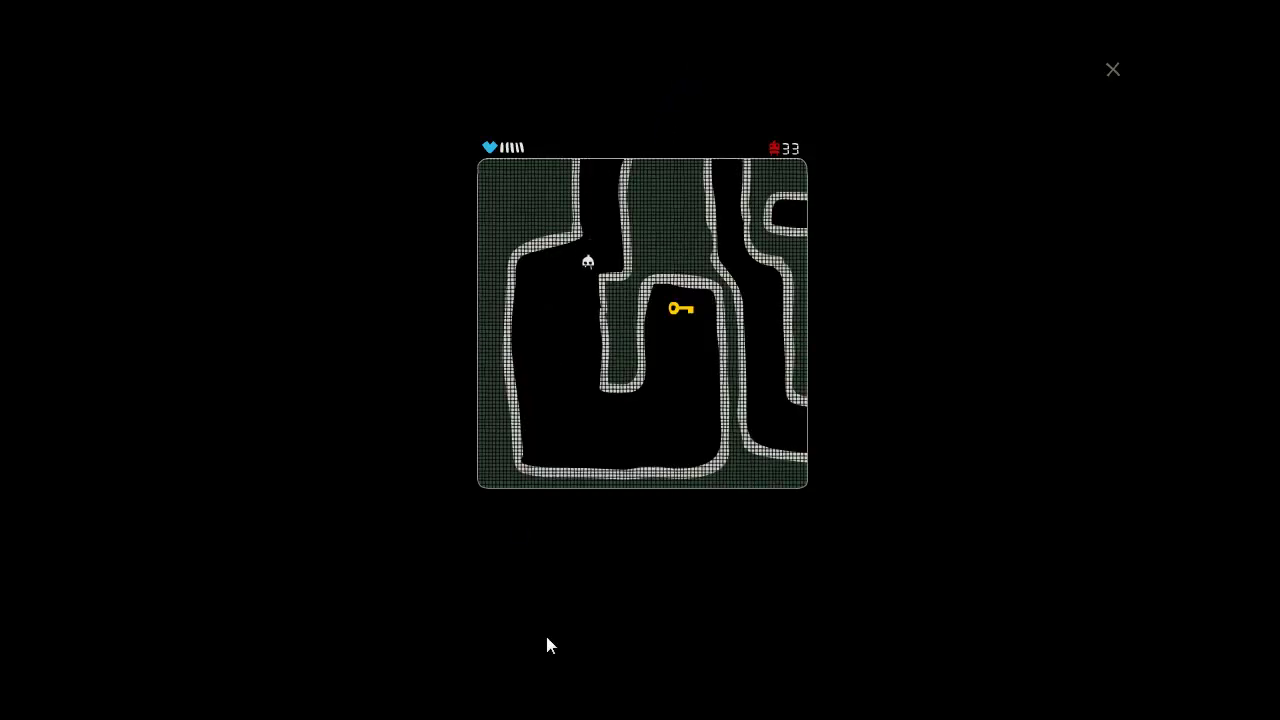
{"action": "key", "text": "Right"}
{"action": "key", "text": "Up"}
{"action": "key", "text": "Up"}
{"action": "key", "text": "Down"}
{"action": "key", "text": "Right"}
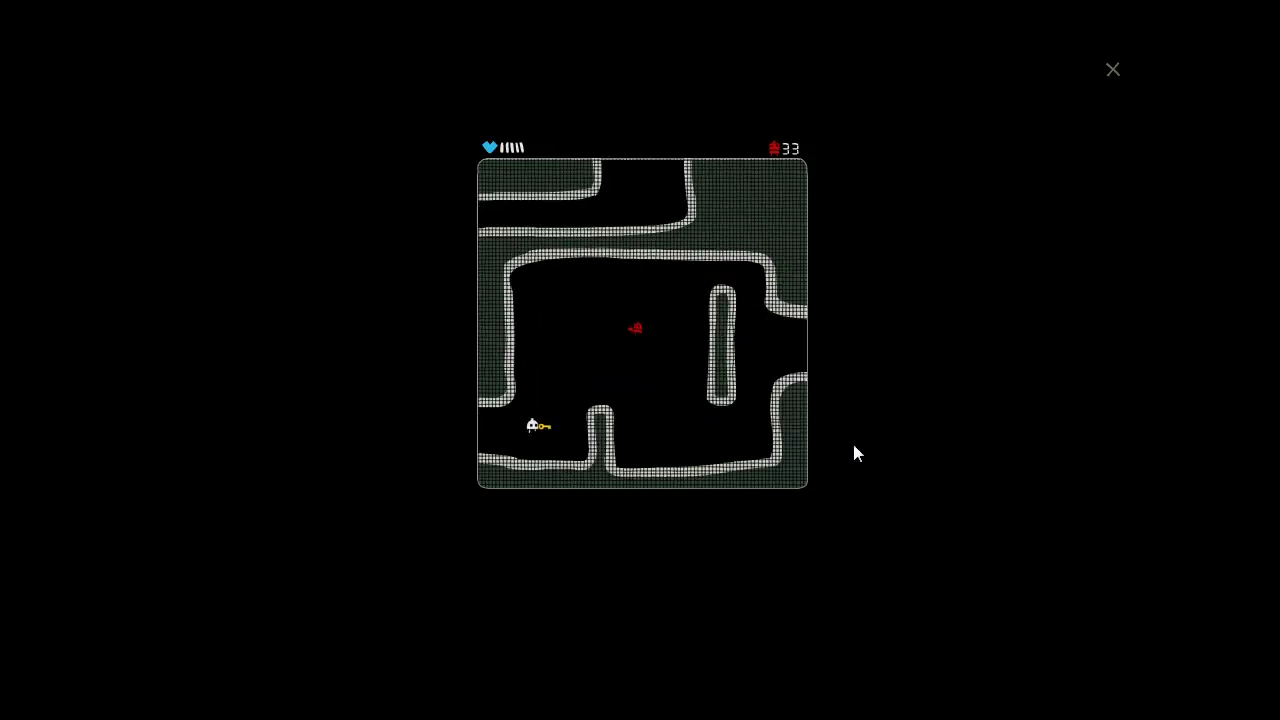
{"action": "key", "text": "Down"}
{"action": "key", "text": "Right"}
{"action": "key", "text": "Up"}
Step: Carry the yellow key right, then back left to the locked-door room
{"action": "key", "text": "Right"}
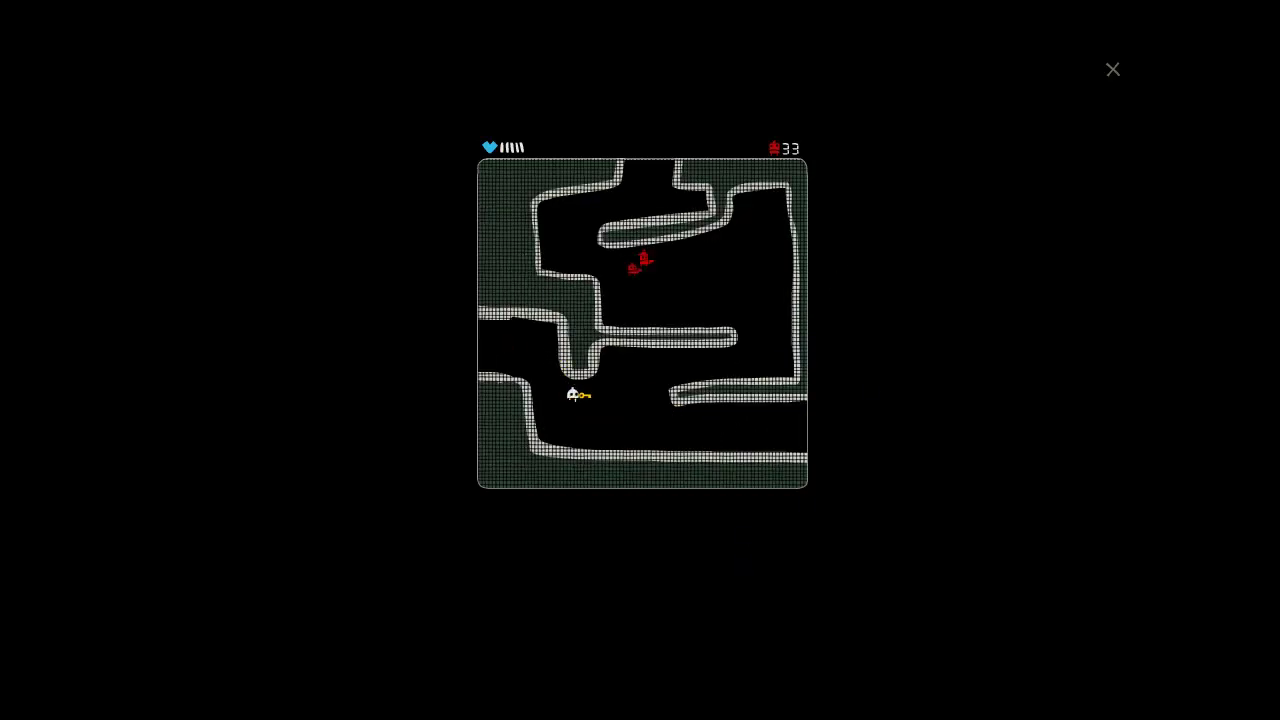
{"action": "key", "text": "Right"}
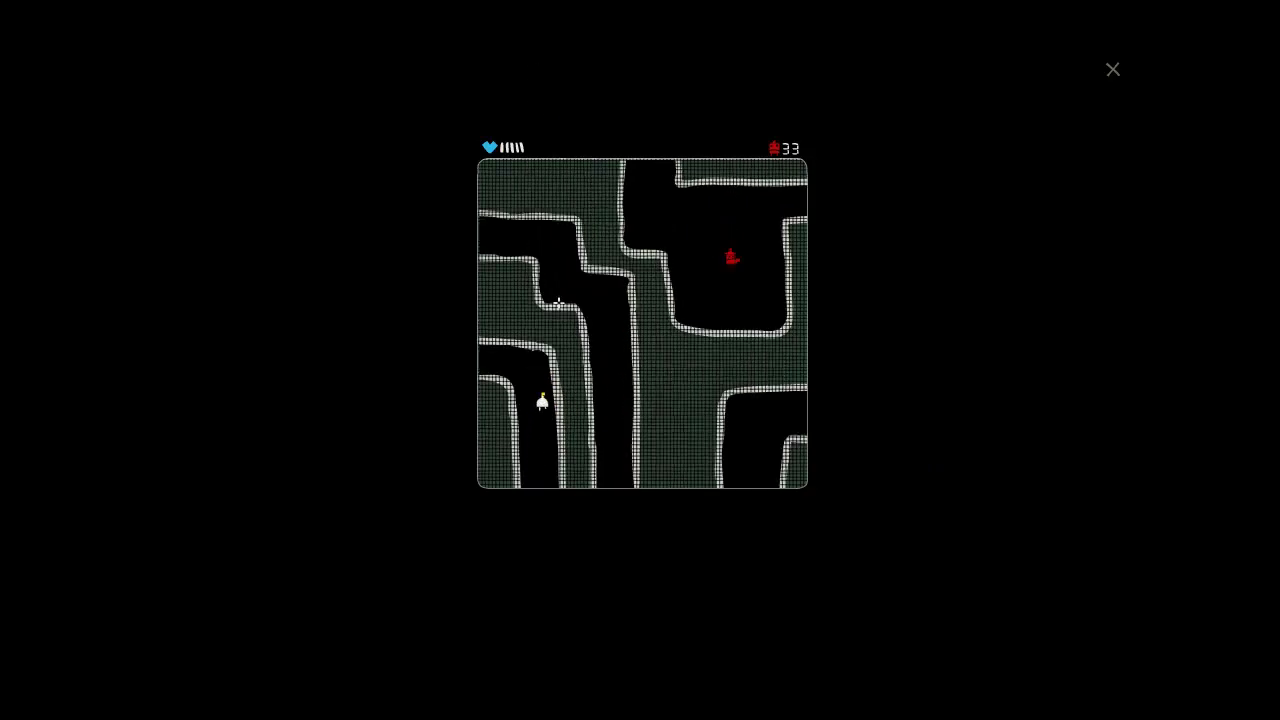
{"action": "key", "text": "Left"}
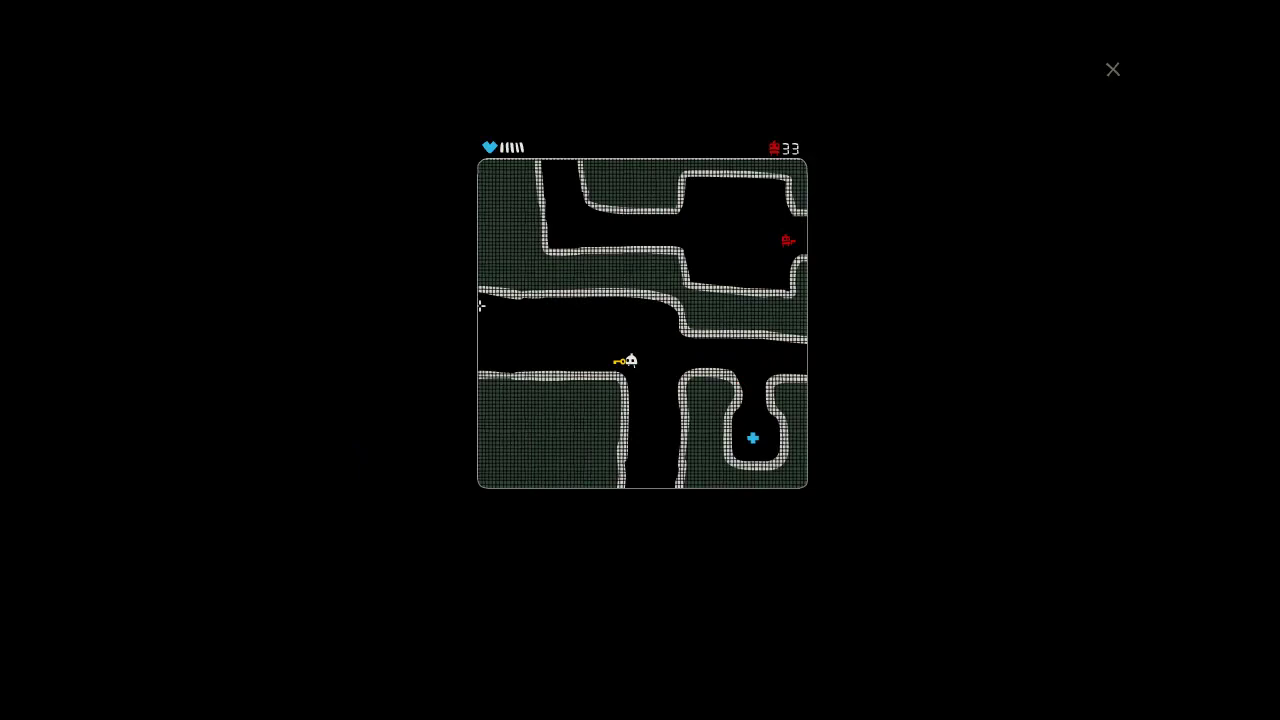
{"action": "key", "text": "Left"}
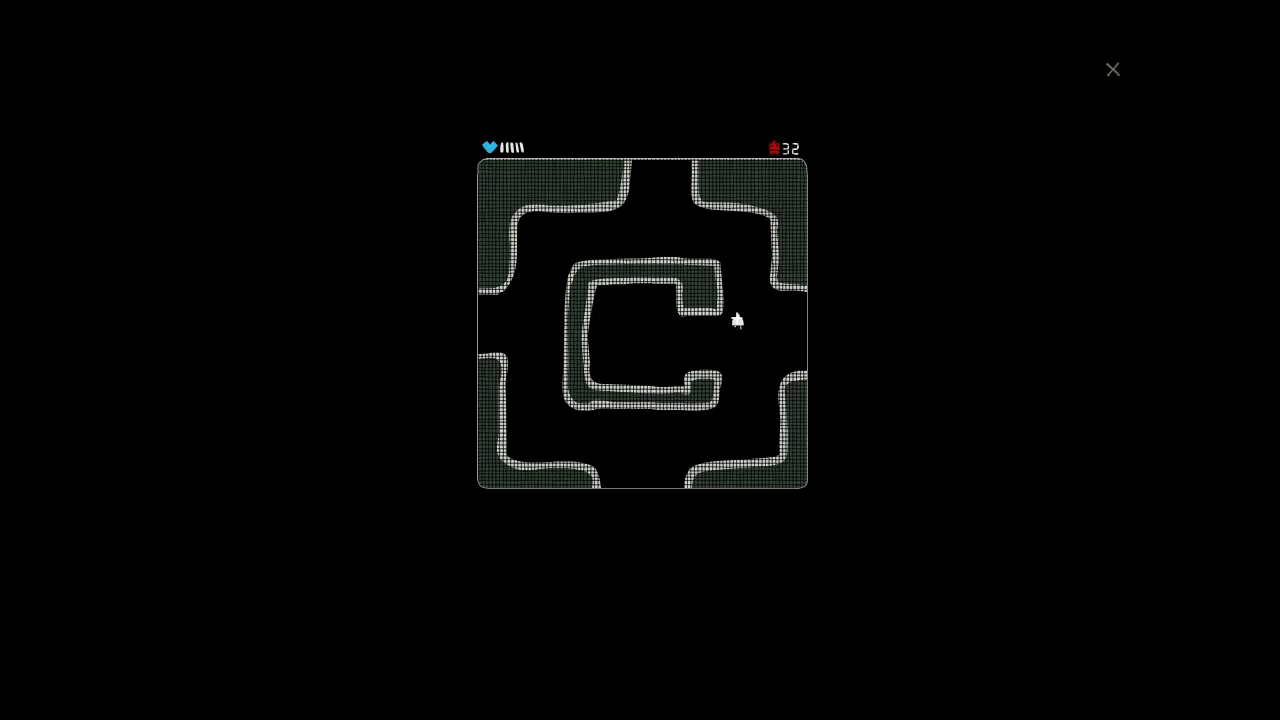
Step: Shoot the red enemies in the centre of the first room
{"action": "key", "text": "Up"}
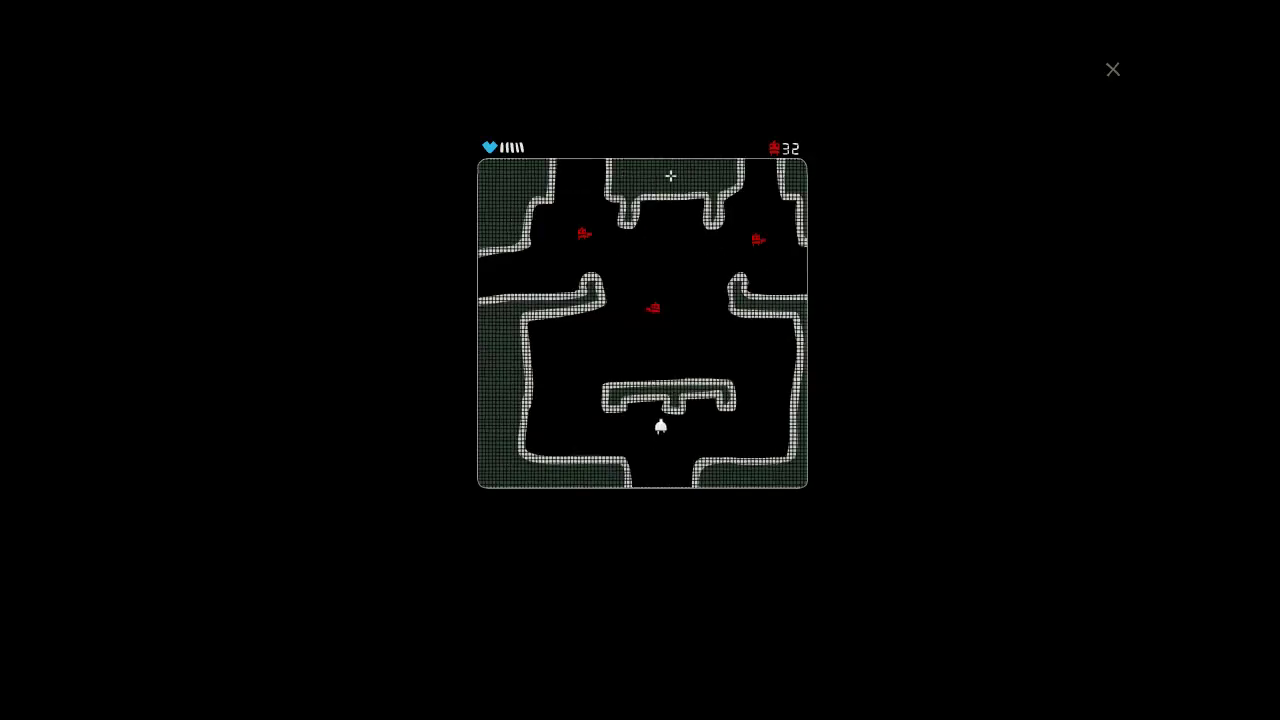
{"action": "key", "text": "a"}
{"action": "key", "text": "w"}
{"action": "left_click", "coordinate": [600, 352]}
{"action": "key", "text": "a"}
{"action": "key", "text": "d"}
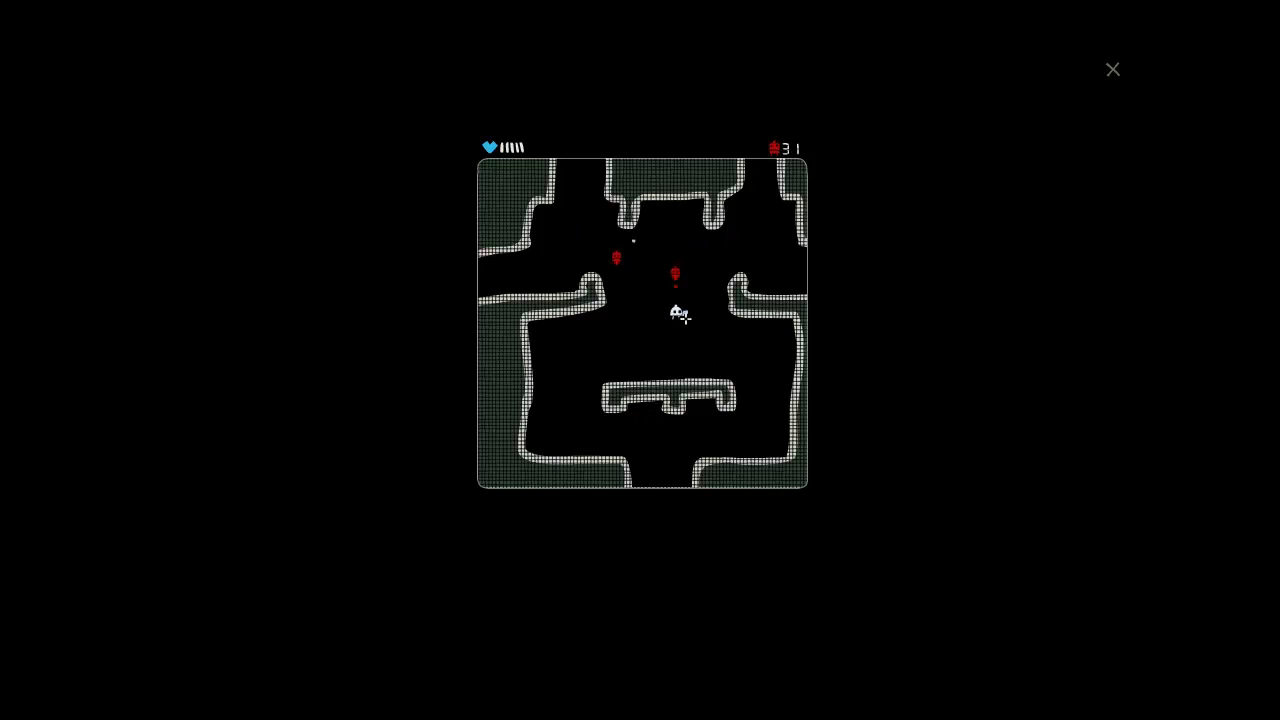
{"action": "key", "text": "w"}
{"action": "left_click", "coordinate": [667, 306]}
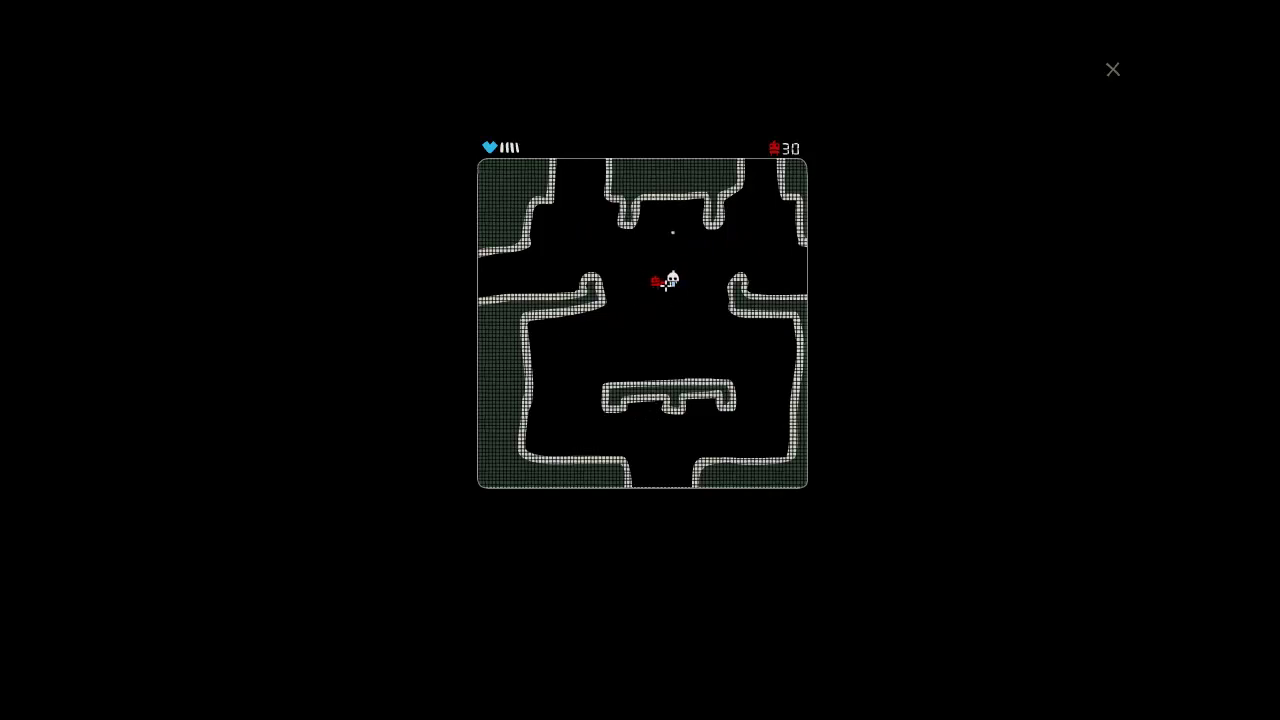
{"action": "left_click", "coordinate": [655, 281]}
Step: Leave through the top opening and upper corridor into the fork-shaped room
{"action": "key", "text": "a"}
{"action": "key", "text": "w"}
{"action": "key", "text": "w"}
{"action": "key", "text": "d"}
{"action": "key", "text": "w"}
{"action": "key", "text": "a"}
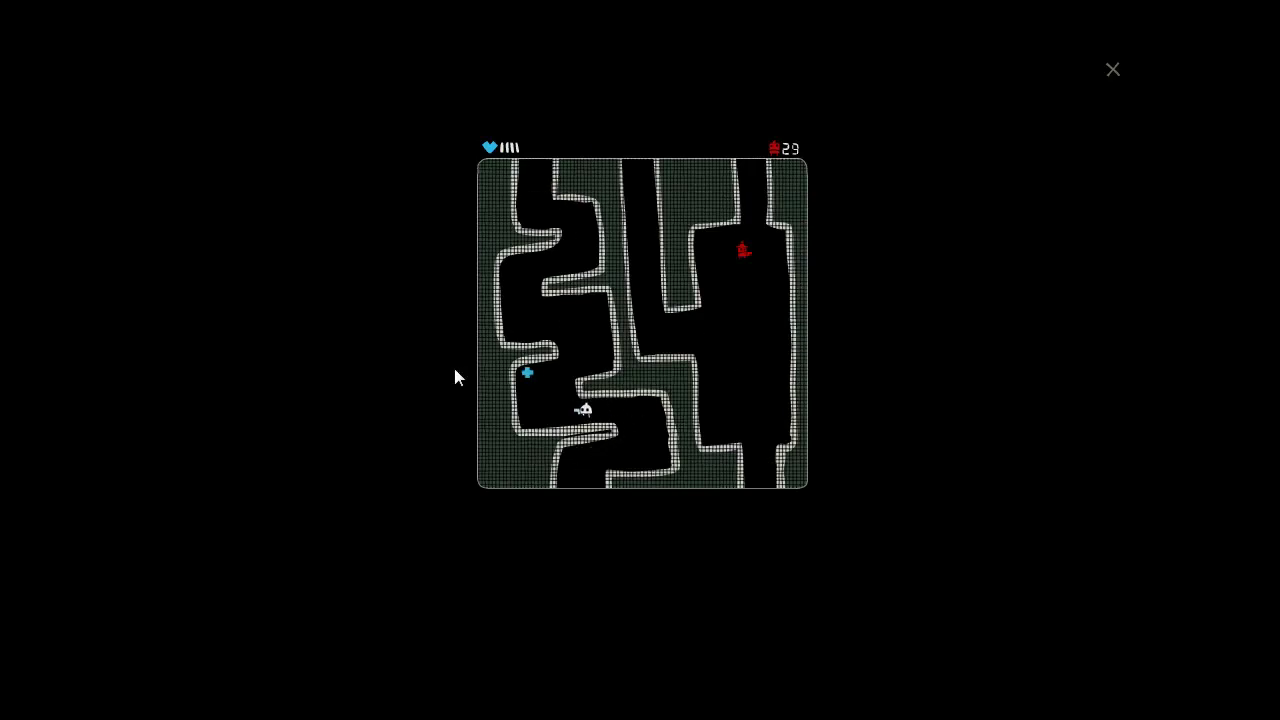
{"action": "key", "text": "d"}
{"action": "key", "text": "w"}
{"action": "key", "text": "w"}
{"action": "key", "text": "a"}
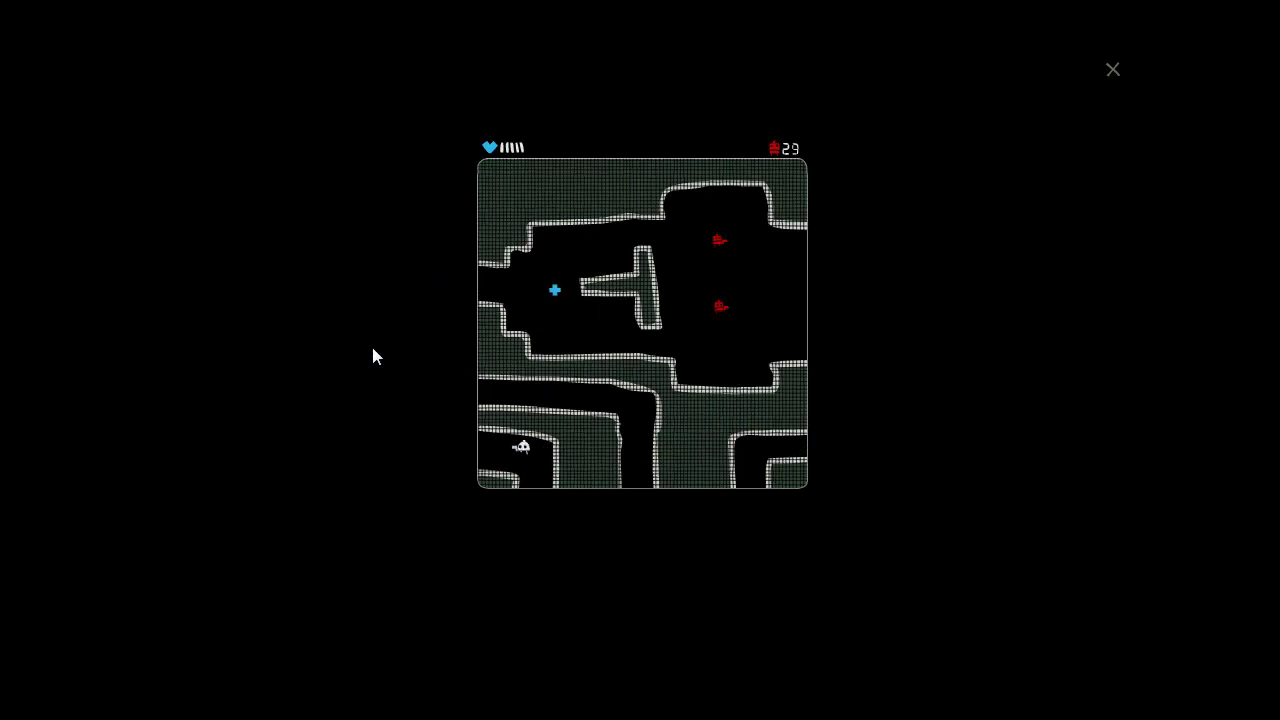
Step: Move through the fork-shaped corridor and down into the next maze room
{"action": "key", "text": "a"}
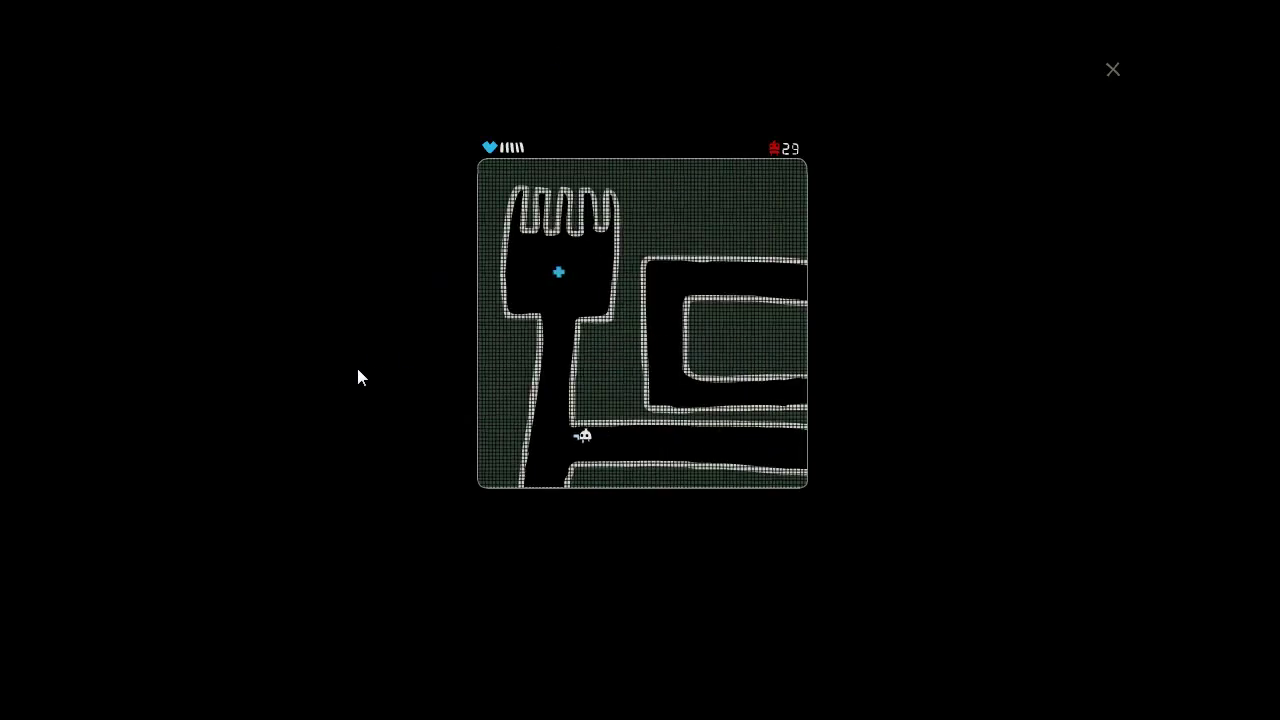
{"action": "key", "text": "a"}
{"action": "key", "text": "w"}
{"action": "key", "text": "s"}
{"action": "key", "text": "s"}
{"action": "key", "text": "s"}
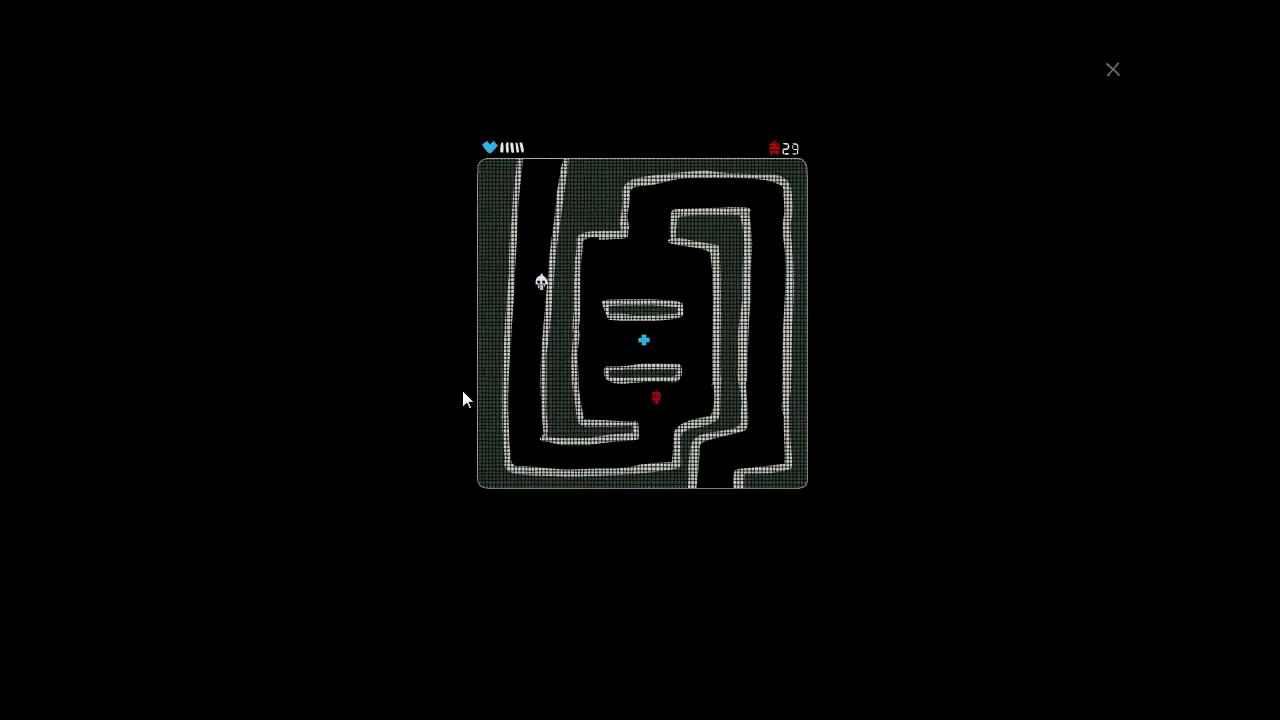
{"action": "key", "text": "s"}
Step: Shoot the red enemy near the central room, then climb through and out of it
{"action": "key", "text": "d"}
{"action": "left_click", "coordinate": [653, 428]}
{"action": "key", "text": "w"}
{"action": "key", "text": "a"}
{"action": "key", "text": "d"}
{"action": "key", "text": "d"}
{"action": "key", "text": "w"}
{"action": "key", "text": "d"}
Step: Follow the right-side corridor down and wind through the spiral room
{"action": "key", "text": "s"}
{"action": "key", "text": "s"}
{"action": "key", "text": "a"}
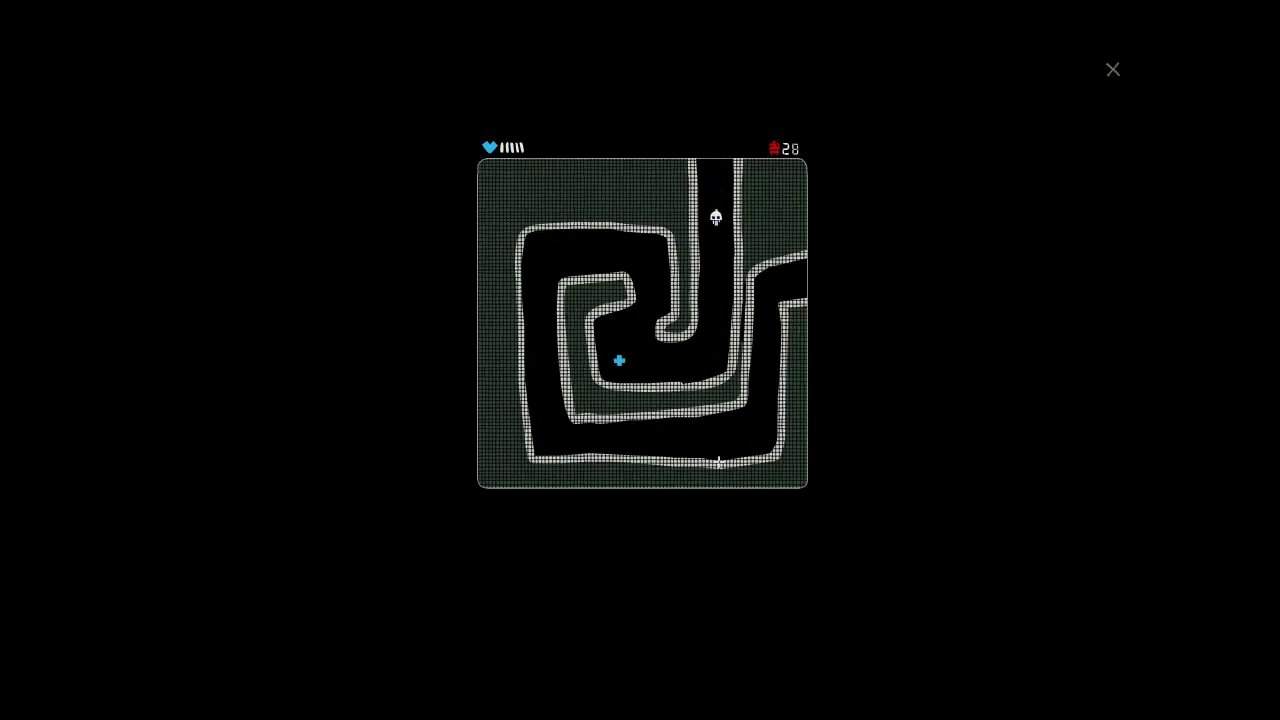
{"action": "key", "text": "s"}
{"action": "key", "text": "a"}
{"action": "key", "text": "w"}
{"action": "key", "text": "w"}
{"action": "key", "text": "a"}
{"action": "key", "text": "s"}
{"action": "key", "text": "d"}
{"action": "key", "text": "w"}
Step: Cross the open room diagonally and slip past a red enemy
{"action": "key", "text": "d"}
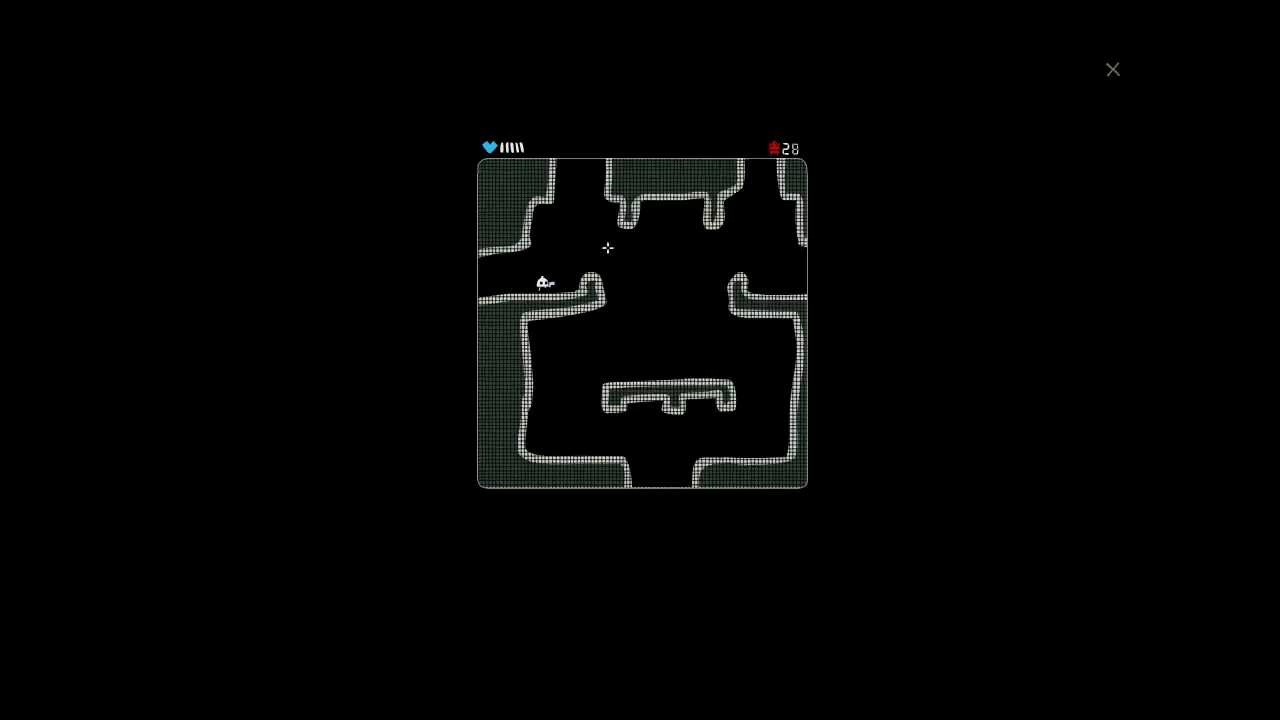
{"action": "key", "text": "w"}
{"action": "key", "text": "s"}
{"action": "key", "text": "s"}
{"action": "key", "text": "d"}
{"action": "key", "text": "w"}
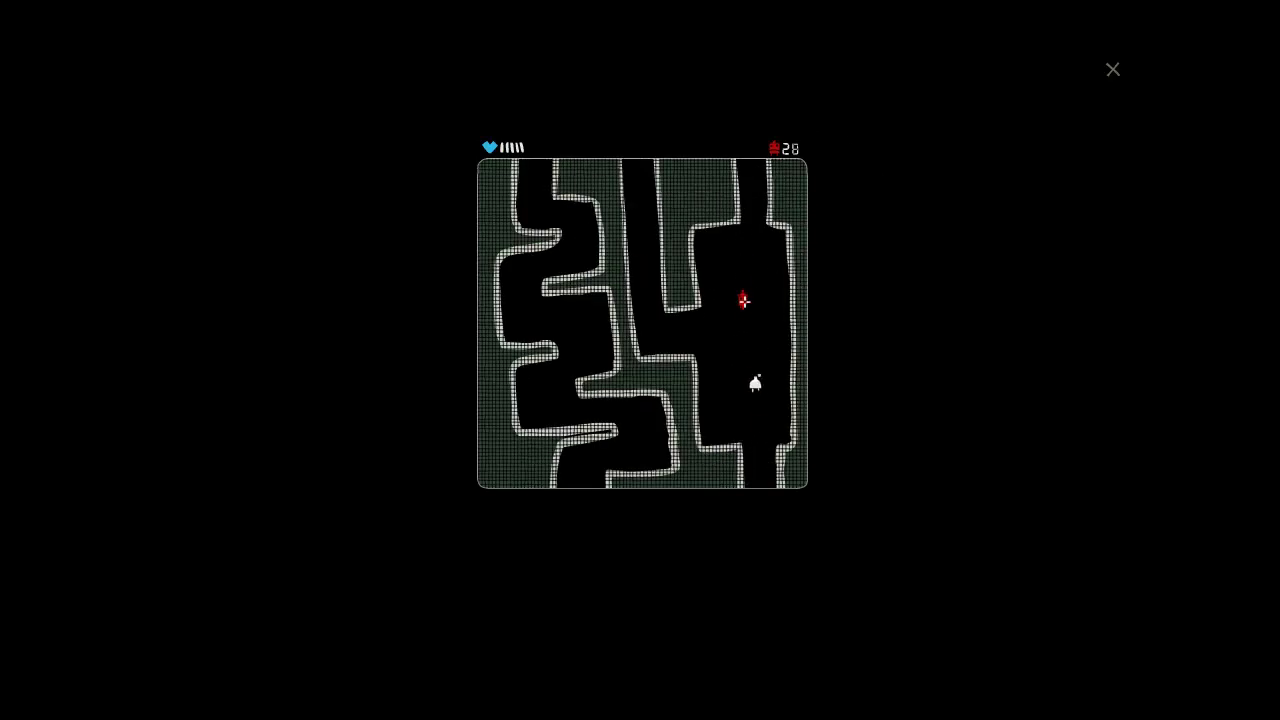
{"action": "key", "text": "d"}
{"action": "key", "text": "s"}
Step: Pass through several more rooms into the room holding enemies
{"action": "key", "text": "w"}
{"action": "key", "text": "d"}
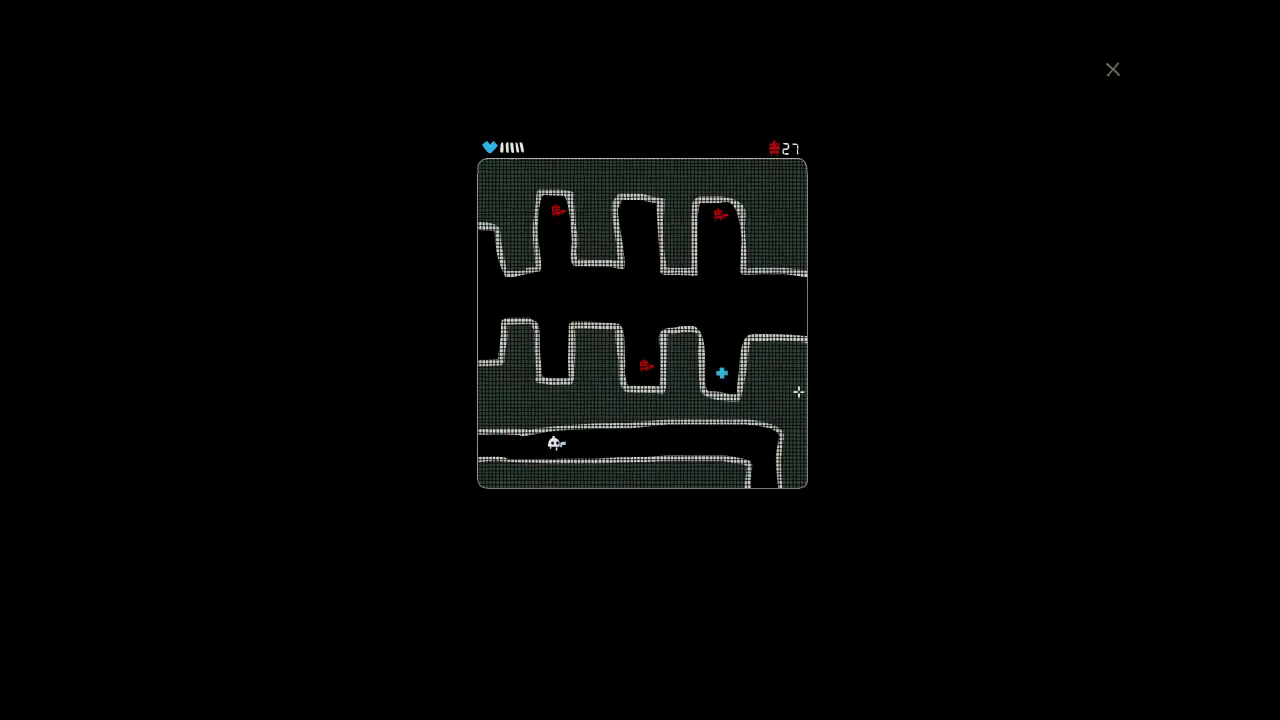
{"action": "key", "text": "d"}
{"action": "key", "text": "s"}
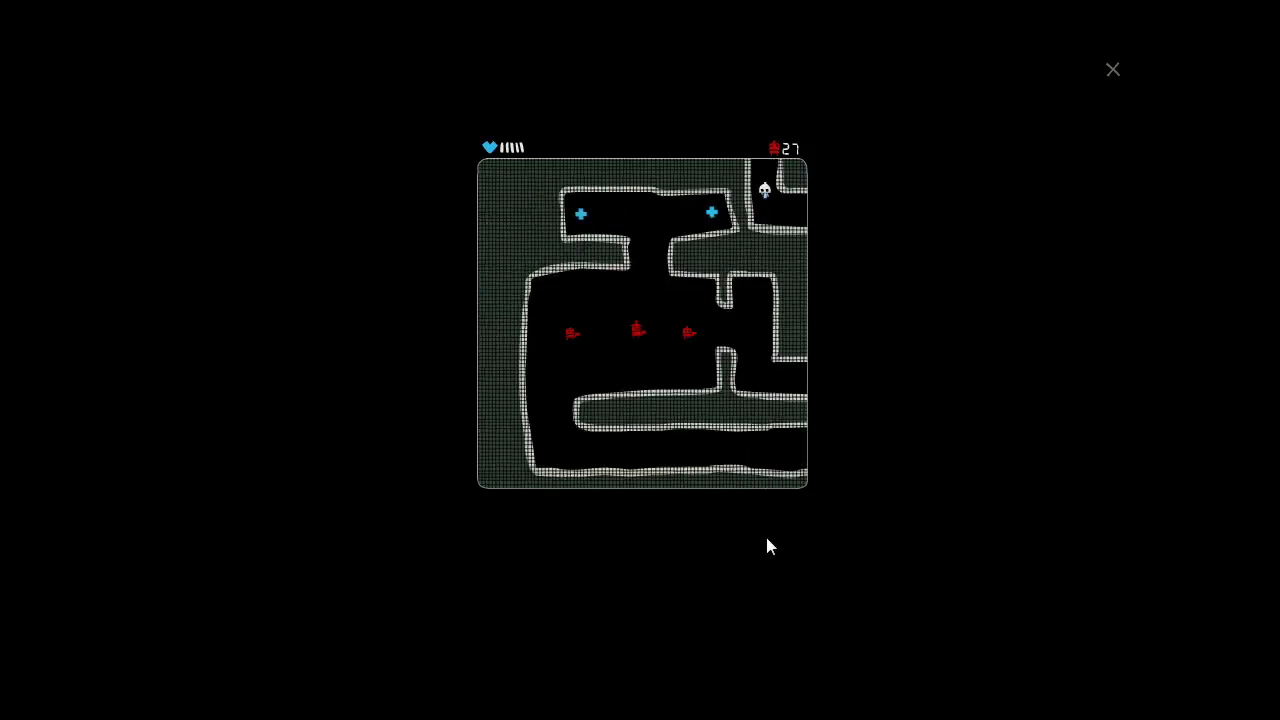
{"action": "key", "text": "d"}
{"action": "key", "text": "s"}
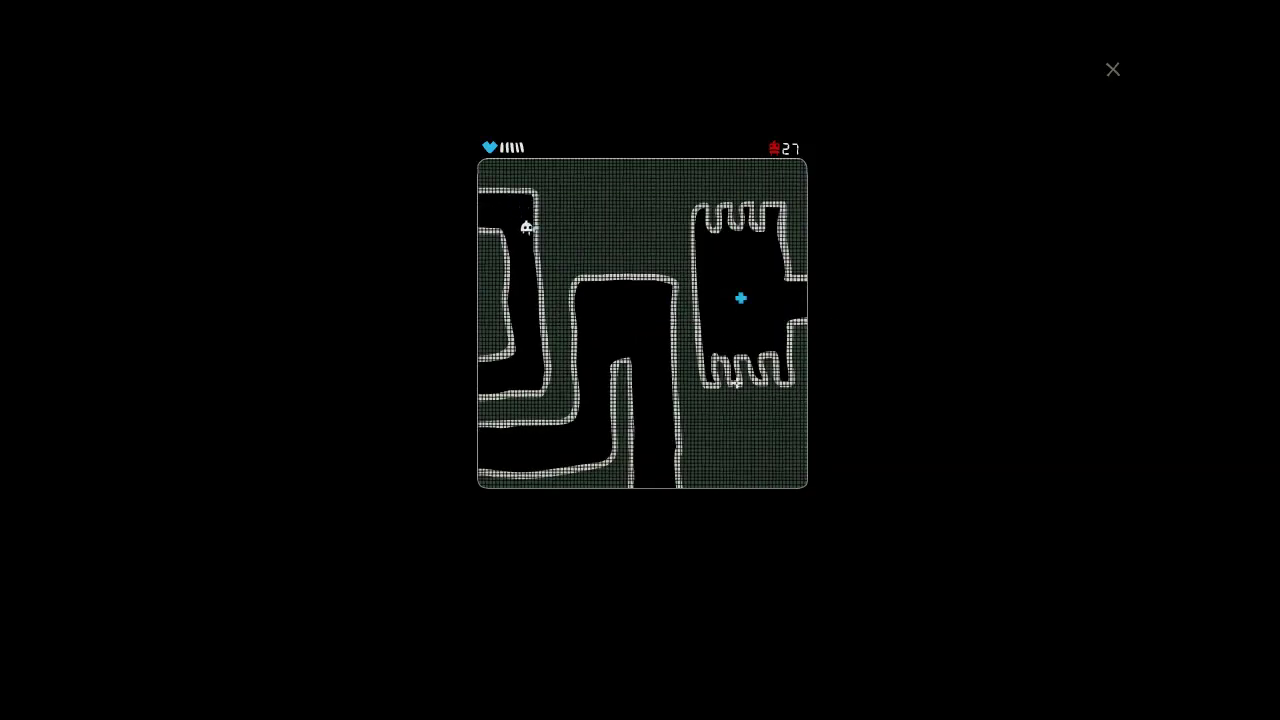
{"action": "key", "text": "a"}
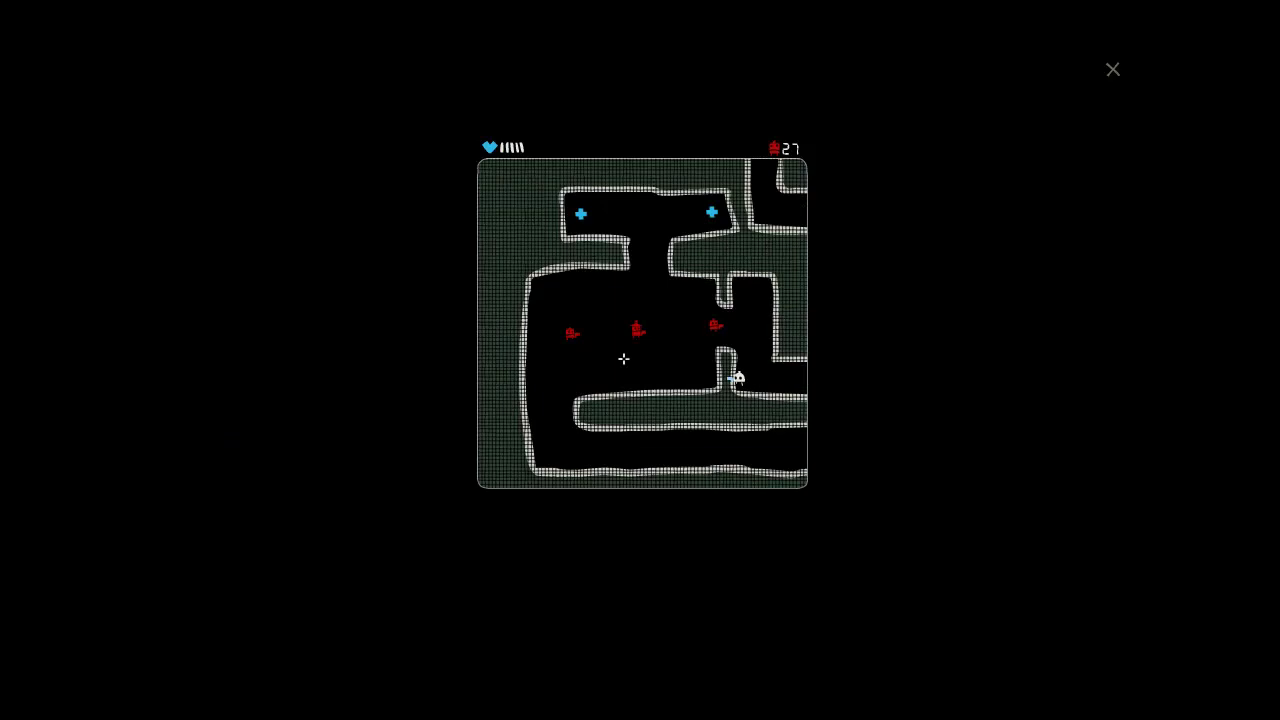
{"action": "key", "text": "w"}
Step: Shoot the room's remaining red enemies, bringing the counter to 24
{"action": "left_click", "coordinate": [716, 332]}
{"action": "key", "text": "a"}
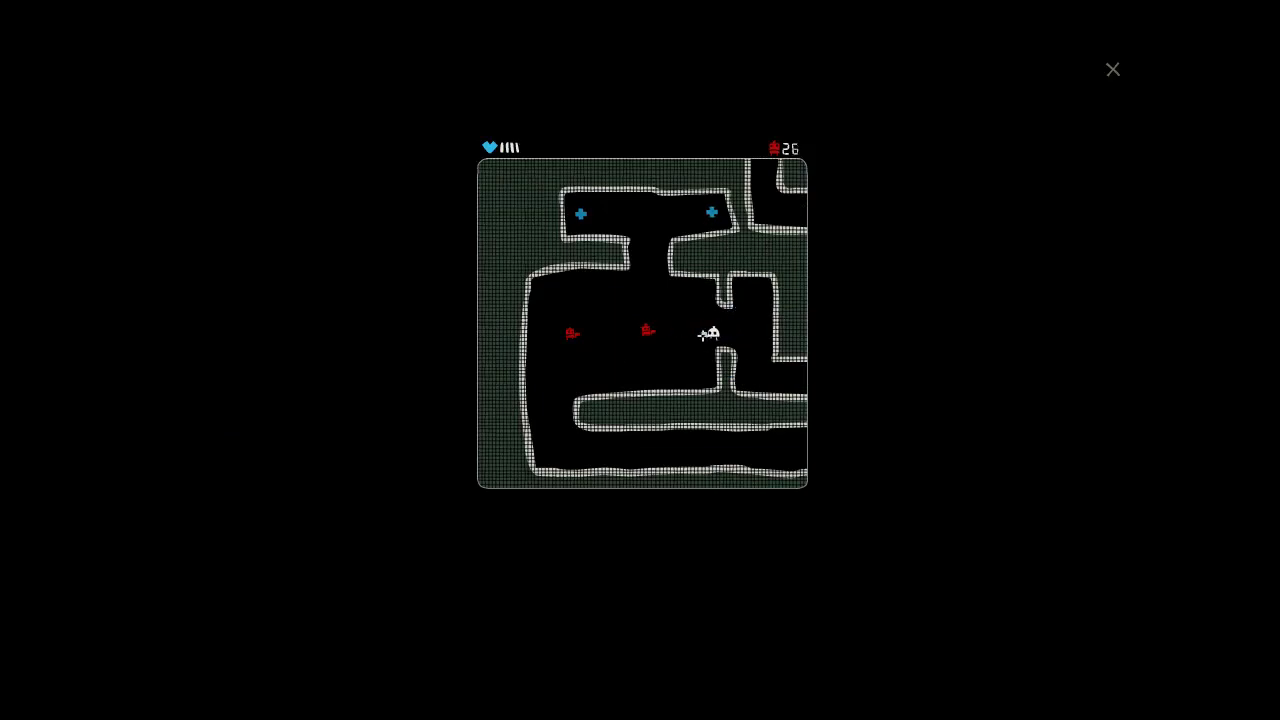
{"action": "key", "text": "a"}
{"action": "left_click", "coordinate": [667, 336]}
{"action": "key", "text": "s"}
{"action": "key", "text": "s"}
Step: Drop into the lower corridor, peek into the next room, and return
{"action": "key", "text": "d"}
{"action": "key", "text": "d"}
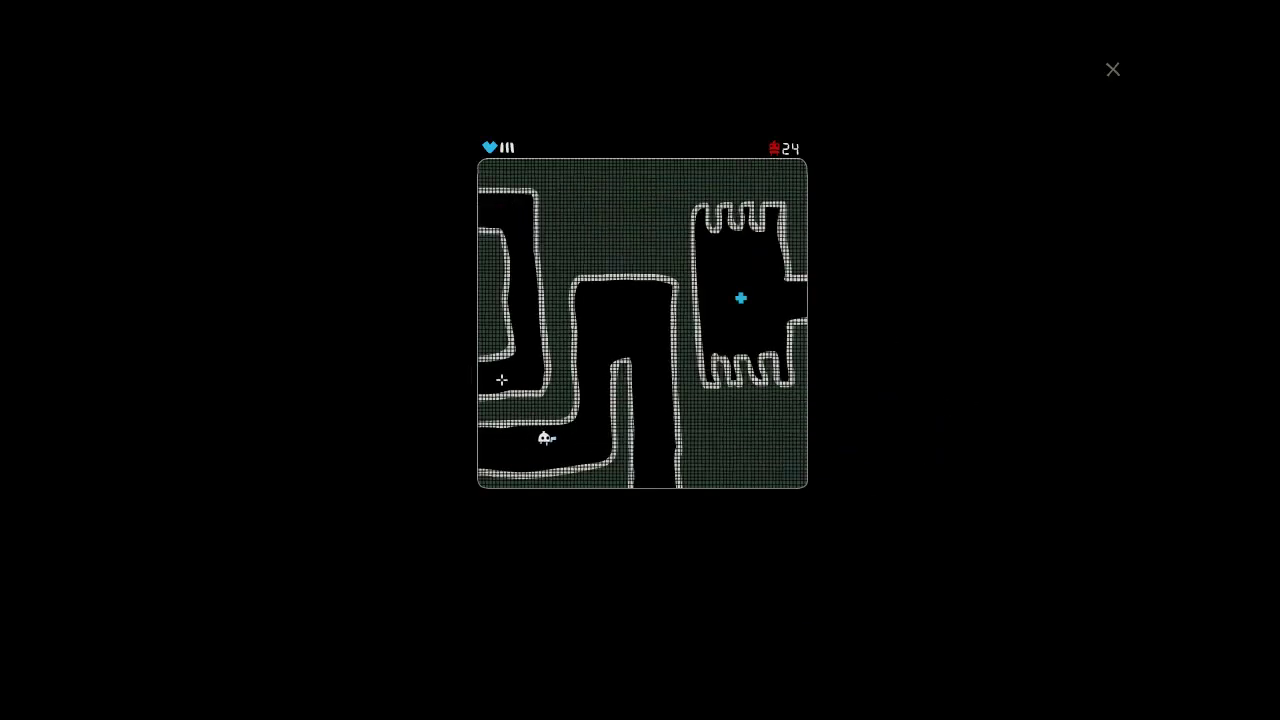
{"action": "key", "text": "a"}
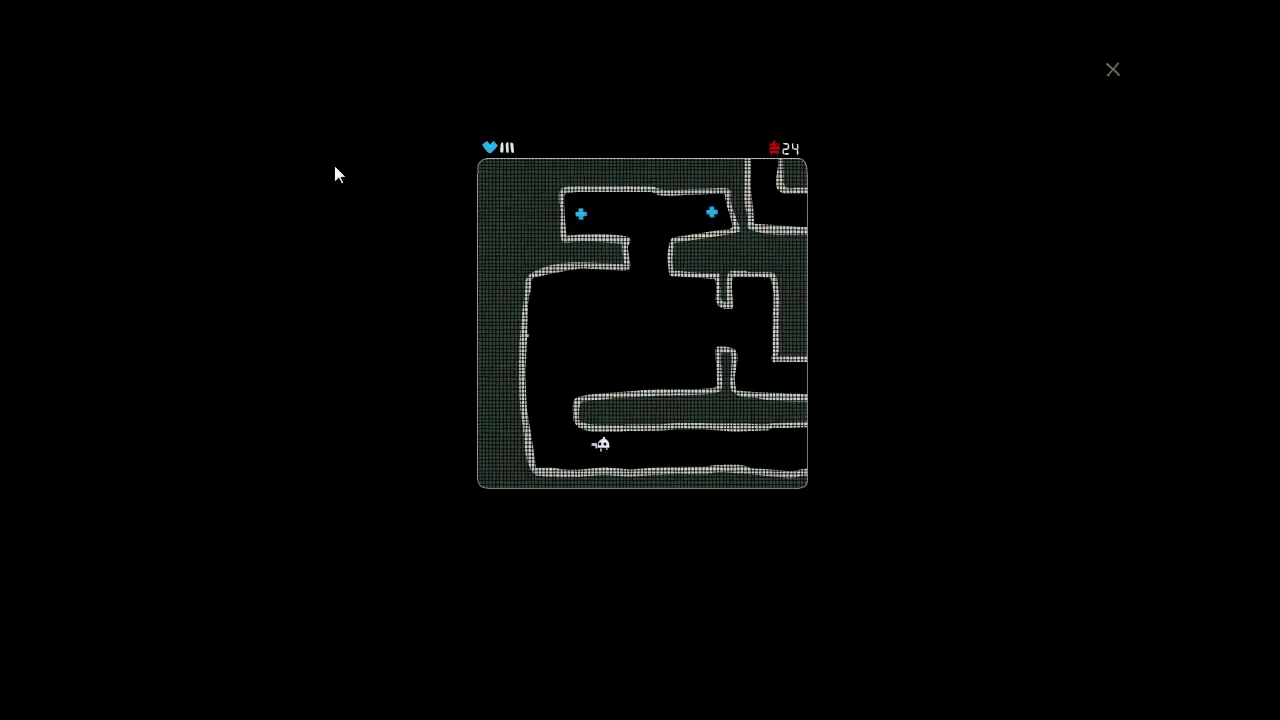
{"action": "key", "text": "w"}
{"action": "key", "text": "d"}
Step: Grab the right blue cross for health and return to the open room
{"action": "key", "text": "w"}
{"action": "key", "text": "d"}
{"action": "key", "text": "a"}
{"action": "key", "text": "s"}
{"action": "key", "text": "a"}
Step: Head right along the bottom corridor, explore the room below, and circle the wall
{"action": "key", "text": "d"}
{"action": "key", "text": "d"}
{"action": "key", "text": "w"}
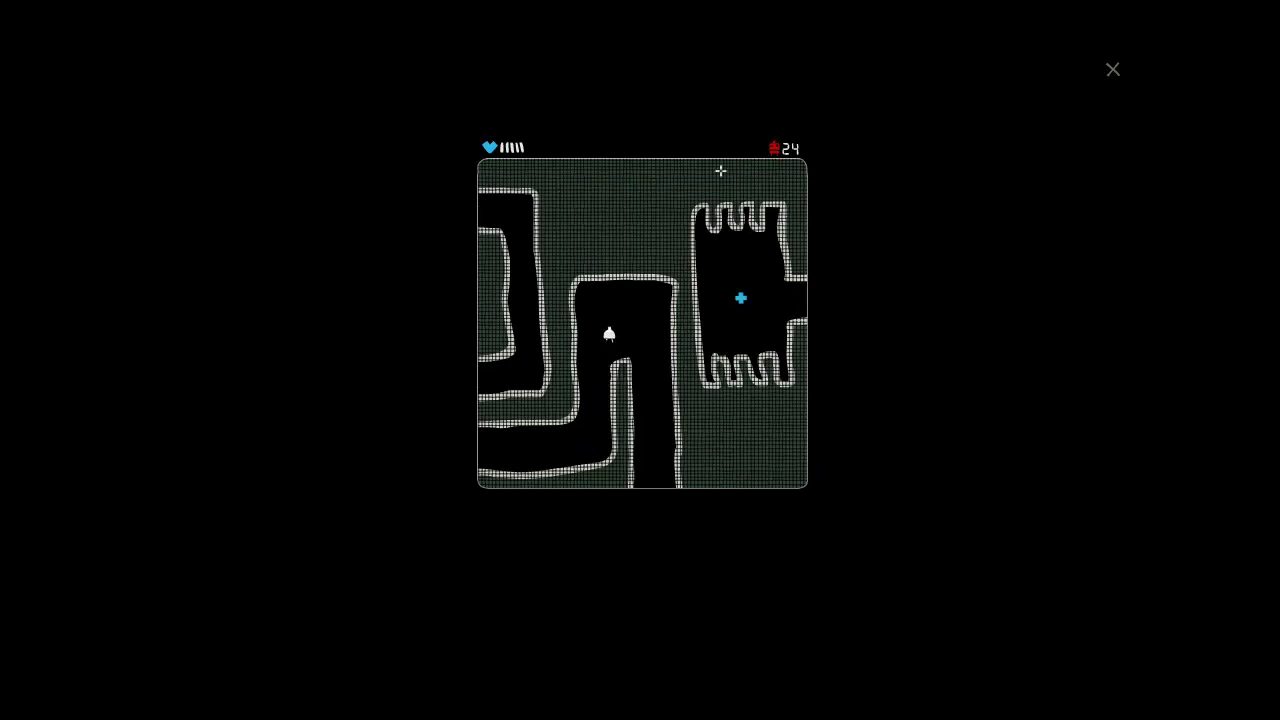
{"action": "key", "text": "d"}
{"action": "key", "text": "s"}
{"action": "key", "text": "s"}
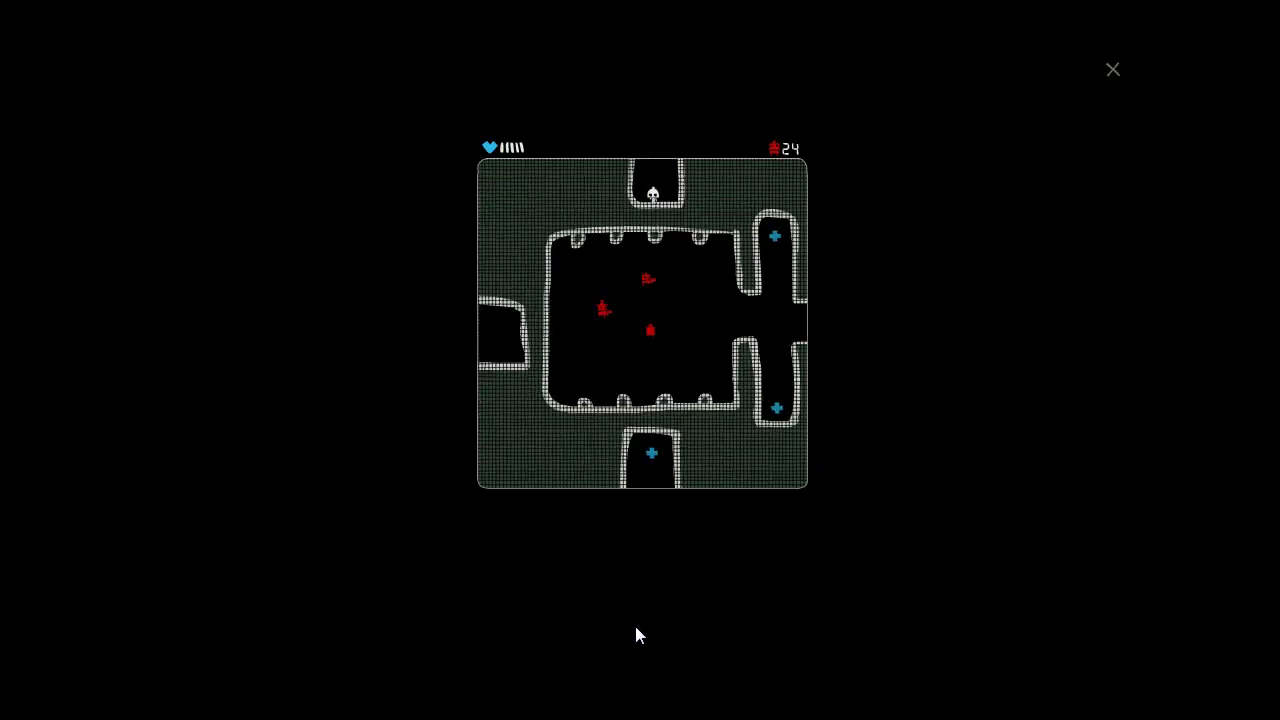
{"action": "key", "text": "w"}
{"action": "key", "text": "w"}
{"action": "key", "text": "a"}
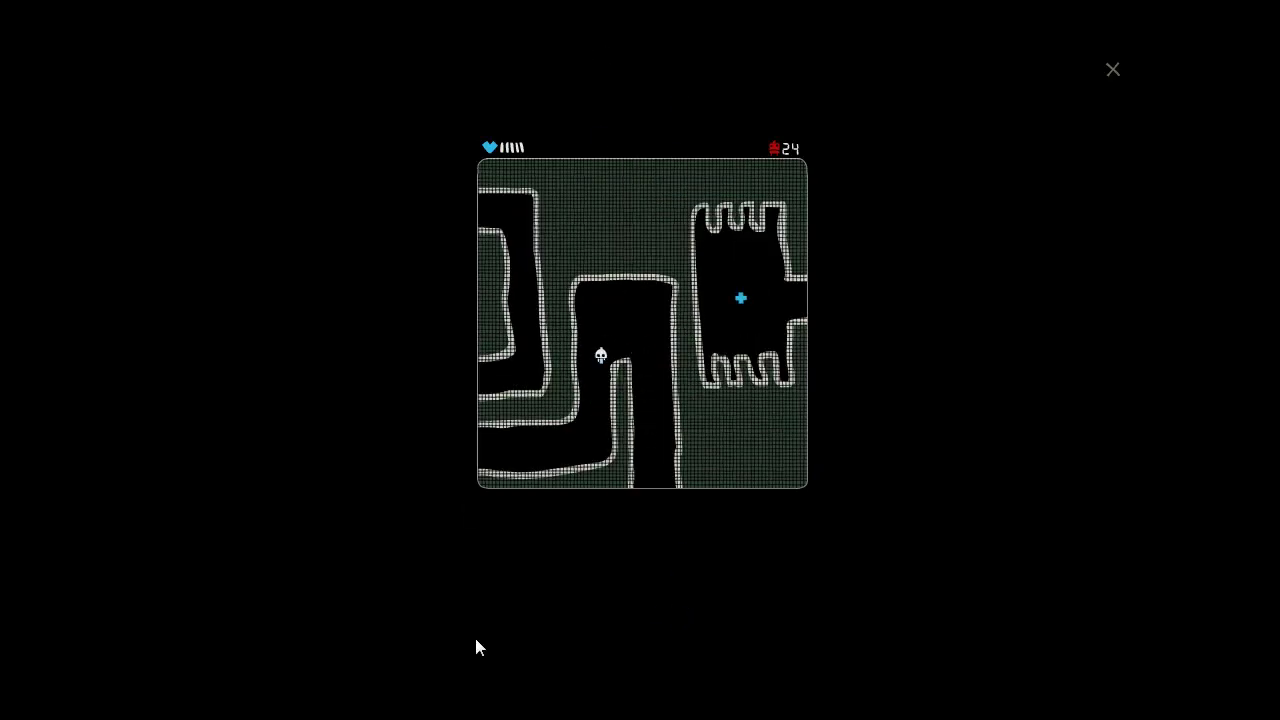
{"action": "key", "text": "s"}
Step: Move through the neighbouring rooms left, right, up, then down
{"action": "key", "text": "a"}
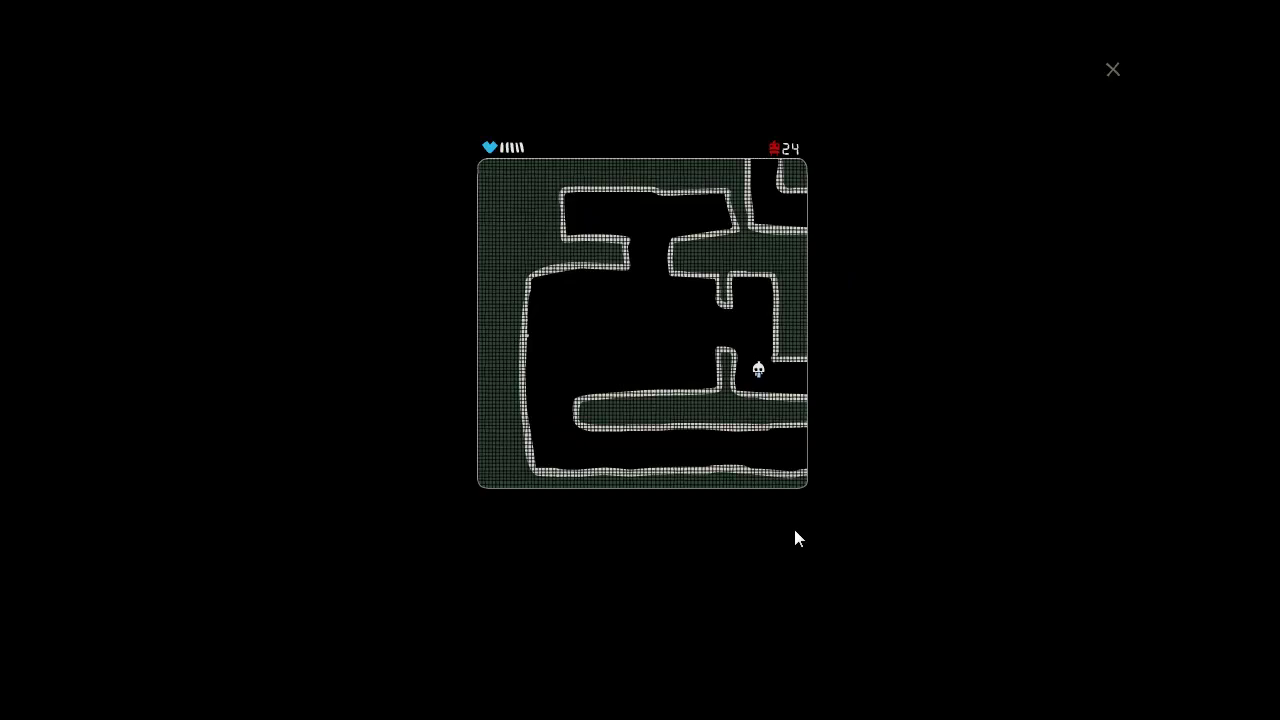
{"action": "key", "text": "d"}
{"action": "key", "text": "w"}
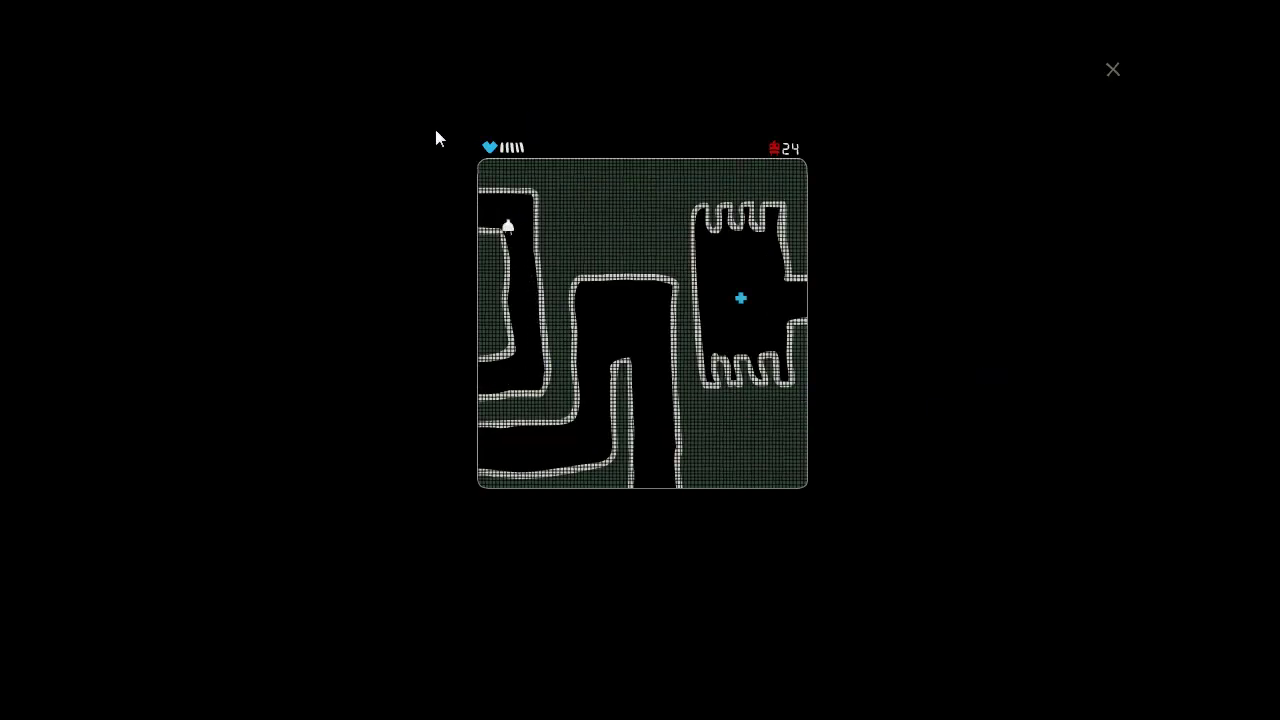
{"action": "key", "text": "a"}
{"action": "key", "text": "w"}
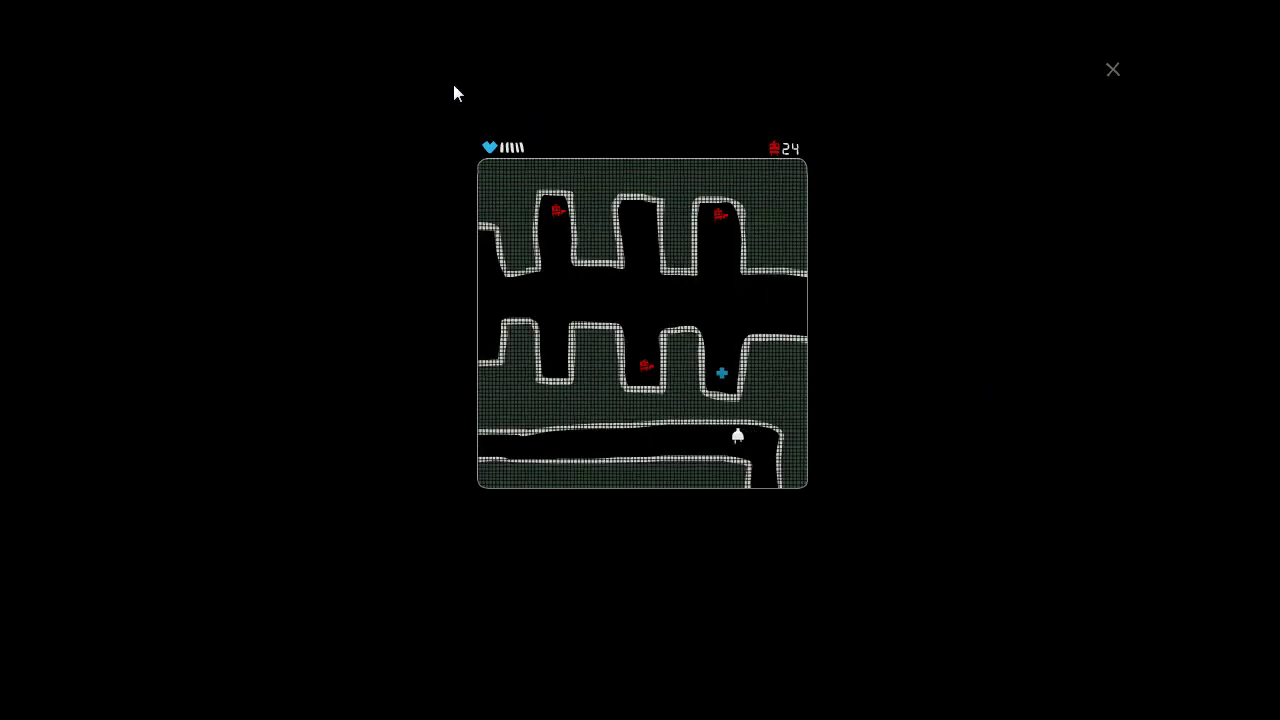
{"action": "key", "text": "a"}
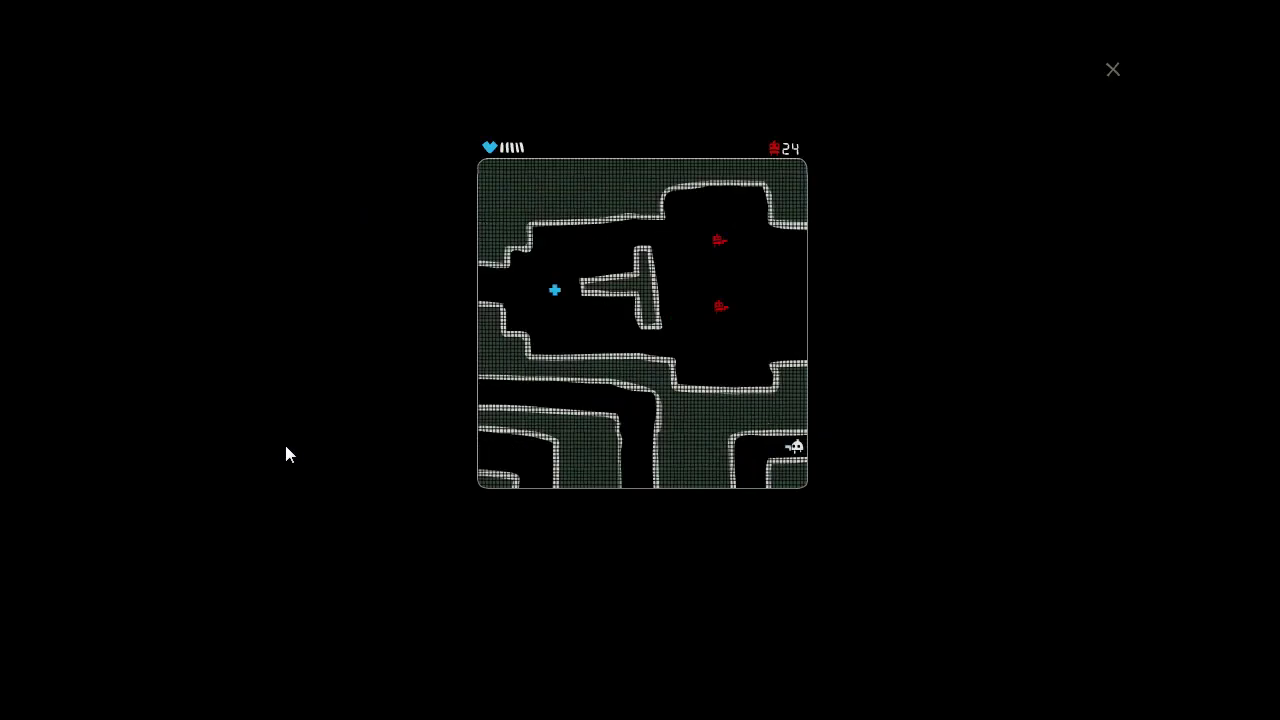
{"action": "key", "text": "a"}
{"action": "key", "text": "s"}
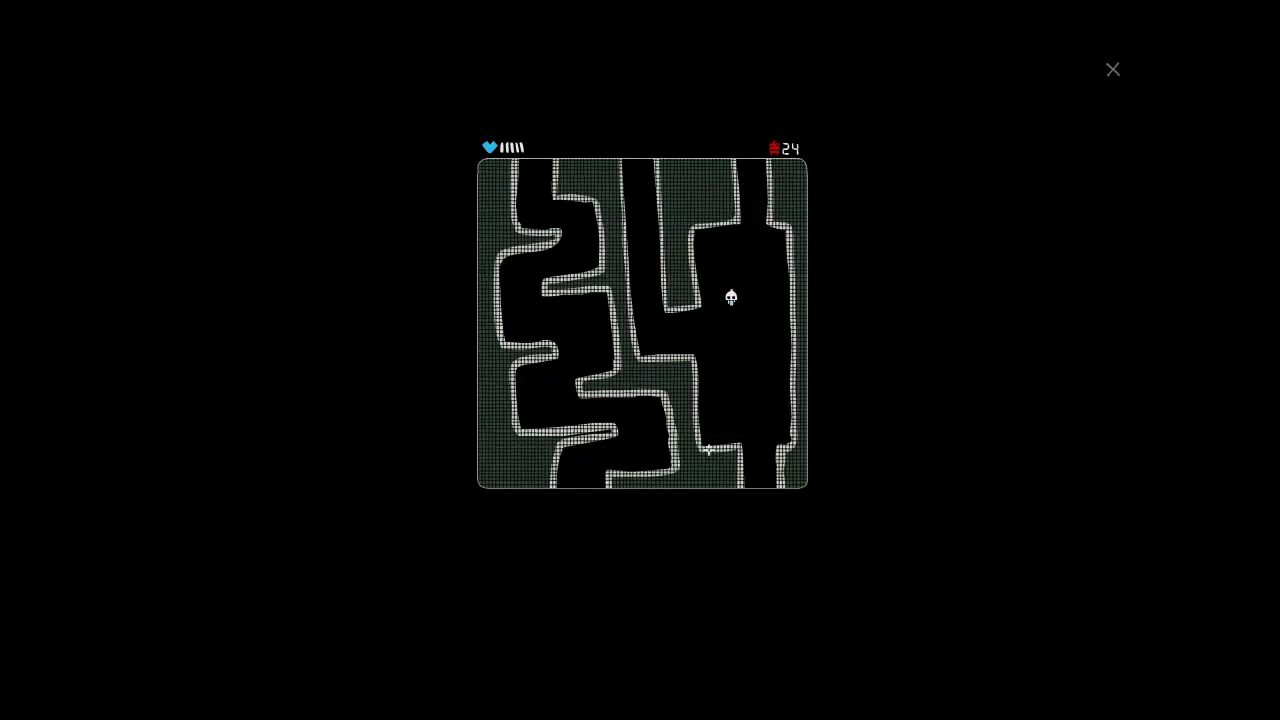
Step: Loop left, down and up into the fork-shaped room, moving up-right inside
{"action": "key", "text": "a"}
{"action": "key", "text": "s"}
{"action": "key", "text": "w"}
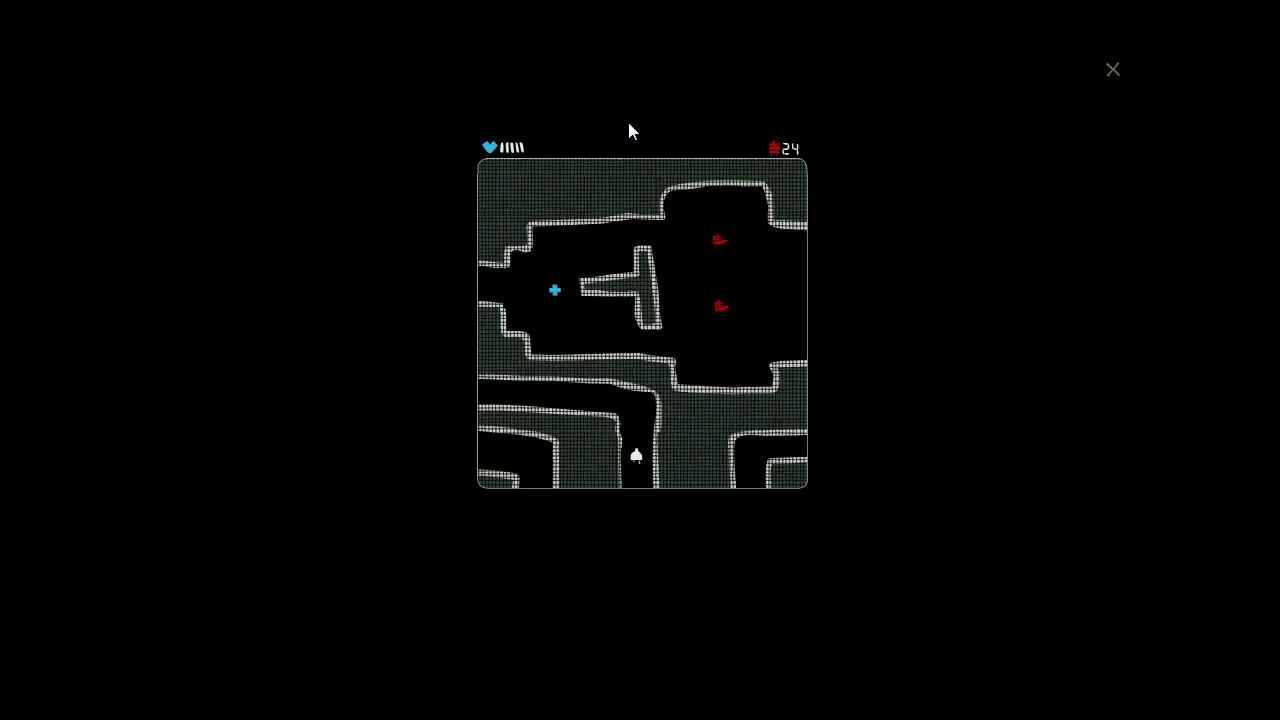
{"action": "key", "text": "a"}
{"action": "key", "text": "a"}
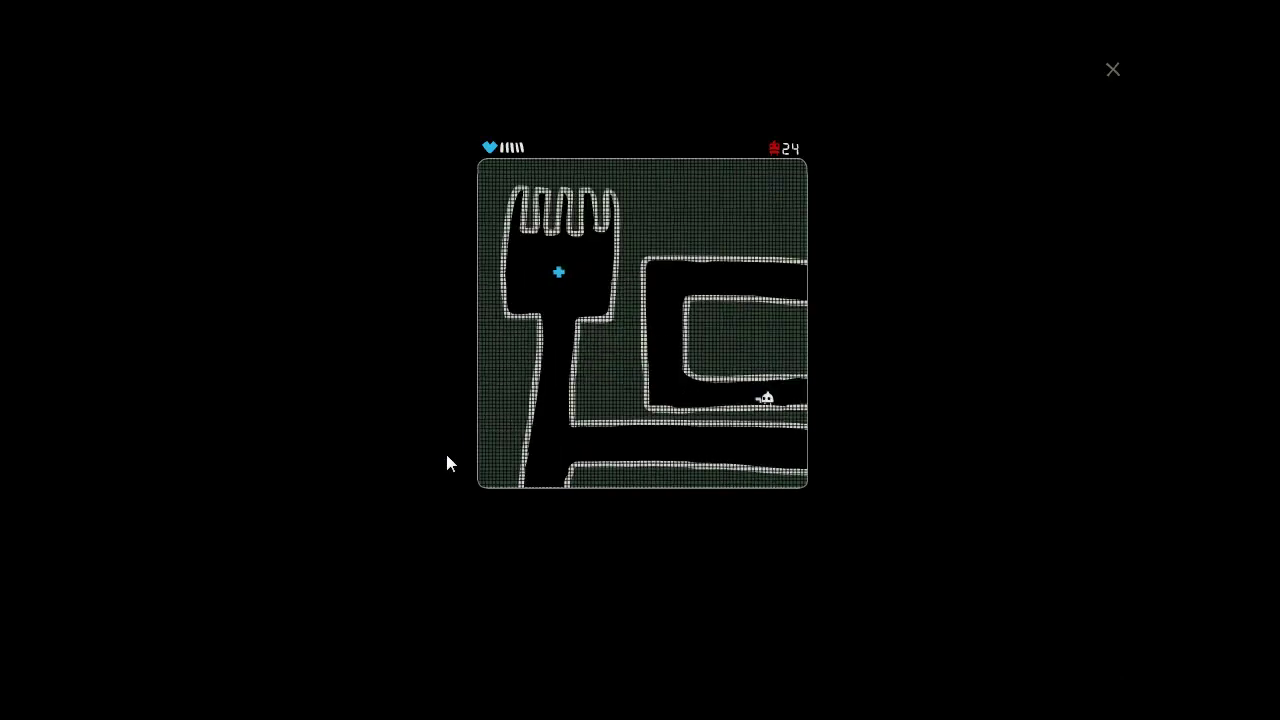
{"action": "key", "text": "a"}
{"action": "key", "text": "w"}
{"action": "key", "text": "w"}
{"action": "key", "text": "w"}
{"action": "key", "text": "d"}
Step: Enter the two-enemy room, destroy a red enemy, and slip past the health cross
{"action": "key", "text": "d"}
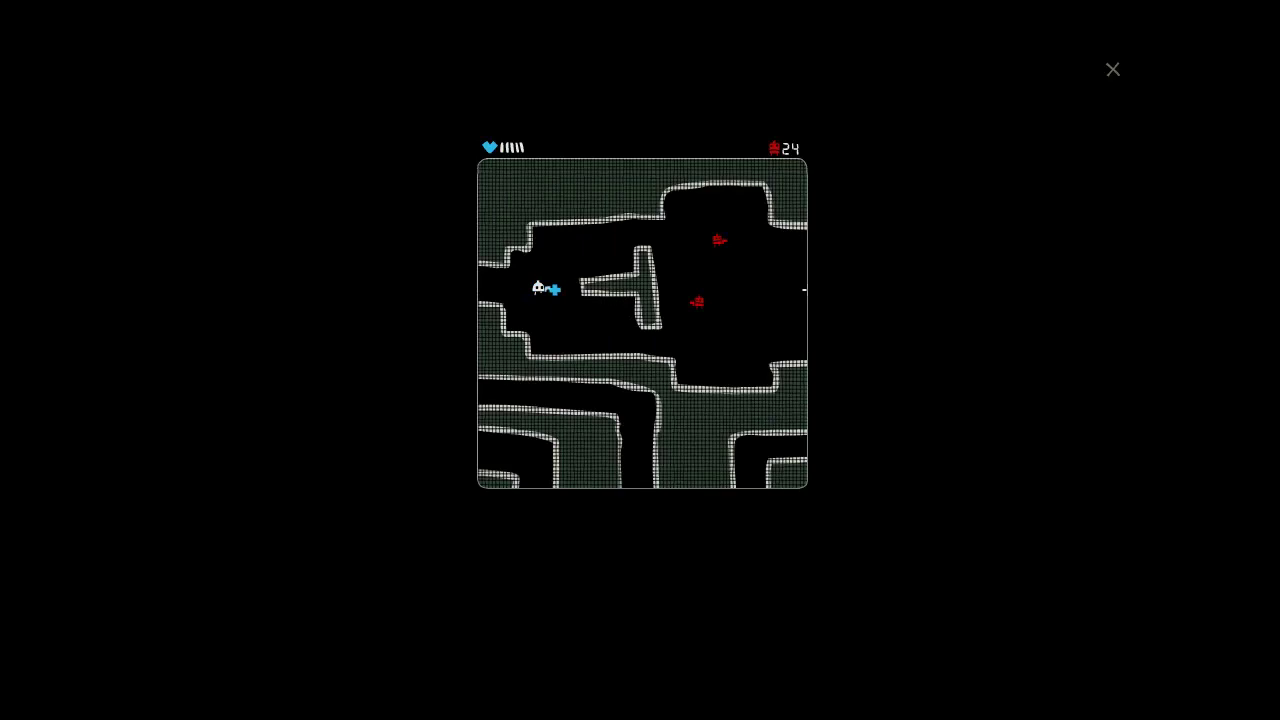
{"action": "key", "text": "s"}
{"action": "key", "text": "w"}
{"action": "key", "text": "a"}
{"action": "key", "text": "a"}
{"action": "key", "text": "s"}
Step: Cross the room and exit right into the next room
{"action": "key", "text": "d"}
{"action": "key", "text": "d"}
{"action": "key", "text": "s"}
{"action": "key", "text": "w"}
{"action": "key", "text": "w"}
{"action": "key", "text": "d"}
{"action": "key", "text": "d"}
{"action": "key", "text": "d"}
Step: Shoot the red enemies in the top-left alcove, near the centre and beside the robot
{"action": "key", "text": "w"}
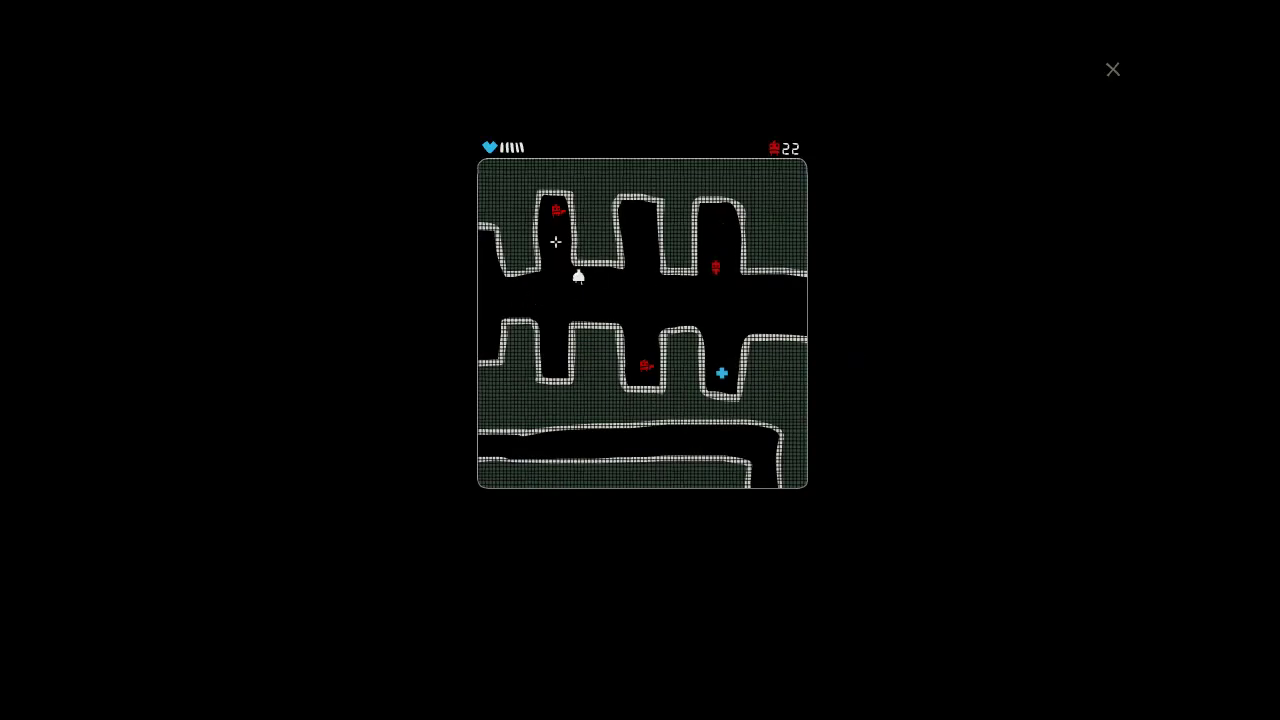
{"action": "key", "text": "w"}
{"action": "left_click", "coordinate": [558, 214]}
{"action": "key", "text": "s"}
{"action": "key", "text": "d"}
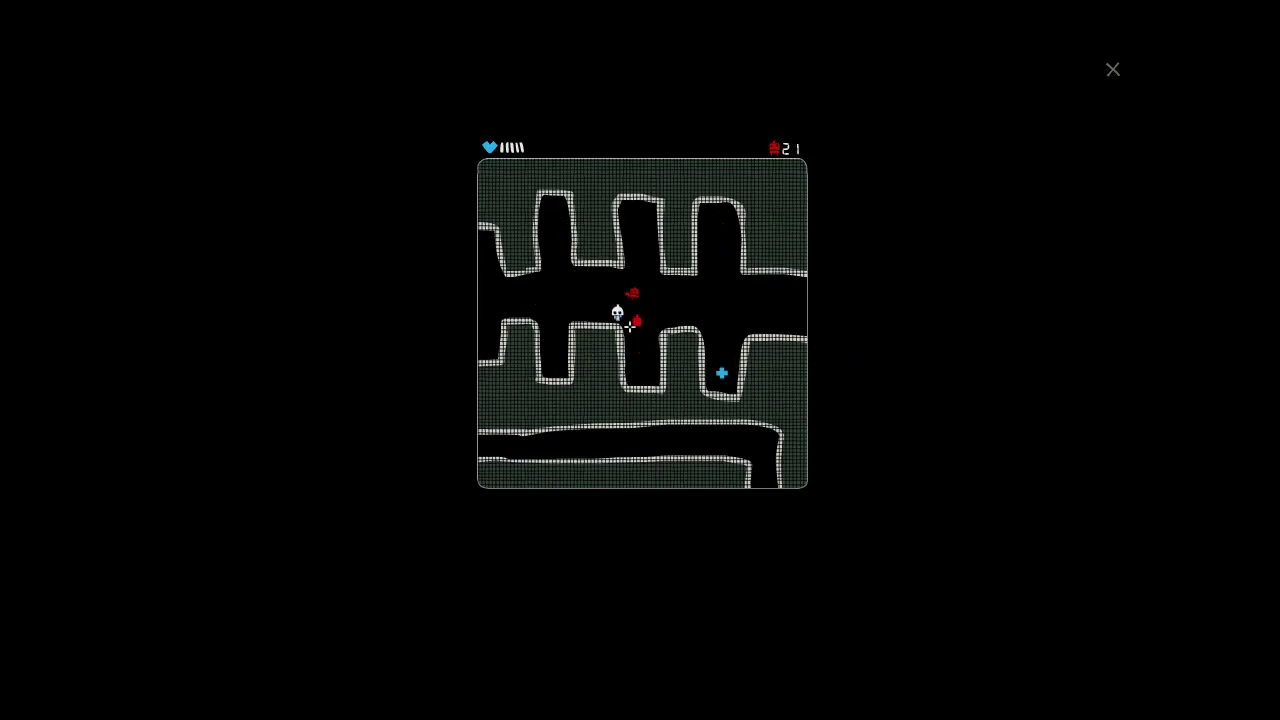
{"action": "left_click", "coordinate": [630, 300]}
{"action": "left_click", "coordinate": [638, 324]}
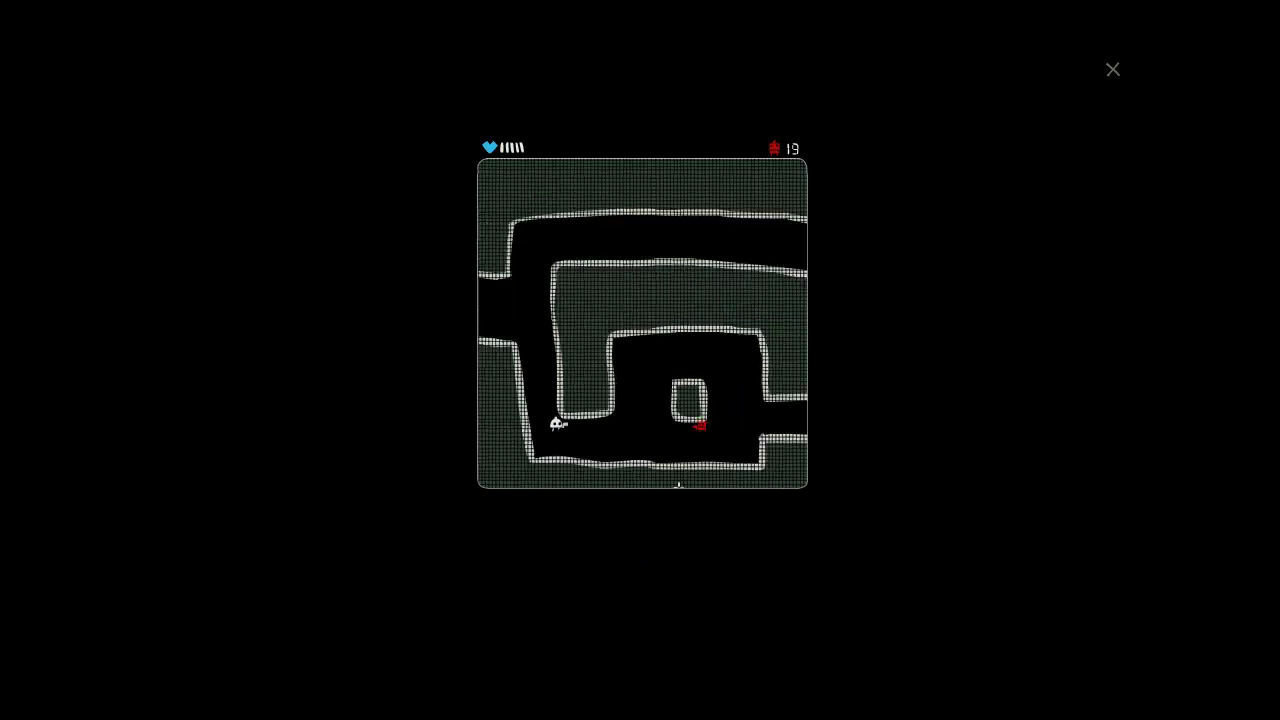
Step: Move through the next maze room, shooting the approaching red enemy
{"action": "key", "text": "d"}
{"action": "left_click", "coordinate": [668, 418]}
{"action": "key", "text": "d"}
{"action": "key", "text": "a"}
Step: Go right and down, then climb up the right wall into the room above
{"action": "key", "text": "d"}
{"action": "key", "text": "s"}
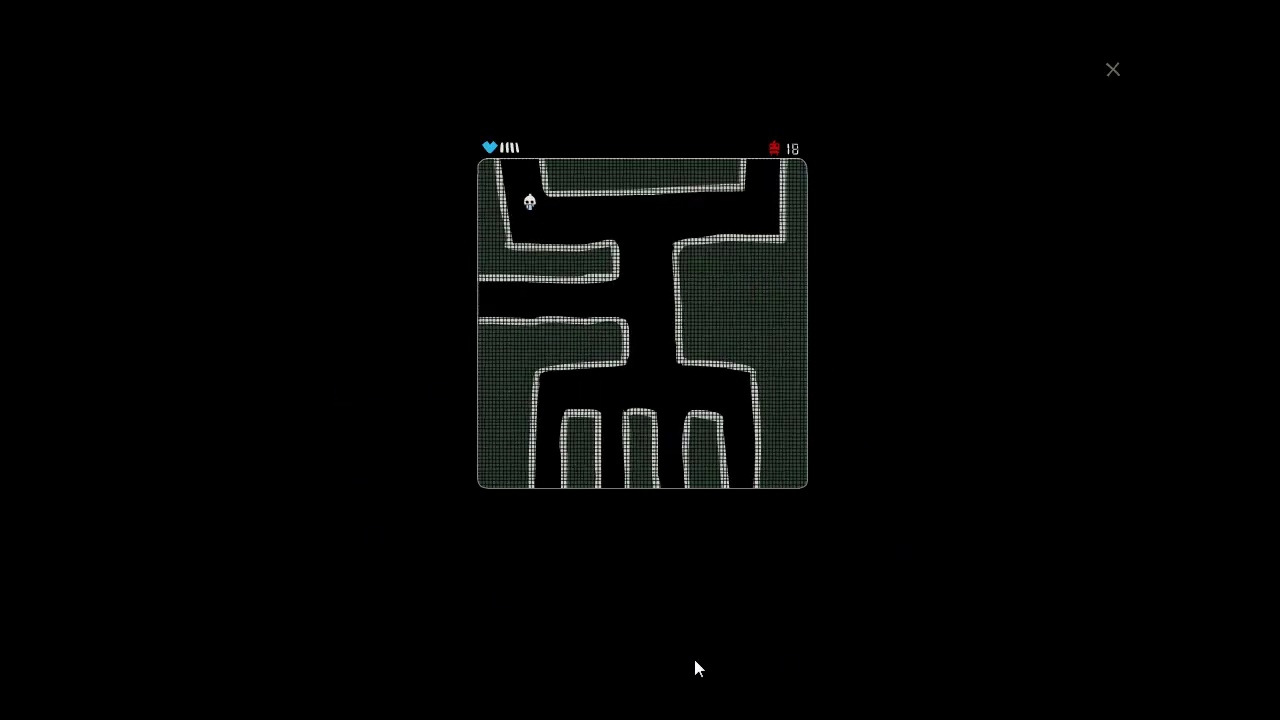
{"action": "key", "text": "d"}
{"action": "key", "text": "w"}
{"action": "key", "text": "w"}
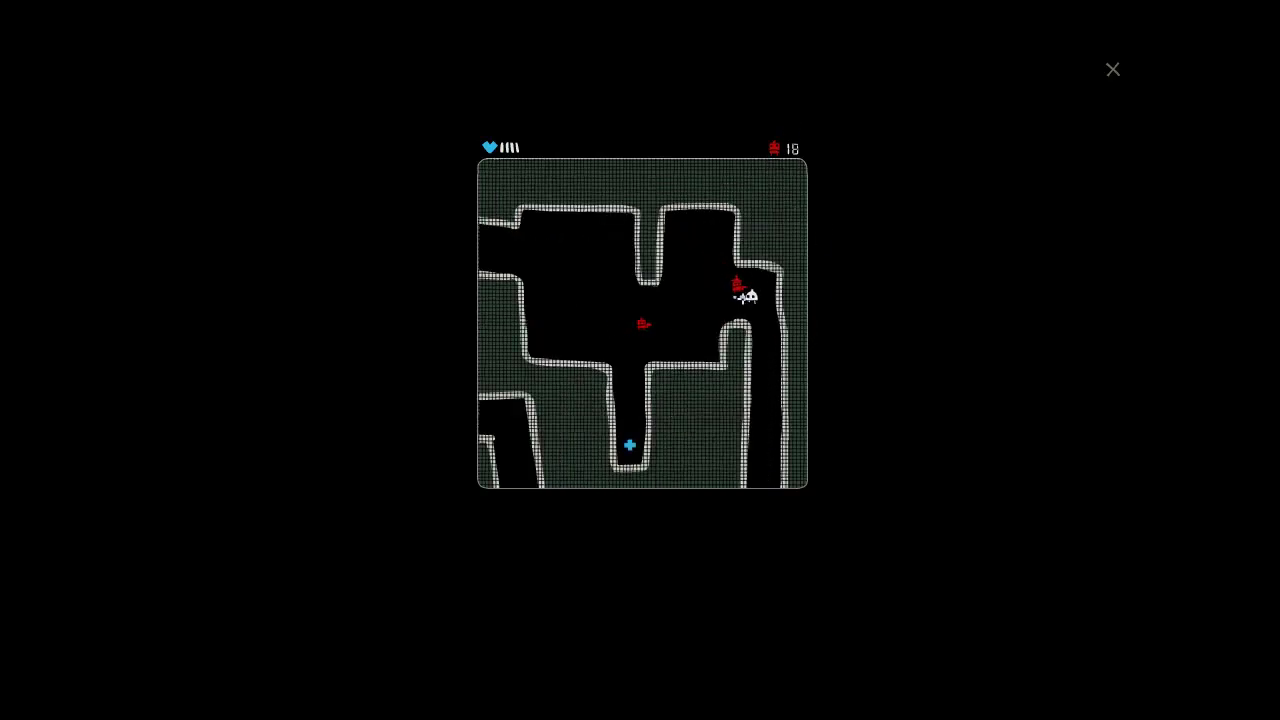
{"action": "key", "text": "w"}
Step: Destroy the red enemies near the robot and collect the health cross
{"action": "key", "text": "a"}
{"action": "key", "text": "s"}
{"action": "key", "text": "s"}
{"action": "key", "text": "w"}
{"action": "key", "text": "s"}
Step: Head diagonally up-left, then left and down toward the next health cross
{"action": "key", "text": "w"}
{"action": "key", "text": "a"}
{"action": "key", "text": "a"}
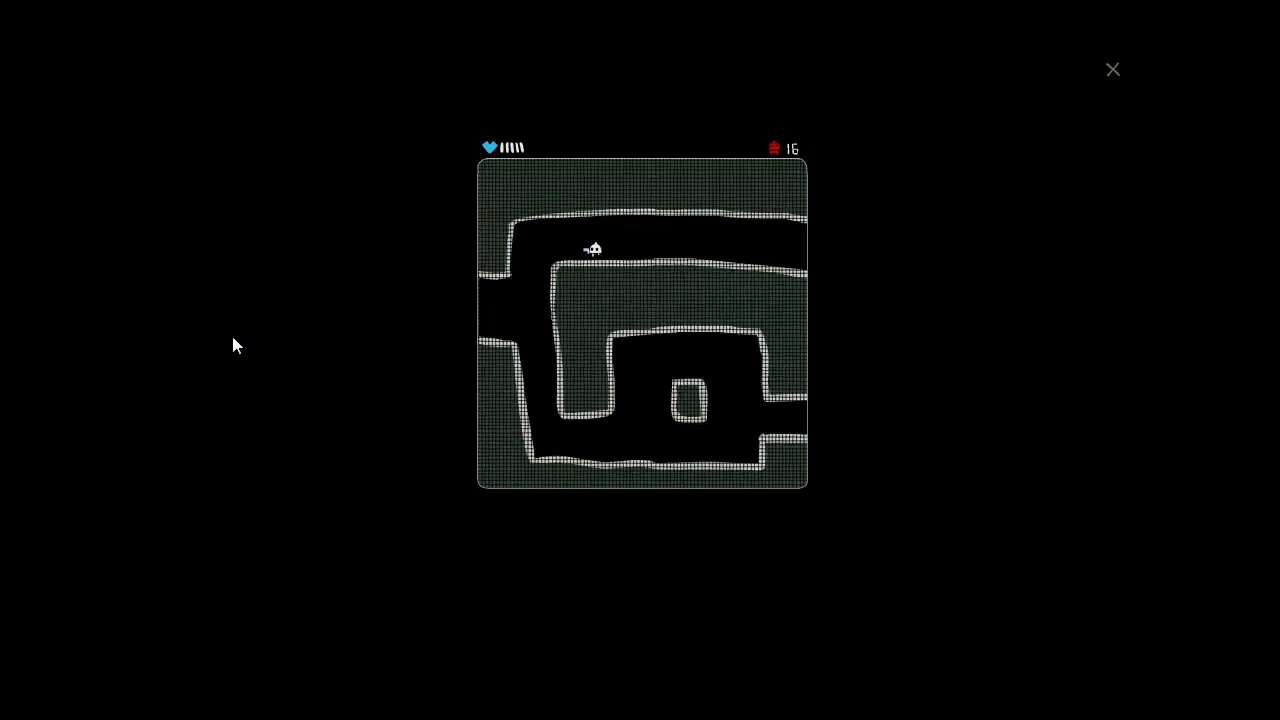
{"action": "key", "text": "a"}
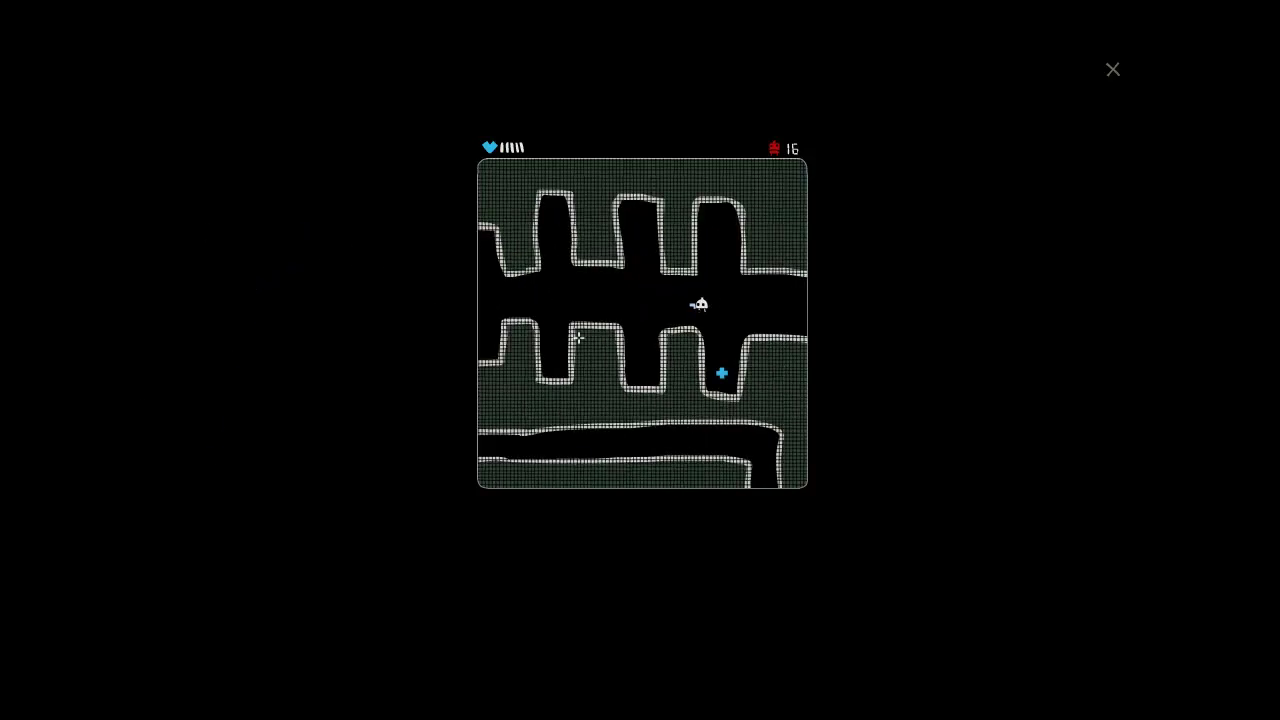
{"action": "key", "text": "s"}
Step: Check the upper opening, then follow the corridor left into the T-wall chamber
{"action": "key", "text": "w"}
{"action": "key", "text": "s"}
{"action": "key", "text": "w"}
{"action": "key", "text": "a"}
{"action": "key", "text": "a"}
Step: Cross left into the fork-shaped room, then turn back right
{"action": "key", "text": "s"}
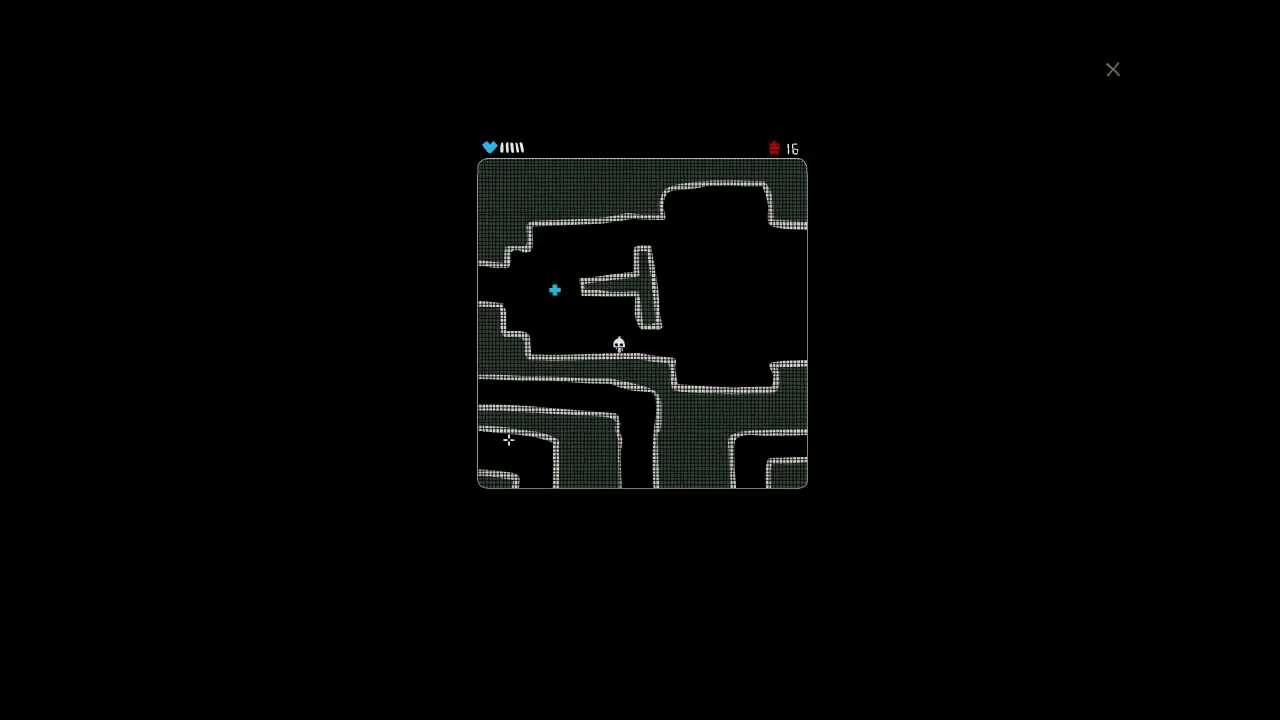
{"action": "key", "text": "a"}
{"action": "key", "text": "a"}
{"action": "key", "text": "a"}
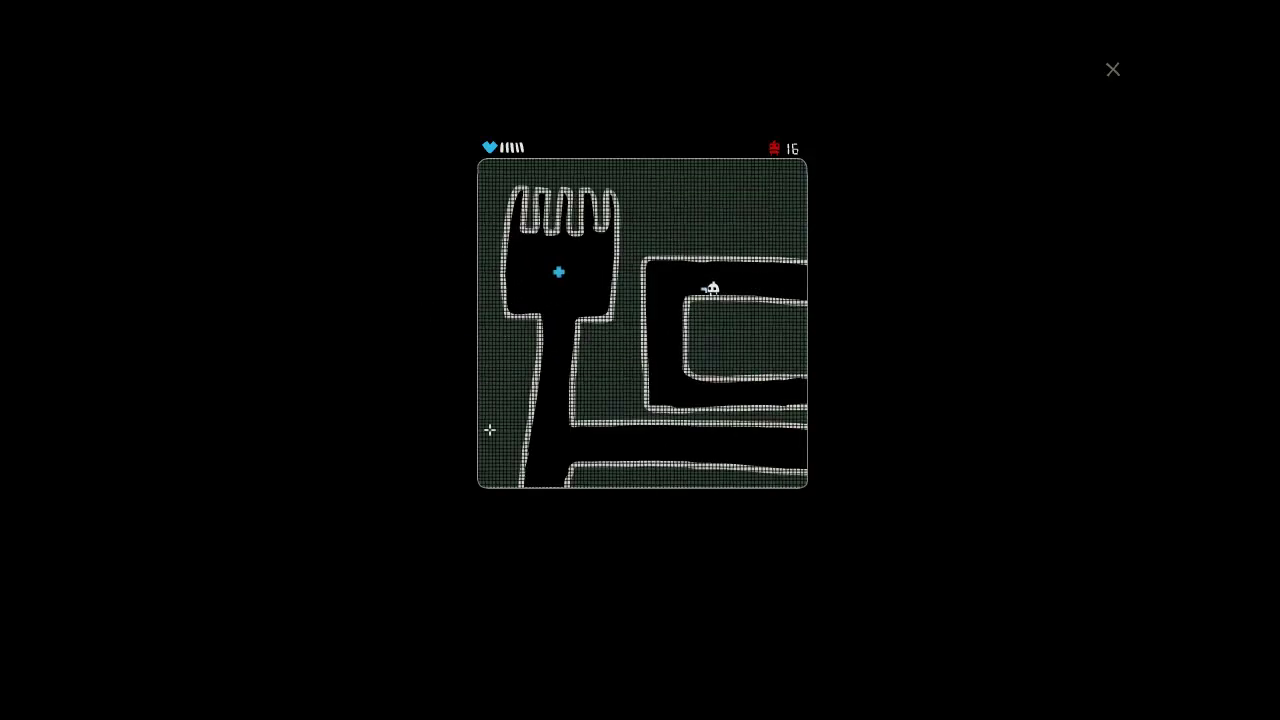
{"action": "key", "text": "s"}
{"action": "key", "text": "d"}
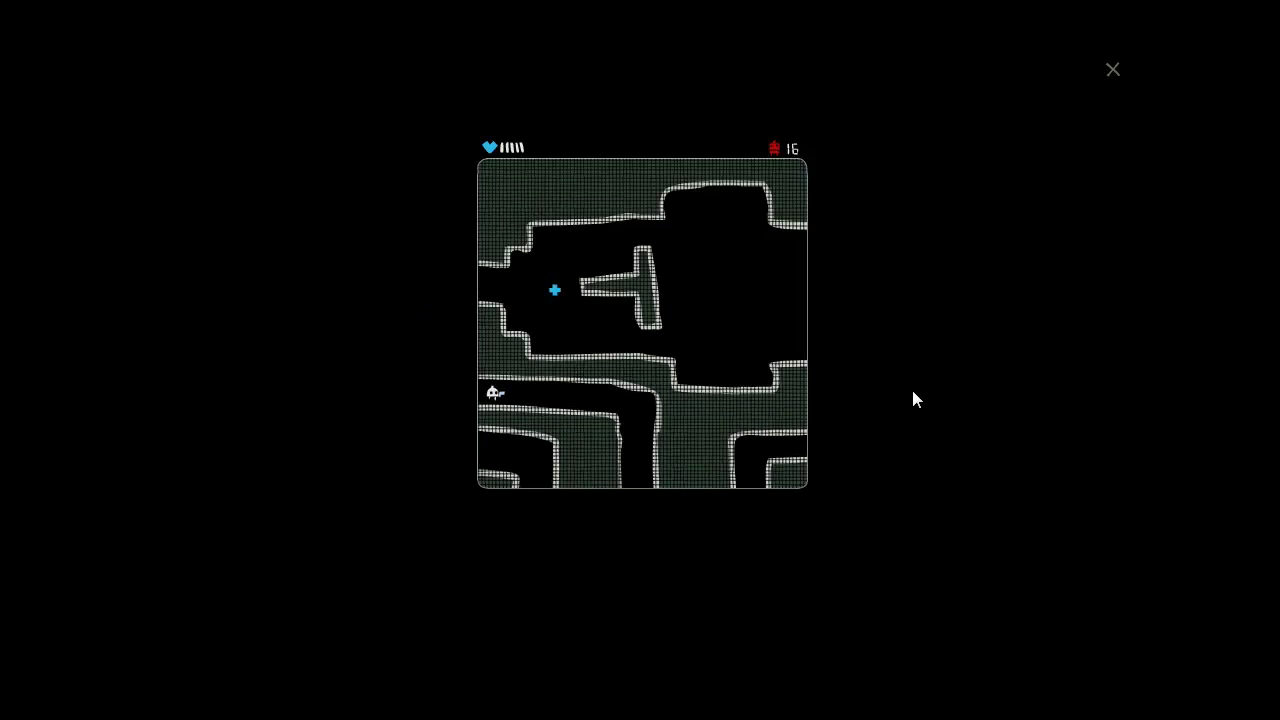
Step: Pass down through the maze room below and cross the next room leftward
{"action": "key", "text": "s"}
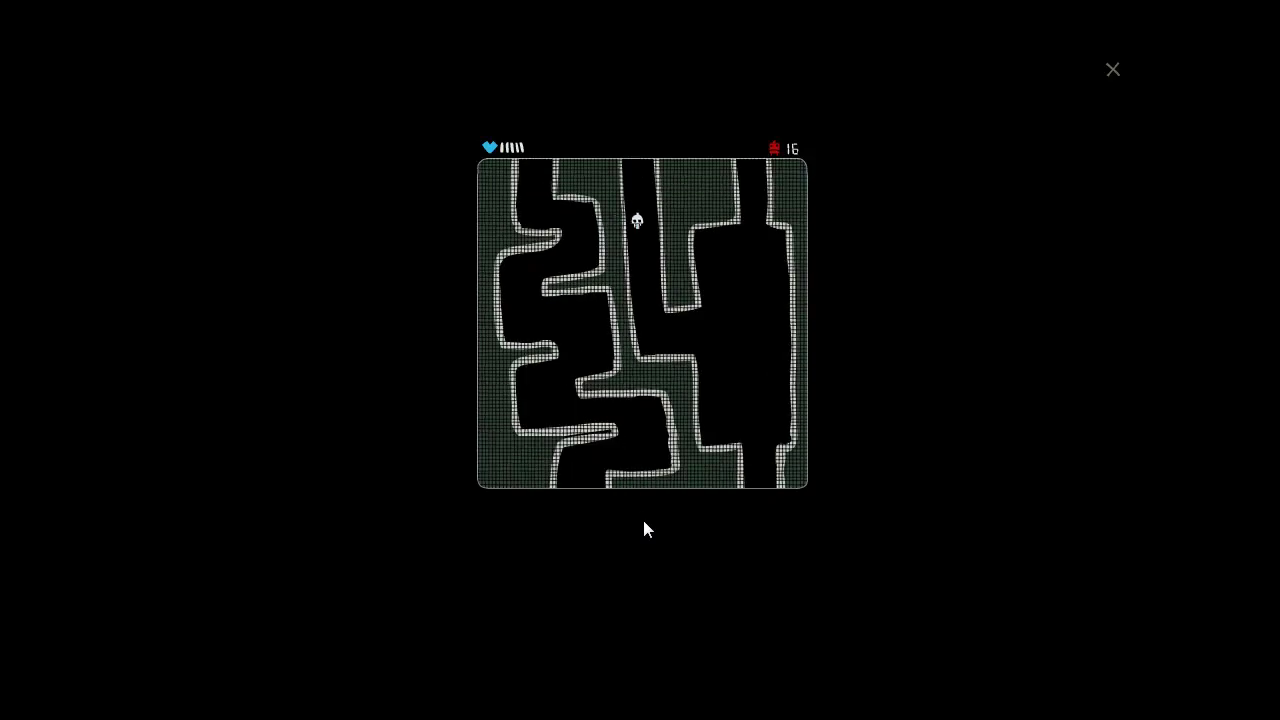
{"action": "key", "text": "d"}
{"action": "key", "text": "s"}
{"action": "key", "text": "a"}
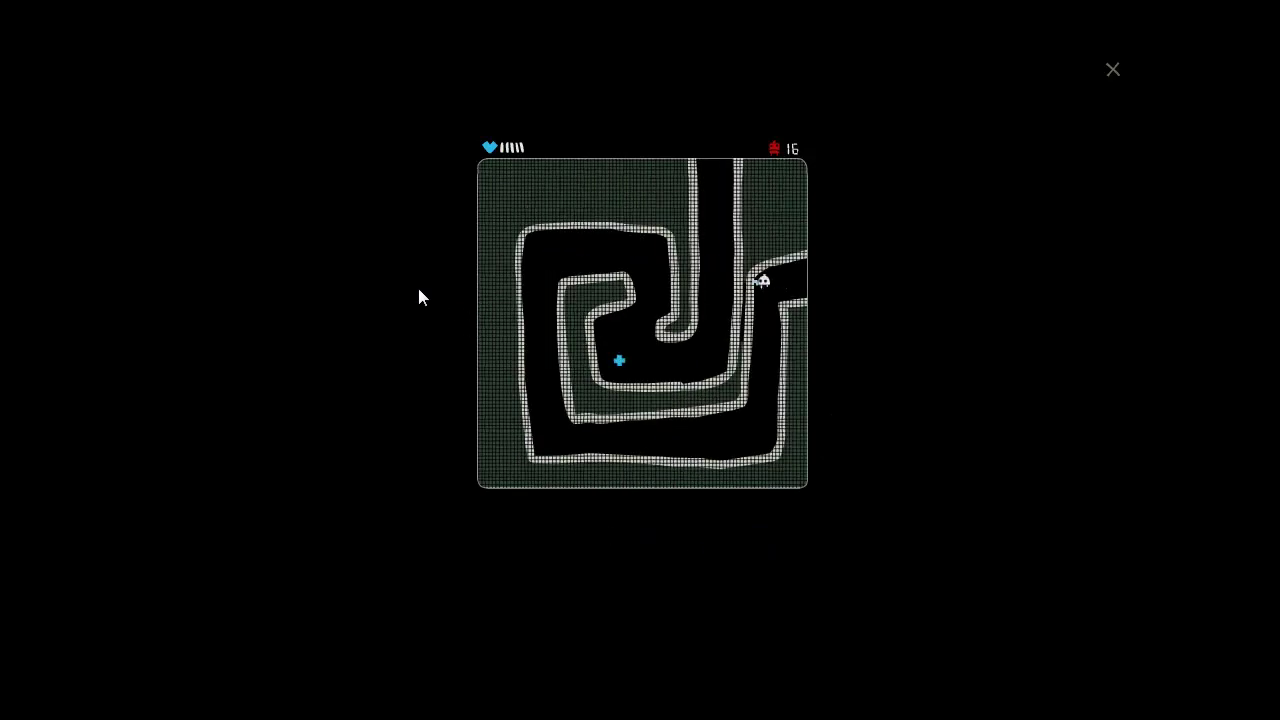
Step: Explore the spiral room, then leave by its bottom exit into the next room
{"action": "key", "text": "s"}
{"action": "key", "text": "w"}
{"action": "key", "text": "d"}
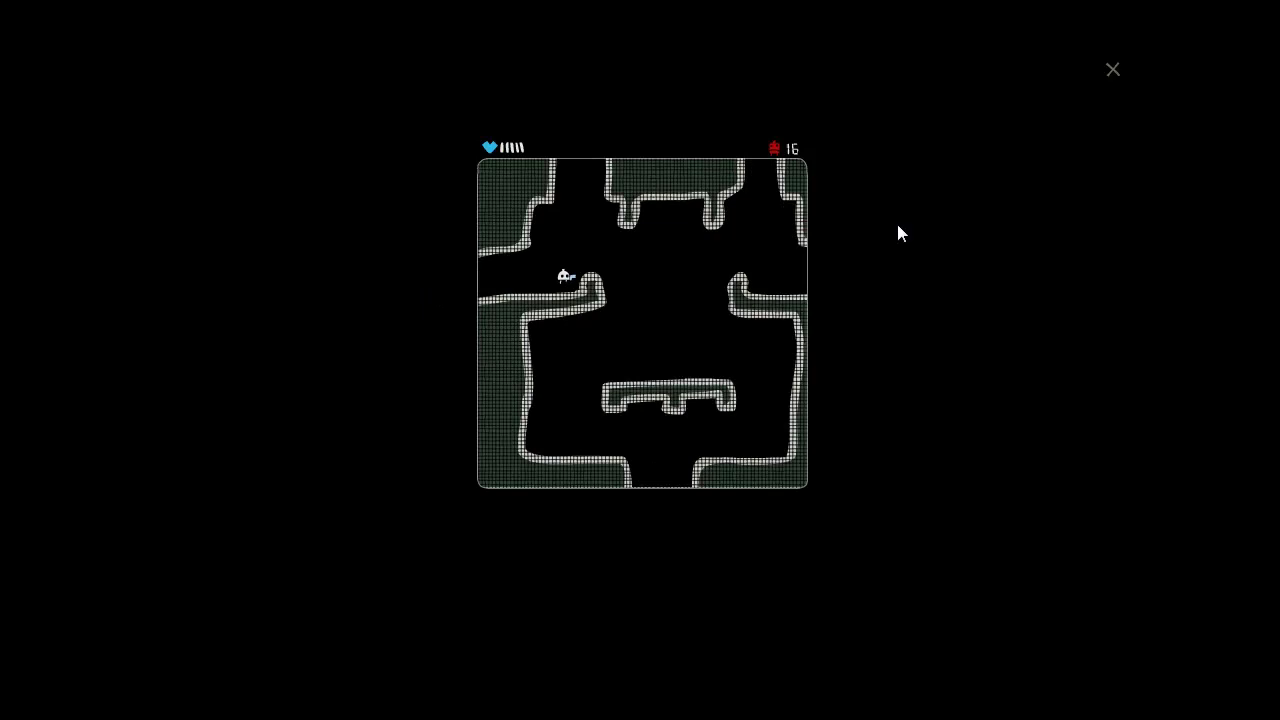
{"action": "key", "text": "d"}
{"action": "key", "text": "s"}
{"action": "key", "text": "s"}
{"action": "key", "text": "d"}
{"action": "key", "text": "s"}
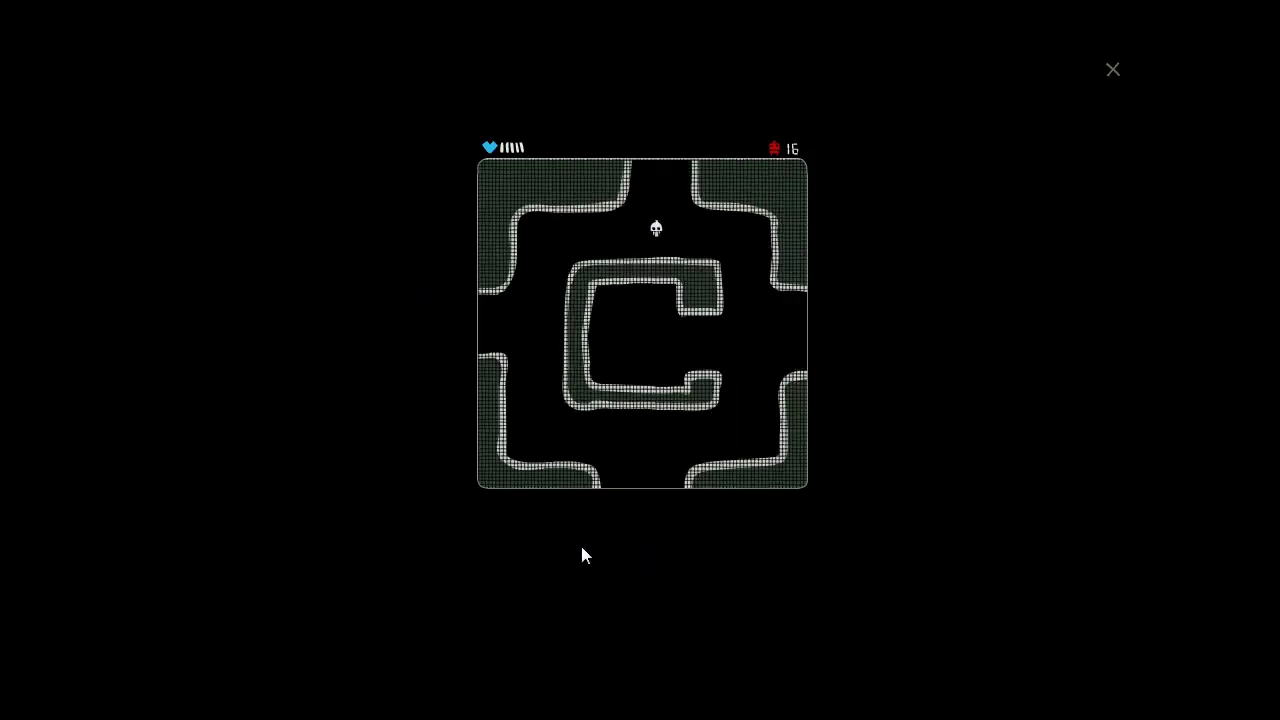
Step: Cross the wavy-walled corridor and back, then exit right, down and left
{"action": "key", "text": "a"}
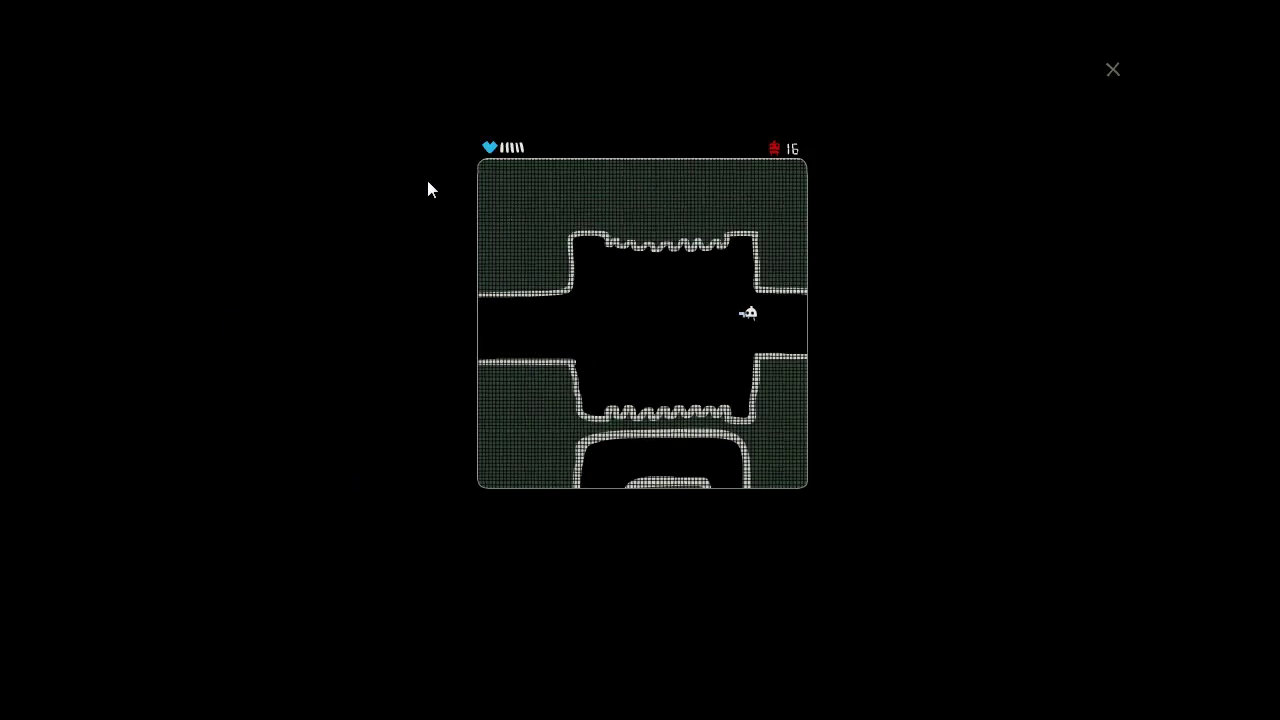
{"action": "key", "text": "a"}
{"action": "key", "text": "d"}
{"action": "key", "text": "d"}
{"action": "key", "text": "d"}
{"action": "key", "text": "s"}
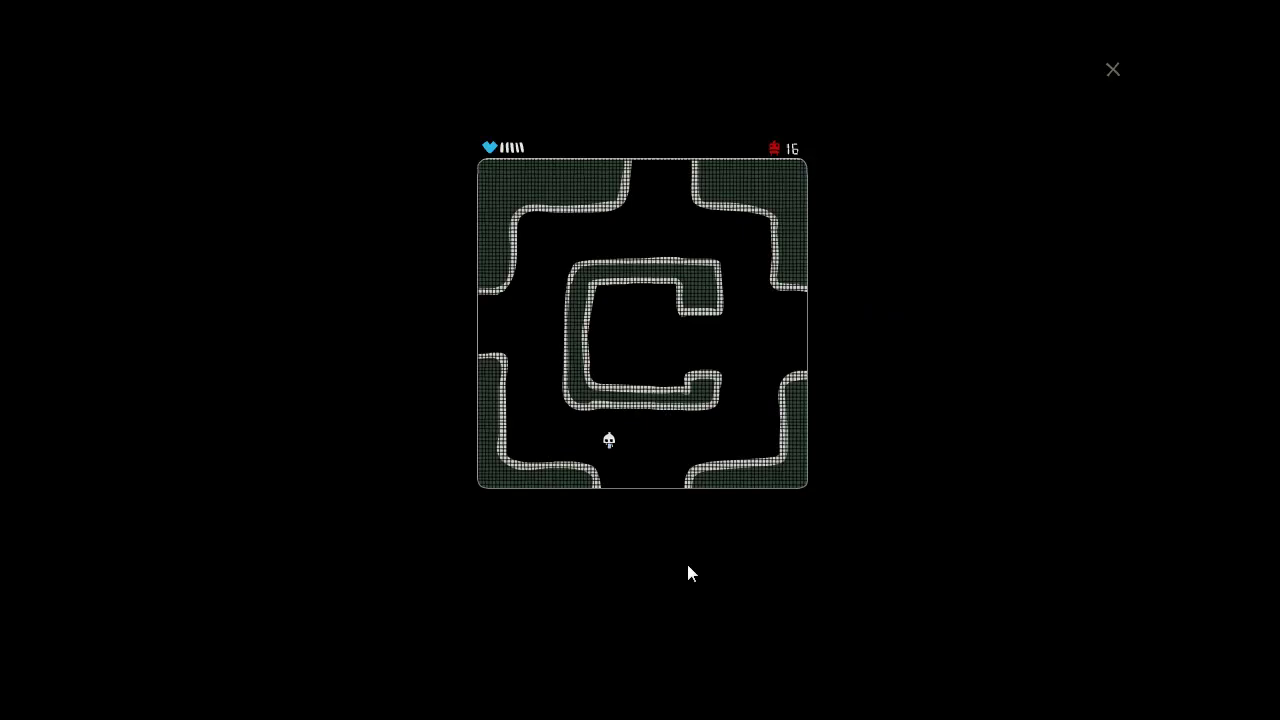
{"action": "key", "text": "s"}
{"action": "key", "text": "a"}
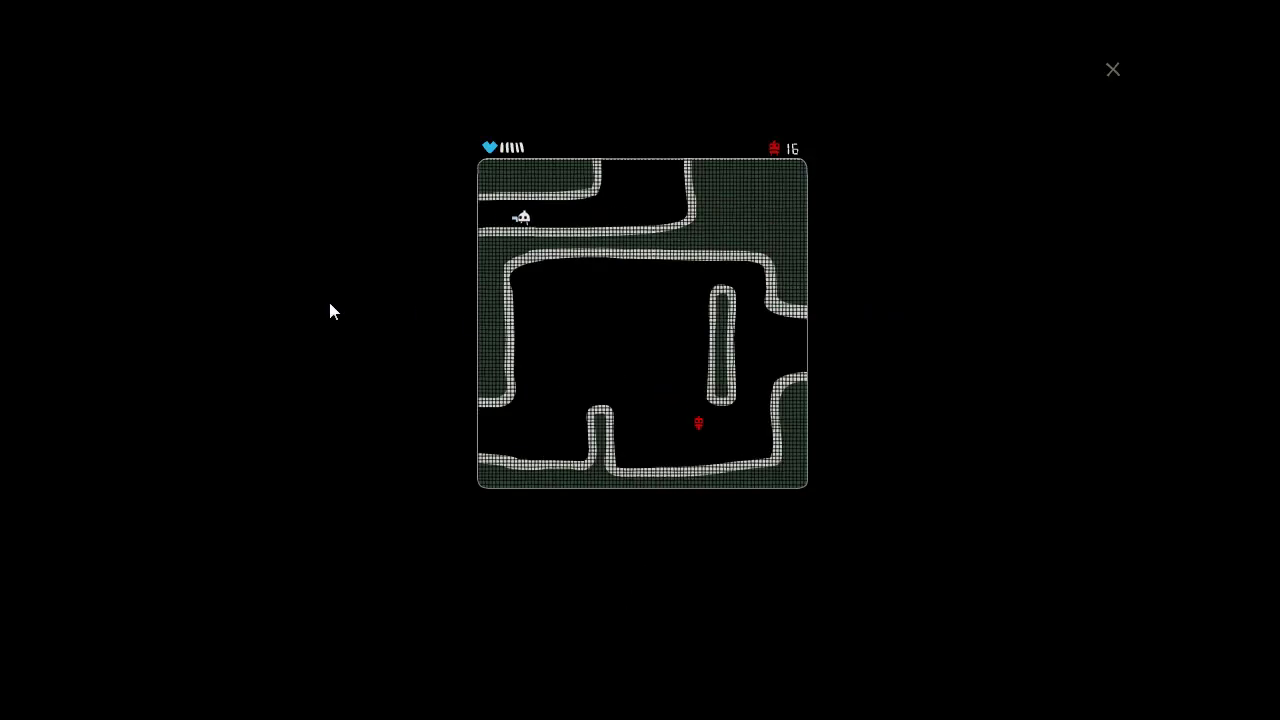
Step: Peek left, then climb the top exit and cross right and left to the two-enemy room
{"action": "key", "text": "a"}
{"action": "key", "text": "d"}
{"action": "key", "text": "w"}
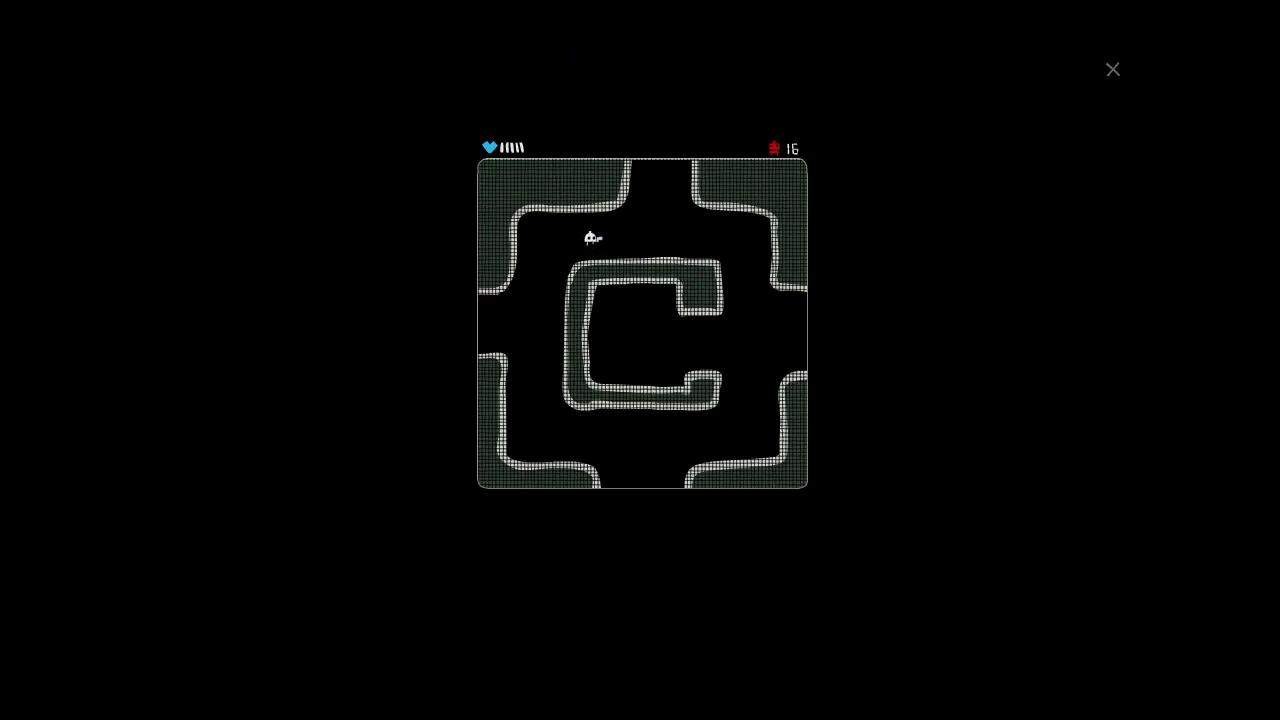
{"action": "key", "text": "d"}
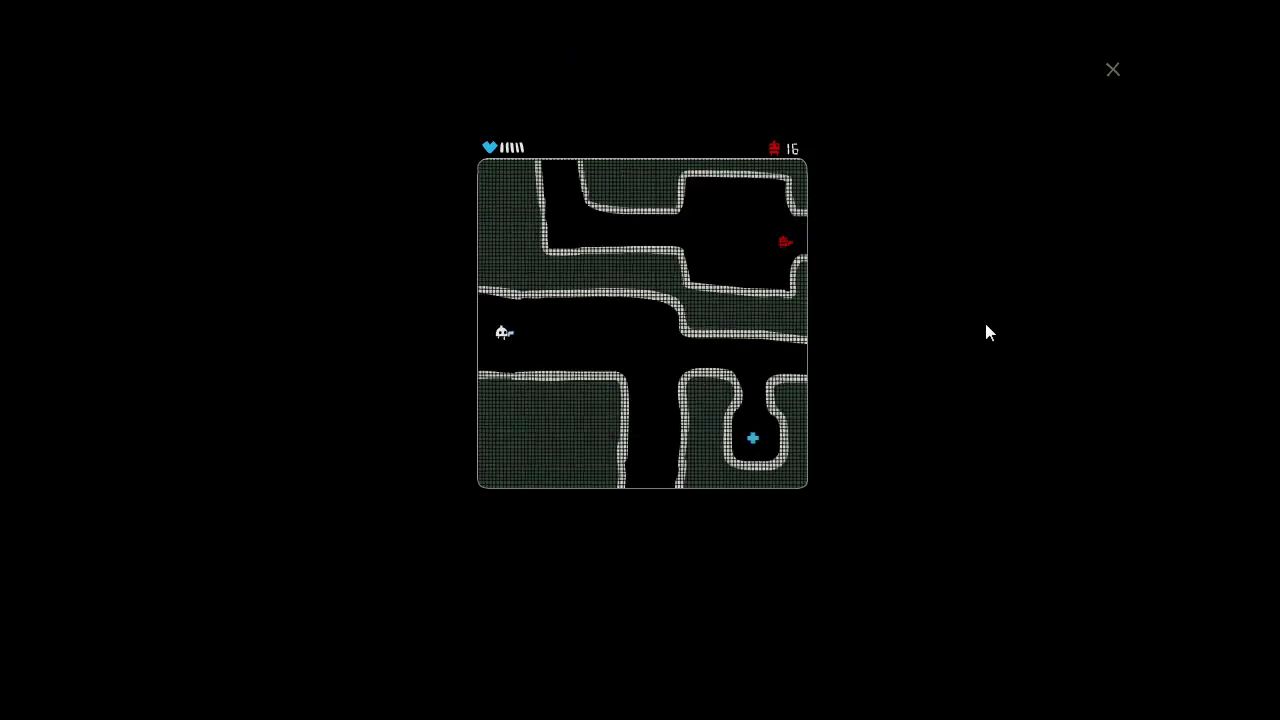
{"action": "key", "text": "d"}
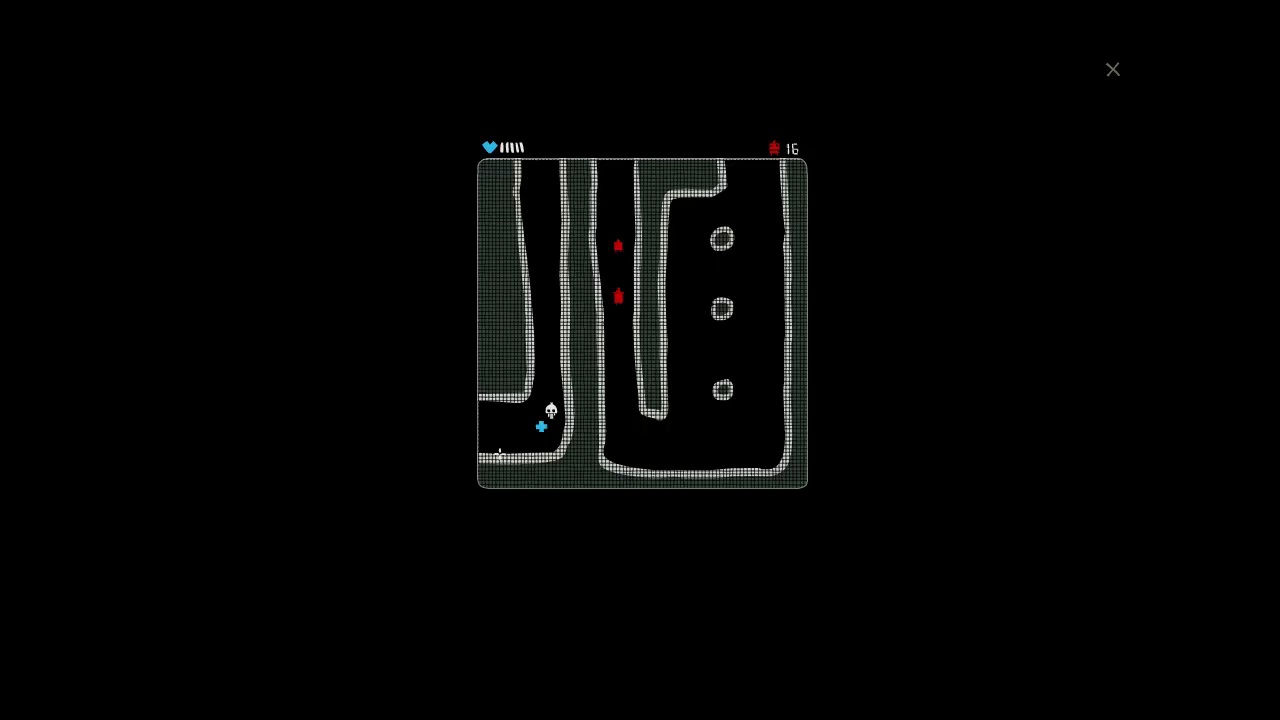
{"action": "key", "text": "Left"}
Step: Chase down the two red enemies, including the pair near the top, bringing the counter to 14
{"action": "key", "text": "Up"}
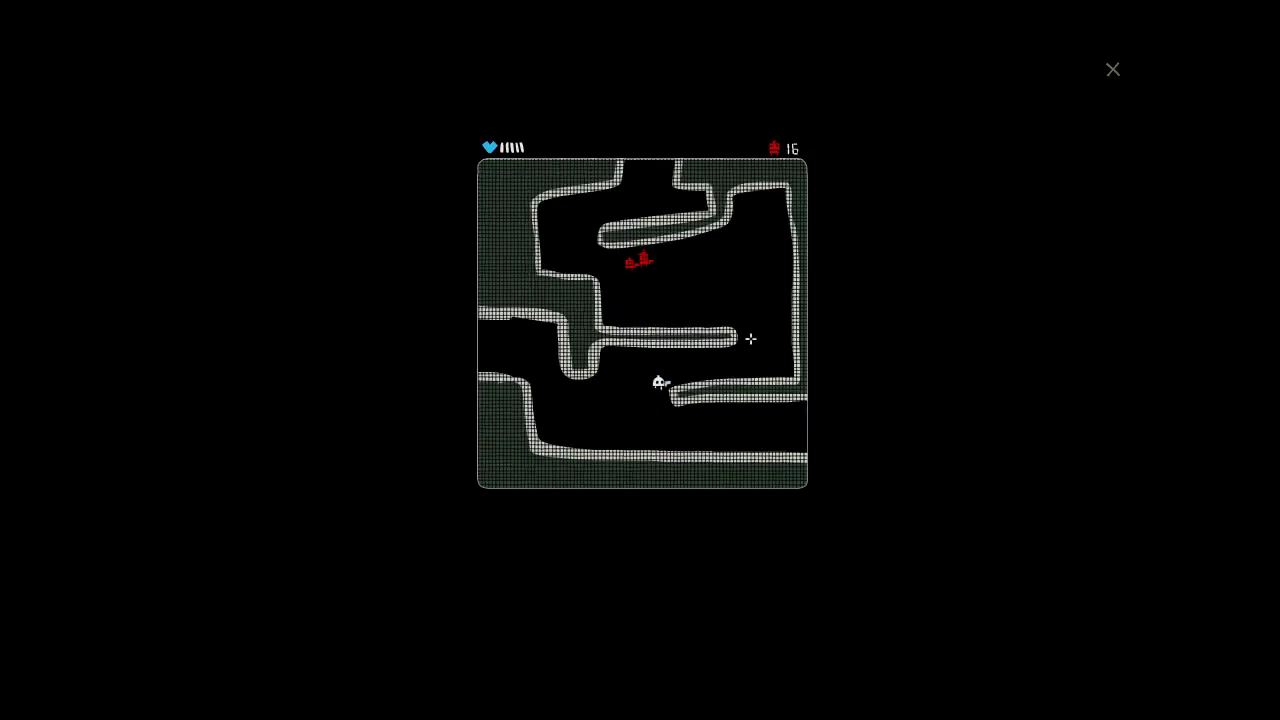
{"action": "mouse_move", "coordinate": [750, 339]}
{"action": "left_mouse_down"}
{"action": "mouse_move", "coordinate": [707, 241]}
{"action": "mouse_move", "coordinate": [691, 275]}
{"action": "mouse_move", "coordinate": [703, 287]}
{"action": "mouse_move", "coordinate": [540, 250]}
{"action": "left_mouse_up"}
{"action": "mouse_move", "coordinate": [758, 130]}
{"action": "left_mouse_down"}
{"action": "mouse_move", "coordinate": [781, 484]}
{"action": "mouse_move", "coordinate": [867, 334]}
{"action": "mouse_move", "coordinate": [337, 342]}
{"action": "left_mouse_up"}
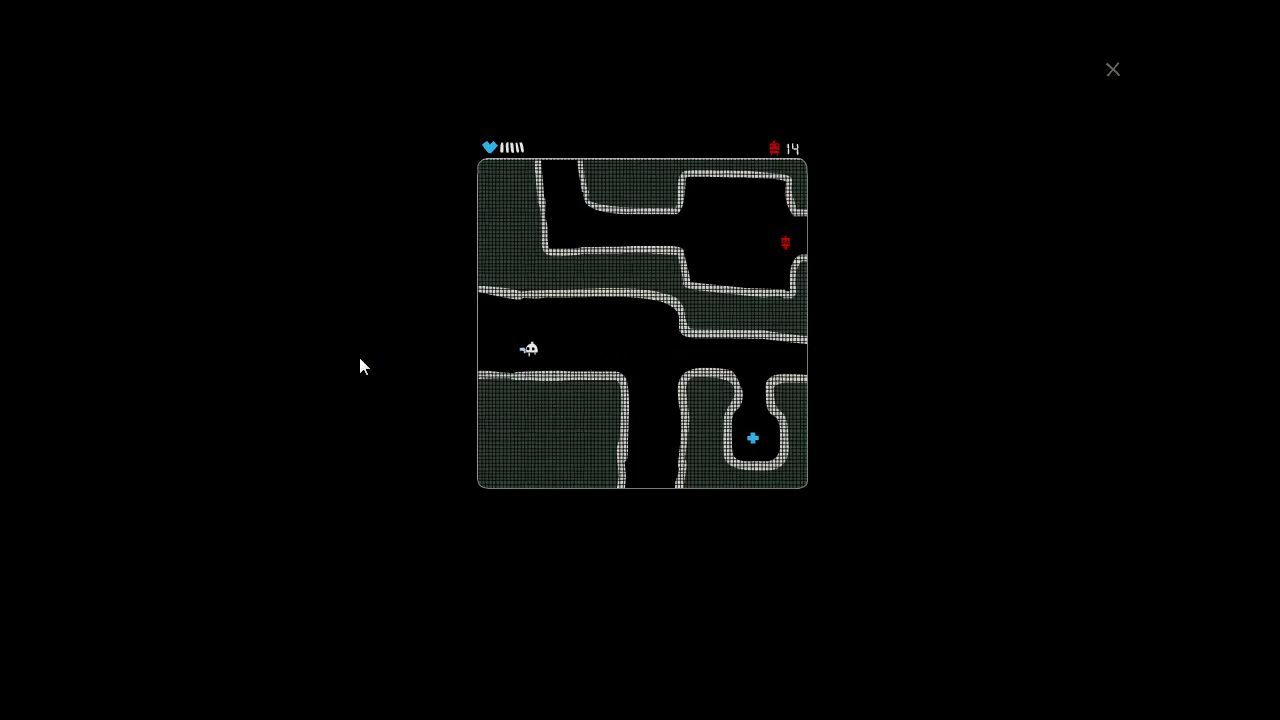
Step: Steer with the mouse left, then up through several maze rooms
{"action": "left_click_drag", "start_coordinate": [336, 342], "coordinate": [357, 366]}
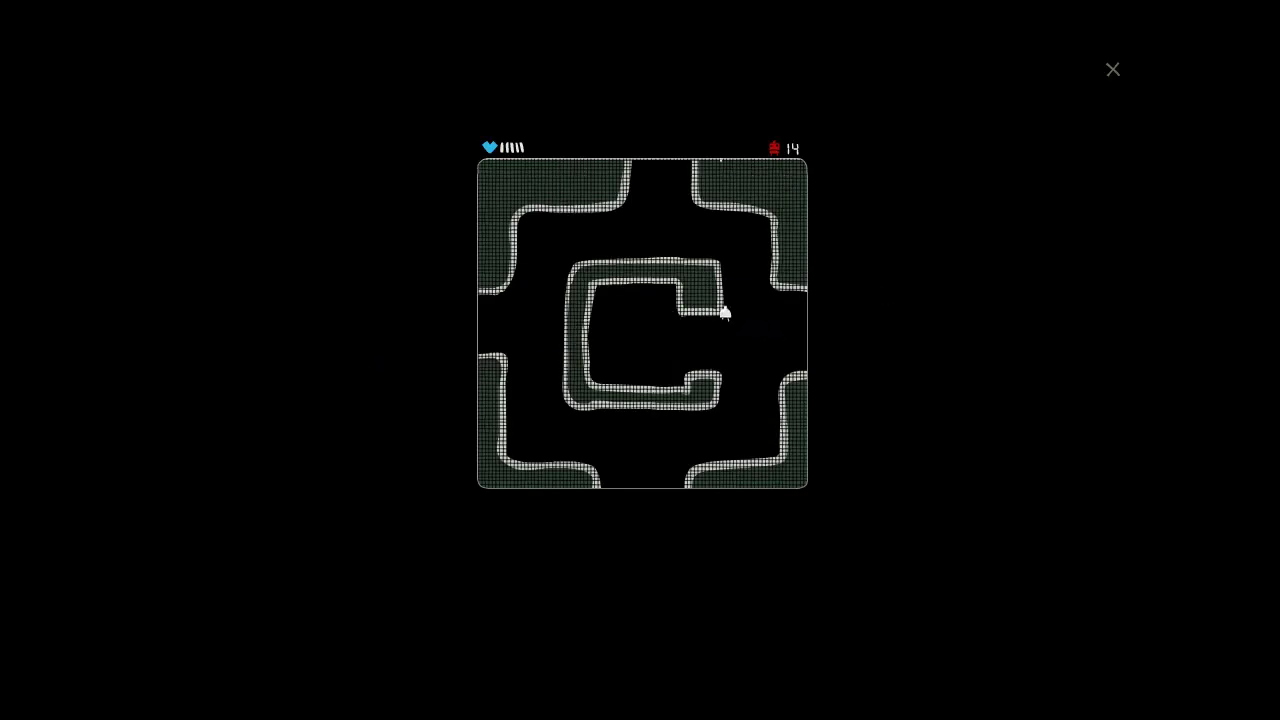
{"action": "left_click_drag", "start_coordinate": [678, 102], "coordinate": [683, 108]}
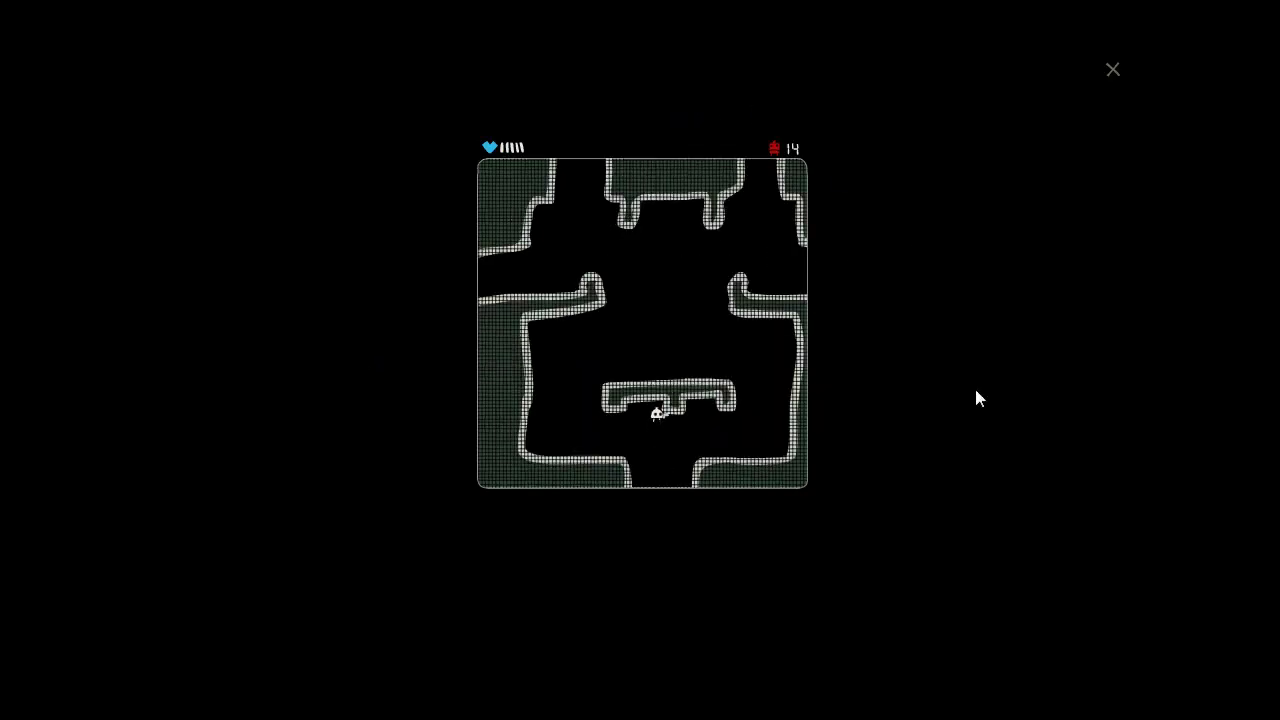
{"action": "left_click_drag", "start_coordinate": [931, 393], "coordinate": [738, 200]}
{"action": "left_click_drag", "start_coordinate": [774, 126], "coordinate": [755, 114]}
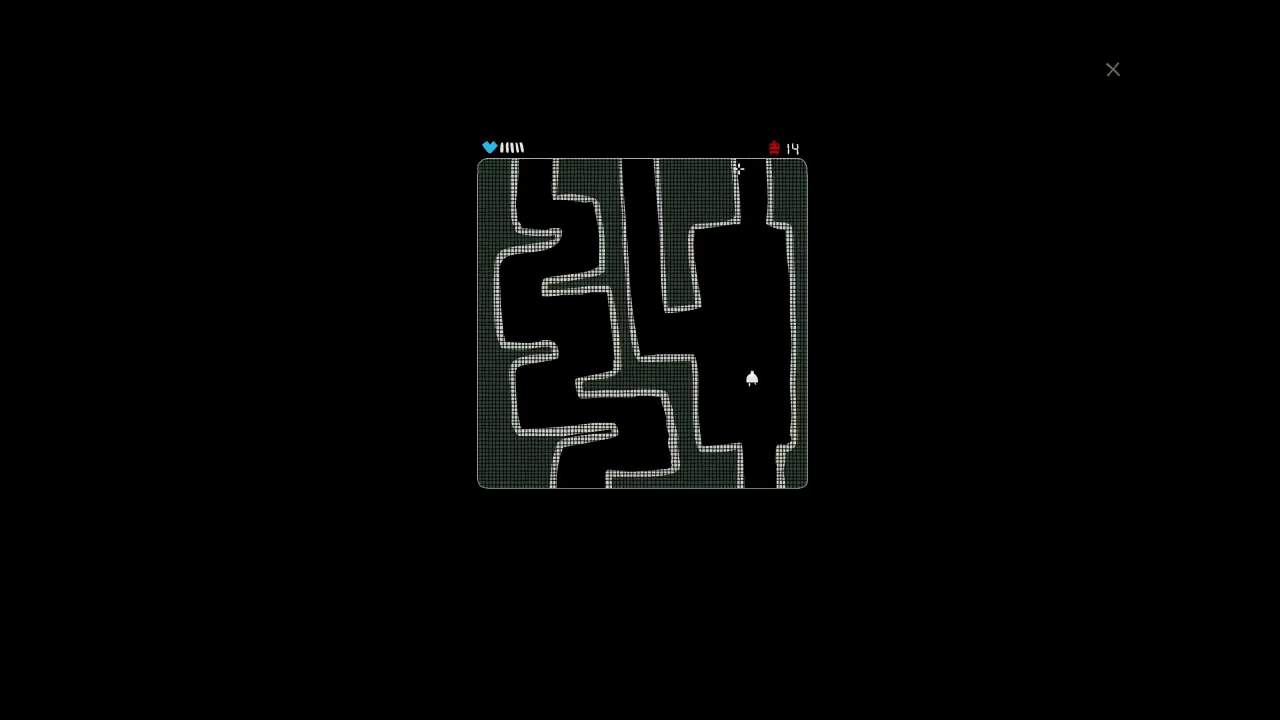
{"action": "left_click_drag", "start_coordinate": [700, 460], "coordinate": [781, 204]}
{"action": "left_click_drag", "start_coordinate": [787, 115], "coordinate": [757, 51]}
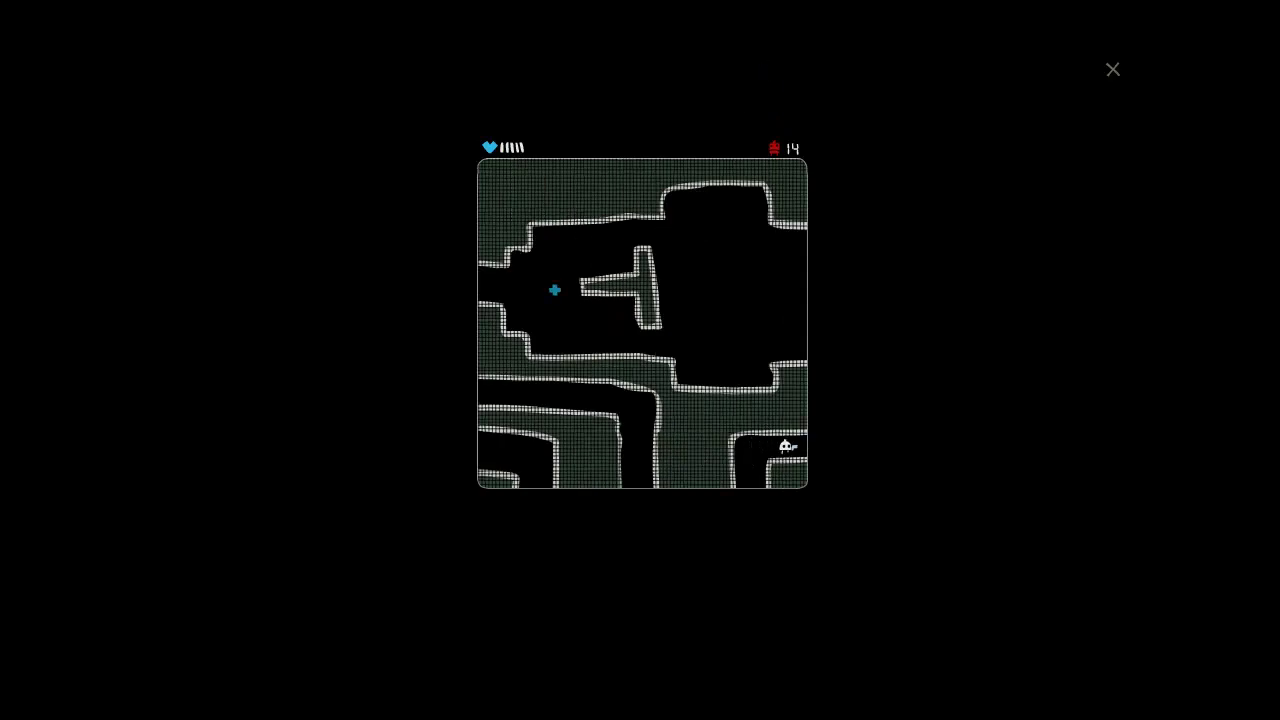
Step: Drag the robot right, down, left along the bottom corridor and back up
{"action": "mouse_move", "coordinate": [906, 377]}
{"action": "left_mouse_down"}
{"action": "mouse_move", "coordinate": [773, 469]}
{"action": "mouse_move", "coordinate": [745, 576]}
{"action": "left_mouse_up"}
{"action": "left_click_drag", "start_coordinate": [938, 355], "coordinate": [517, 648]}
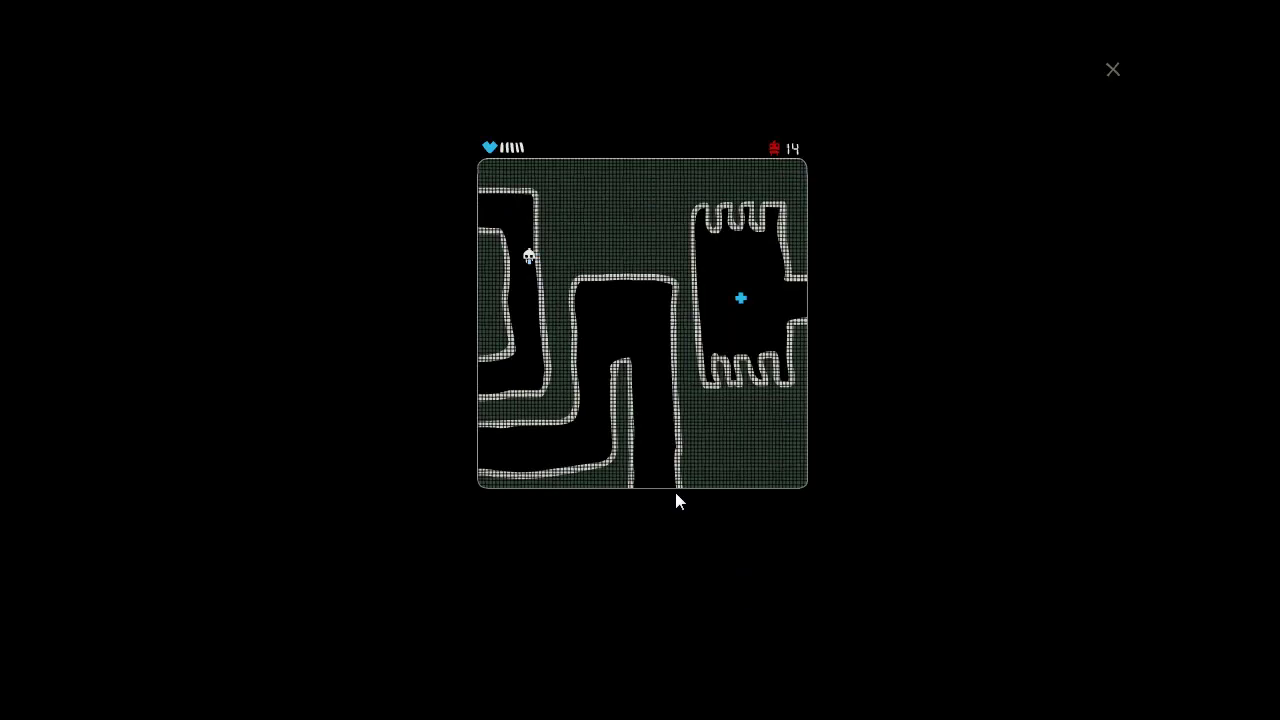
{"action": "left_click_drag", "start_coordinate": [274, 506], "coordinate": [148, 463]}
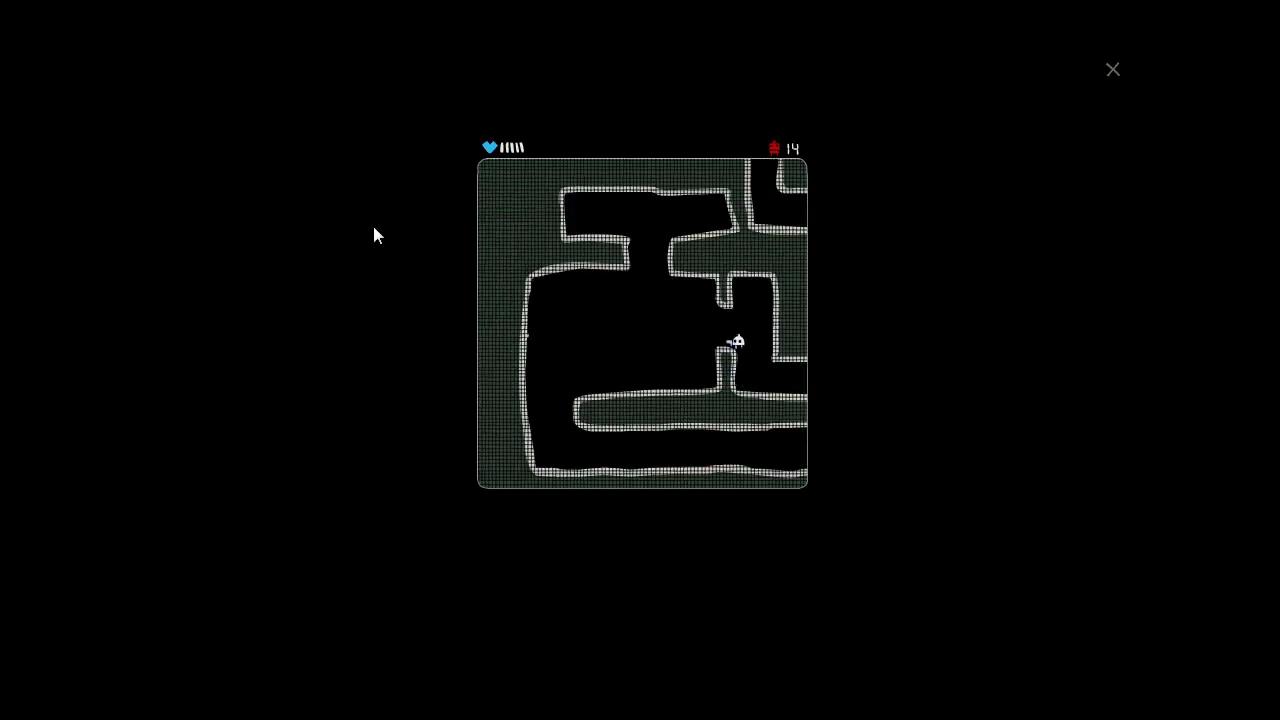
{"action": "mouse_move", "coordinate": [262, 618]}
{"action": "left_mouse_down"}
{"action": "mouse_move", "coordinate": [806, 663]}
{"action": "mouse_move", "coordinate": [865, 369]}
{"action": "left_mouse_up"}
{"action": "left_click_drag", "start_coordinate": [886, 443], "coordinate": [857, 451]}
{"action": "mouse_move", "coordinate": [594, 257]}
{"action": "left_mouse_down"}
{"action": "mouse_move", "coordinate": [634, 106]}
{"action": "mouse_move", "coordinate": [671, 209]}
{"action": "mouse_move", "coordinate": [643, 572]}
{"action": "mouse_move", "coordinate": [650, 64]}
{"action": "left_mouse_up"}
{"action": "mouse_move", "coordinate": [702, 112]}
{"action": "left_mouse_down"}
{"action": "mouse_move", "coordinate": [546, 208]}
{"action": "mouse_move", "coordinate": [408, 631]}
{"action": "mouse_move", "coordinate": [257, 489]}
{"action": "mouse_move", "coordinate": [235, 432]}
{"action": "left_mouse_up"}
{"action": "mouse_move", "coordinate": [363, 237]}
{"action": "left_mouse_down"}
{"action": "mouse_move", "coordinate": [677, 254]}
{"action": "mouse_move", "coordinate": [794, 334]}
{"action": "mouse_move", "coordinate": [803, 360]}
{"action": "mouse_move", "coordinate": [885, 380]}
{"action": "mouse_move", "coordinate": [508, 69]}
{"action": "left_mouse_up"}
Step: Switch to arrow keys, winding up, left and down through rooms before exiting right
{"action": "key", "text": "Up"}
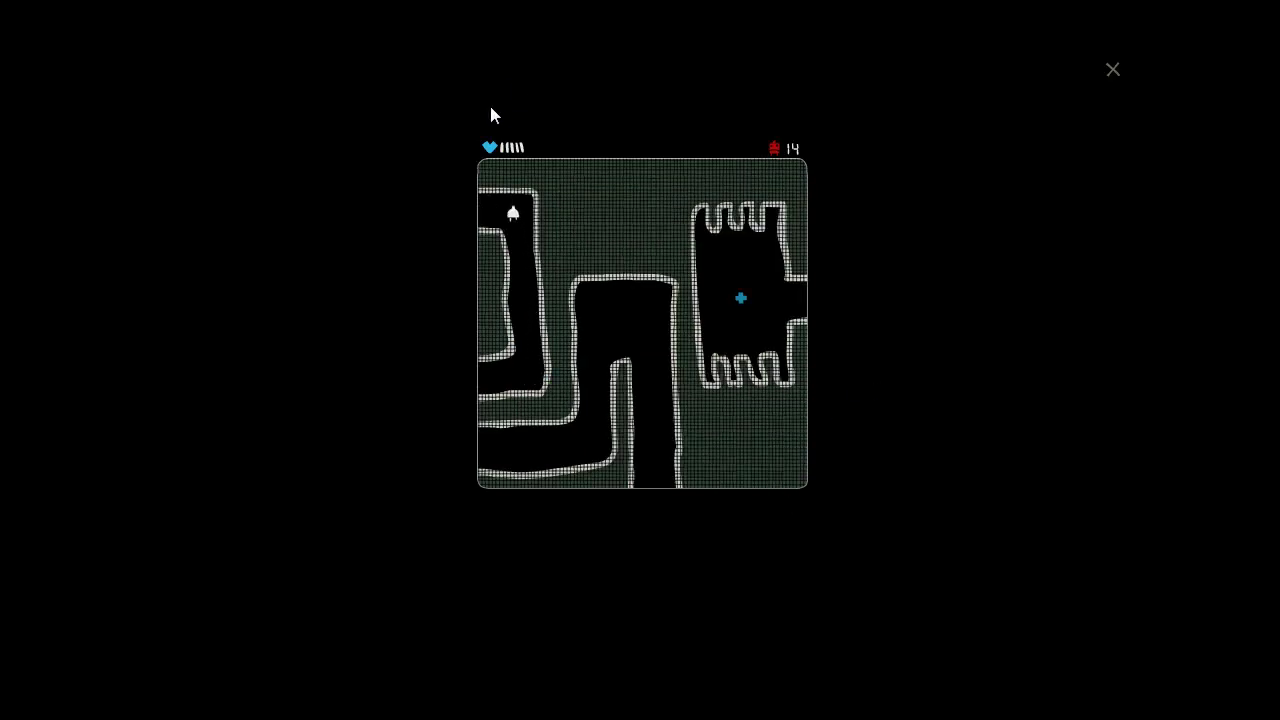
{"action": "key", "text": "Left"}
{"action": "key", "text": "Left"}
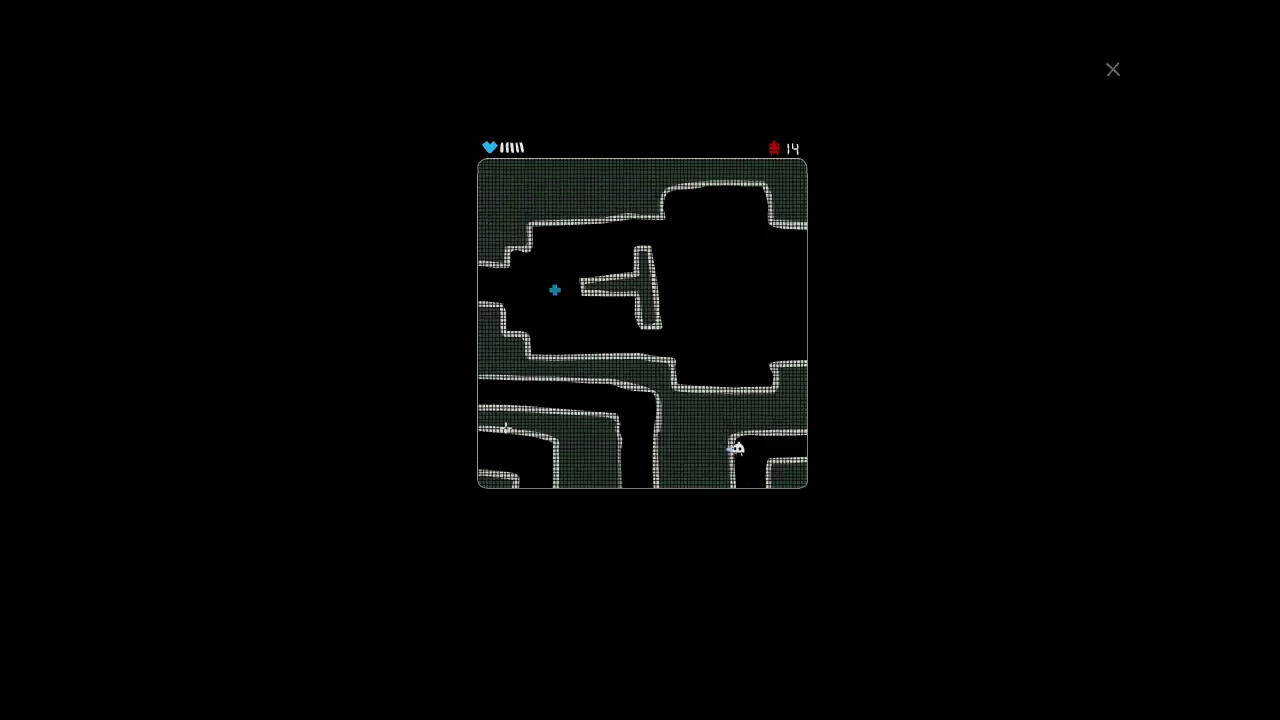
{"action": "key", "text": "Down"}
{"action": "key", "text": "Left"}
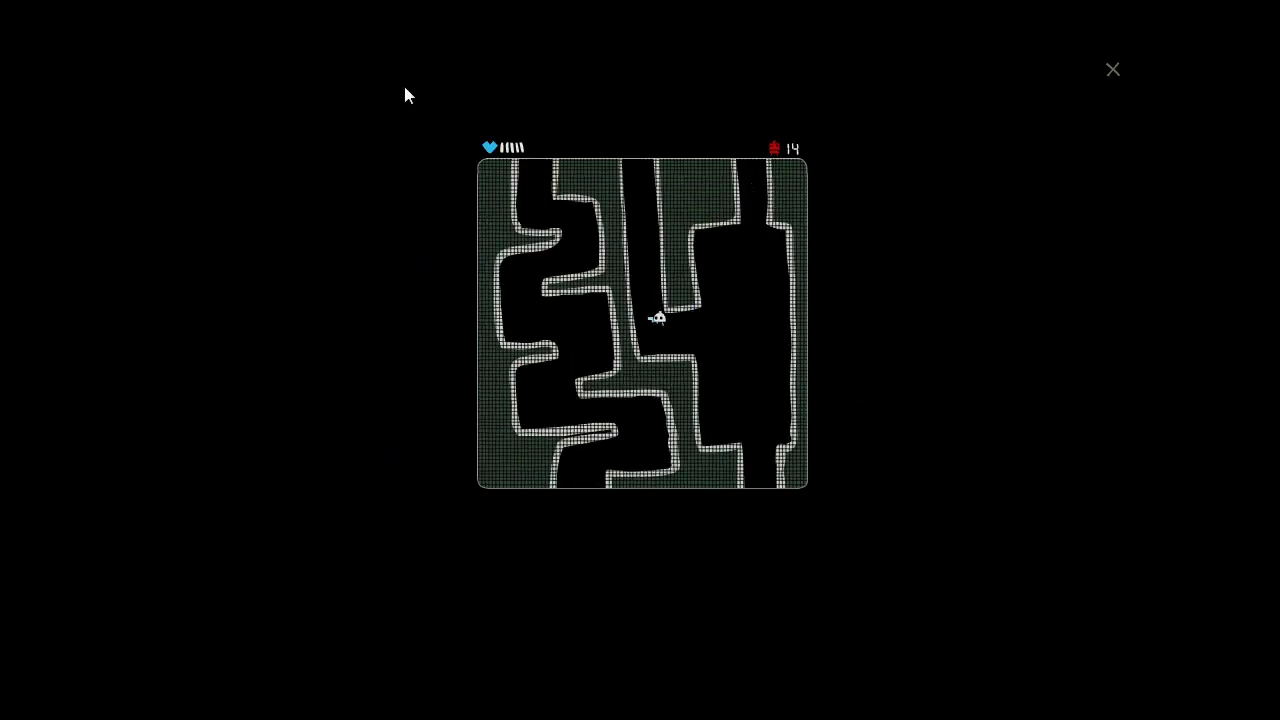
{"action": "key", "text": "Up"}
{"action": "key", "text": "Left"}
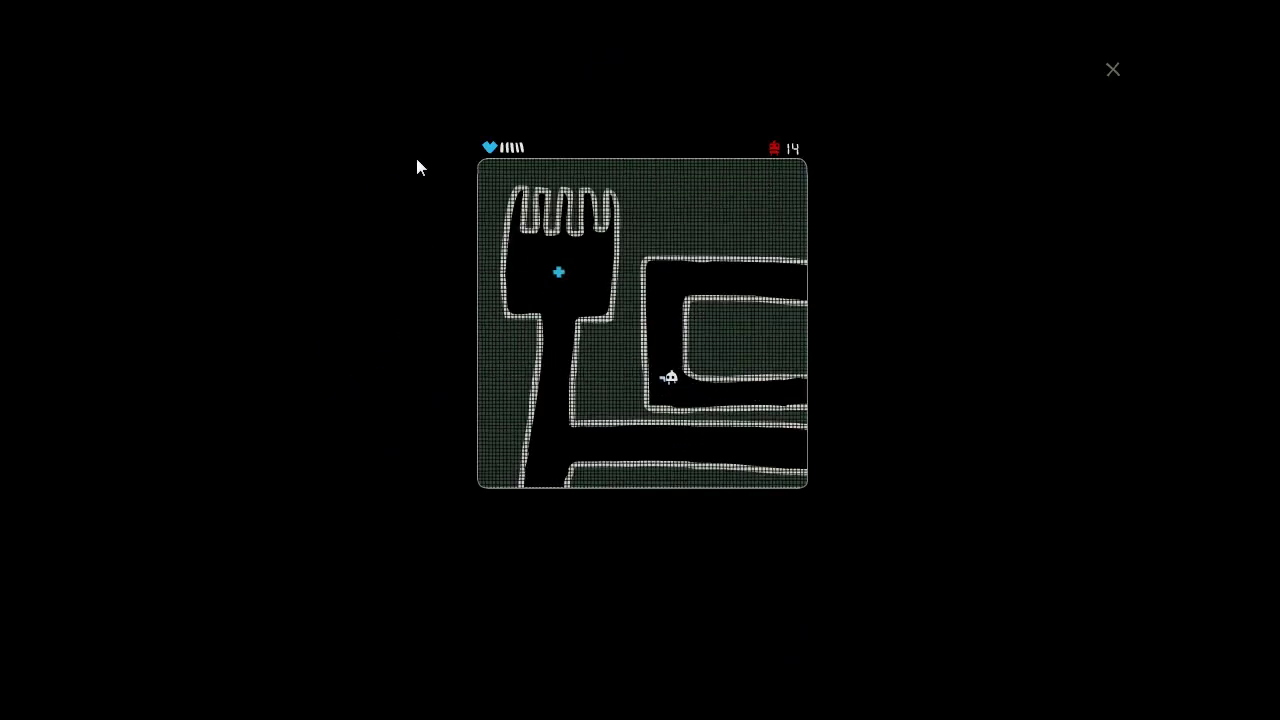
{"action": "key", "text": "Up"}
{"action": "key", "text": "Right"}
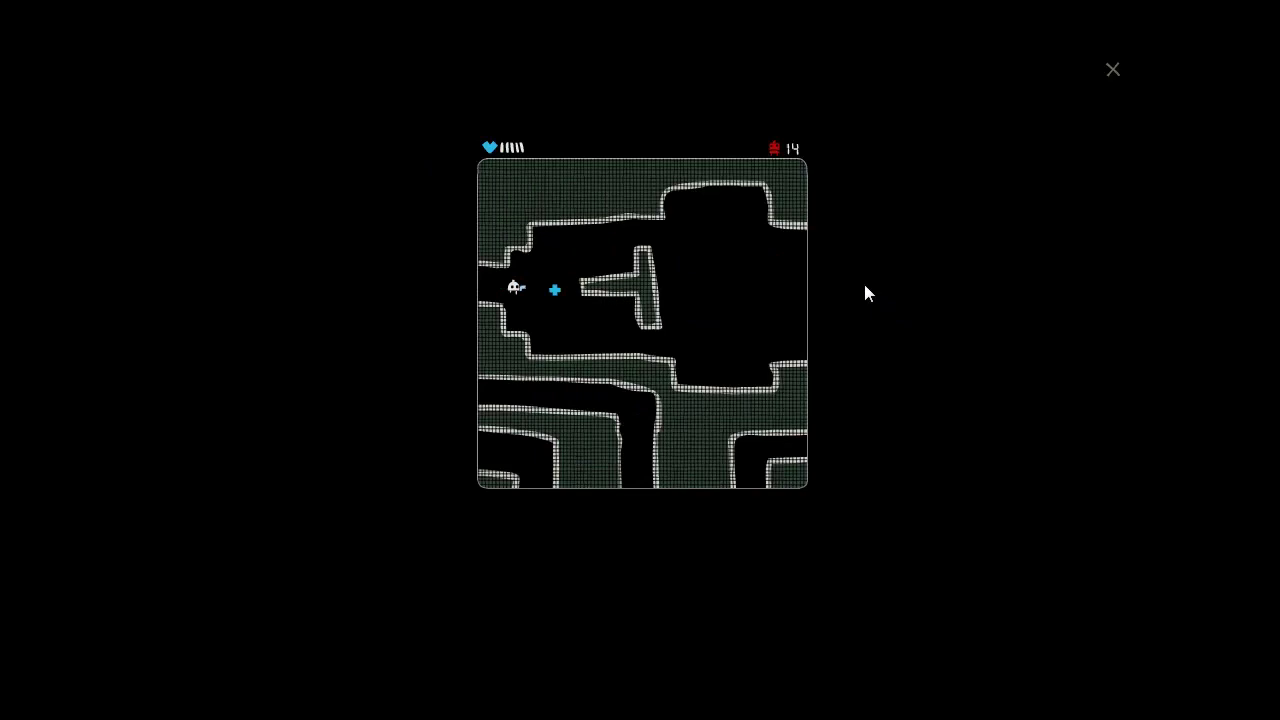
Step: Pass around the T-shaped wall, cross the corridor room and follow the top corridor right
{"action": "key", "text": "Right"}
{"action": "key", "text": "Right"}
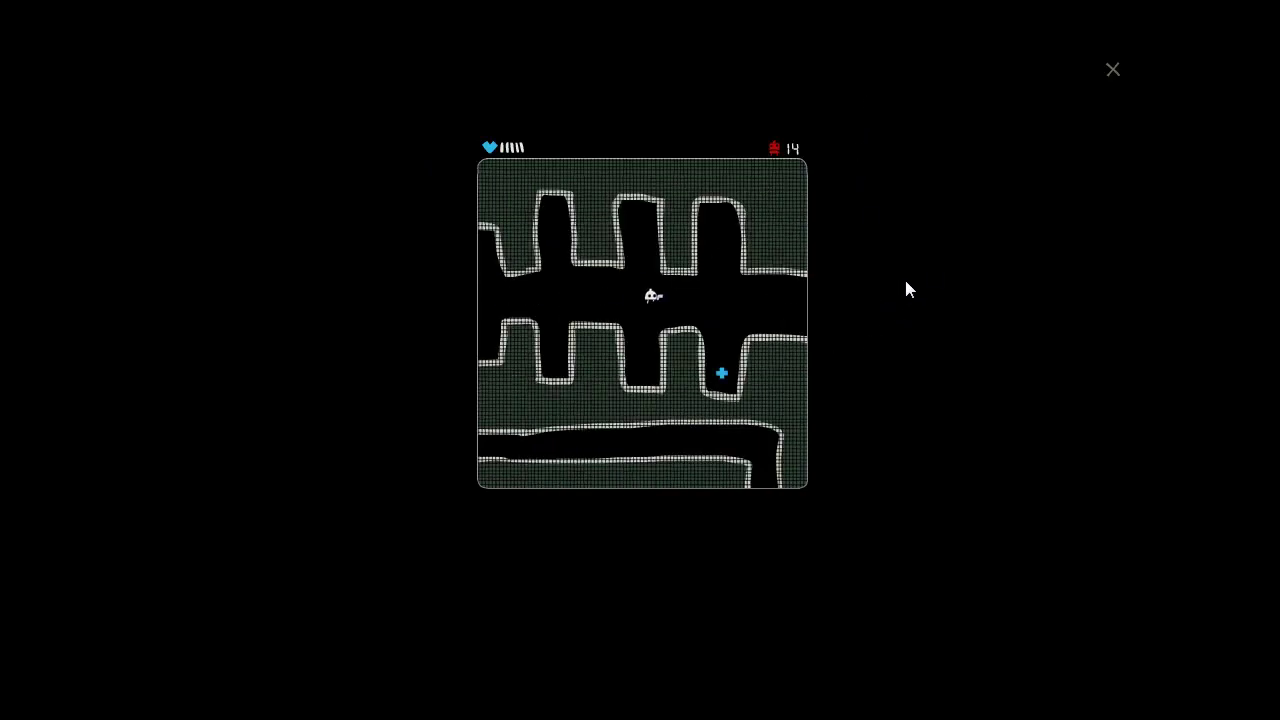
{"action": "key", "text": "Up"}
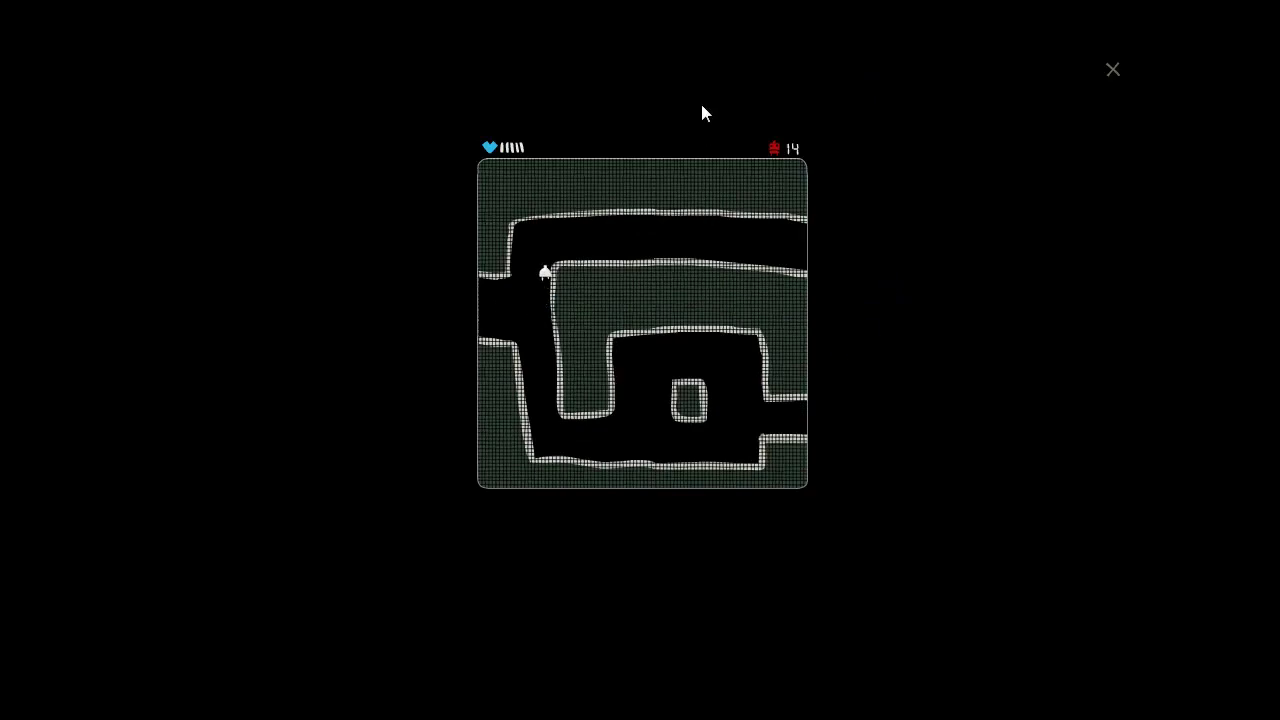
{"action": "key", "text": "Right"}
{"action": "key", "text": "Right"}
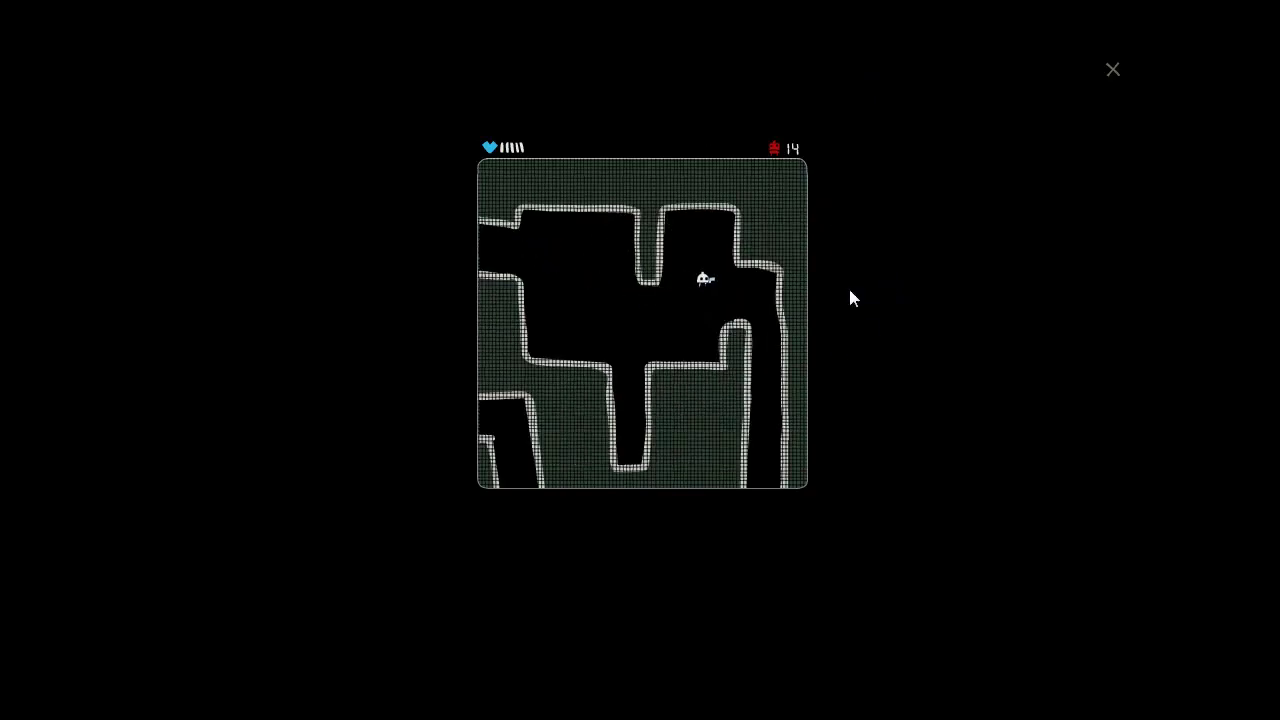
Step: Descend the right corridor, exit right into a maze room and move down its centre
{"action": "key", "text": "Down"}
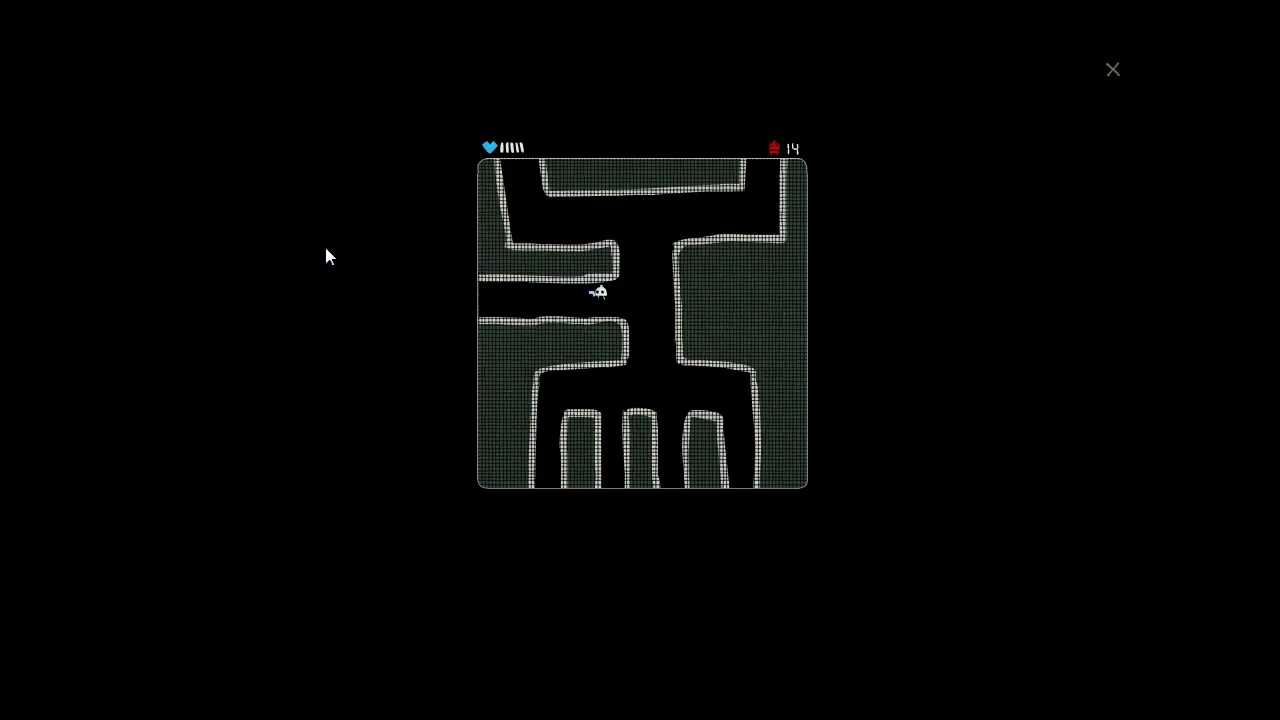
{"action": "key", "text": "Left"}
{"action": "key", "text": "Right"}
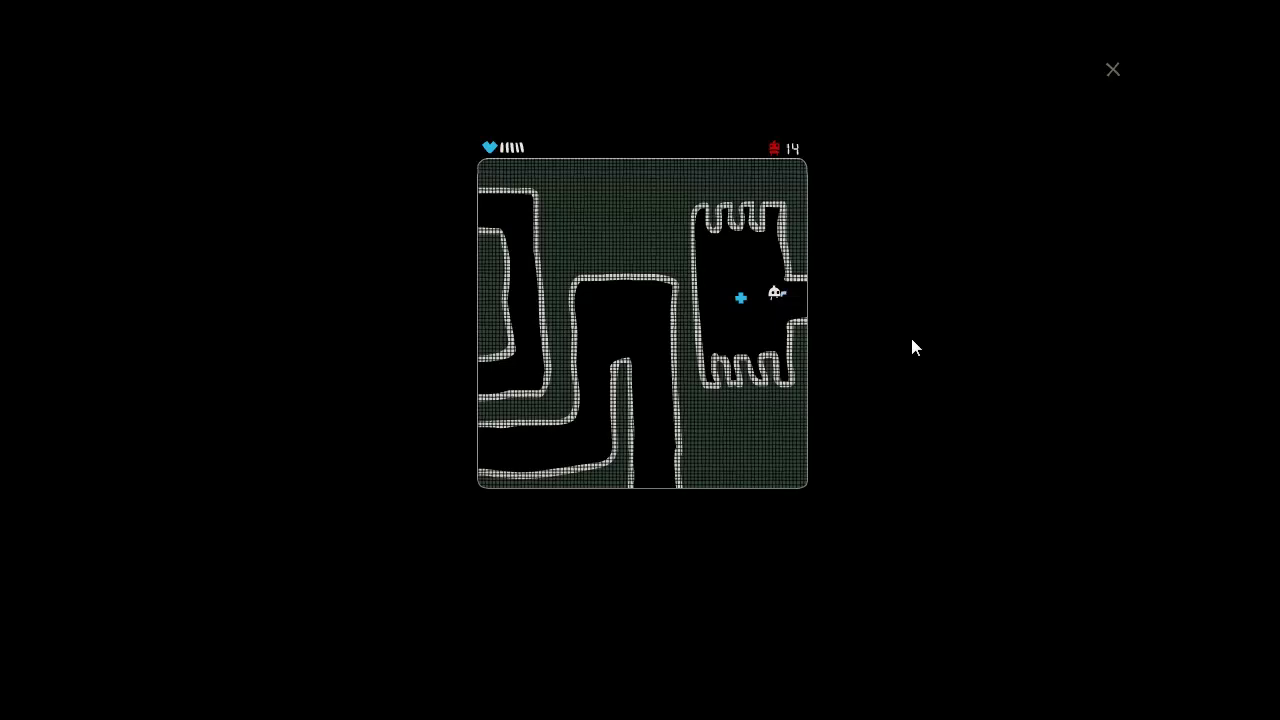
{"action": "key", "text": "Right"}
{"action": "key", "text": "Down"}
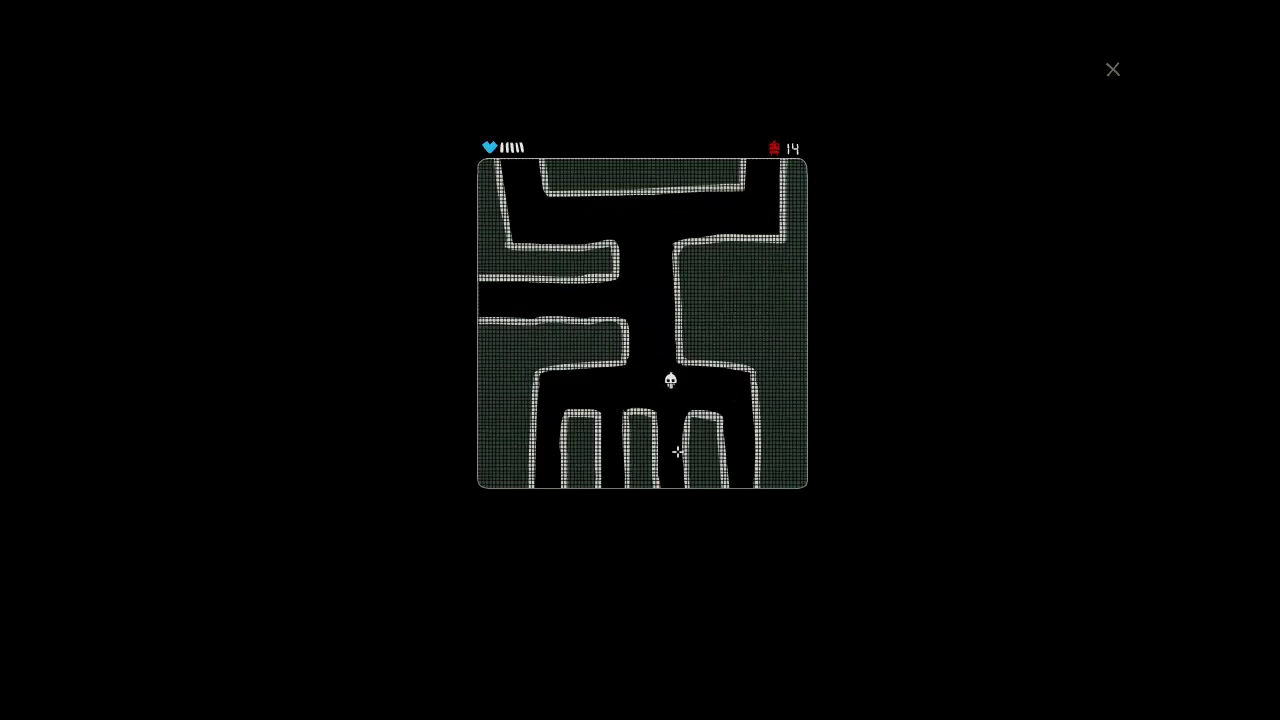
Step: Drop into the enemy room and destroy the nearby red enemy
{"action": "key", "text": "Down"}
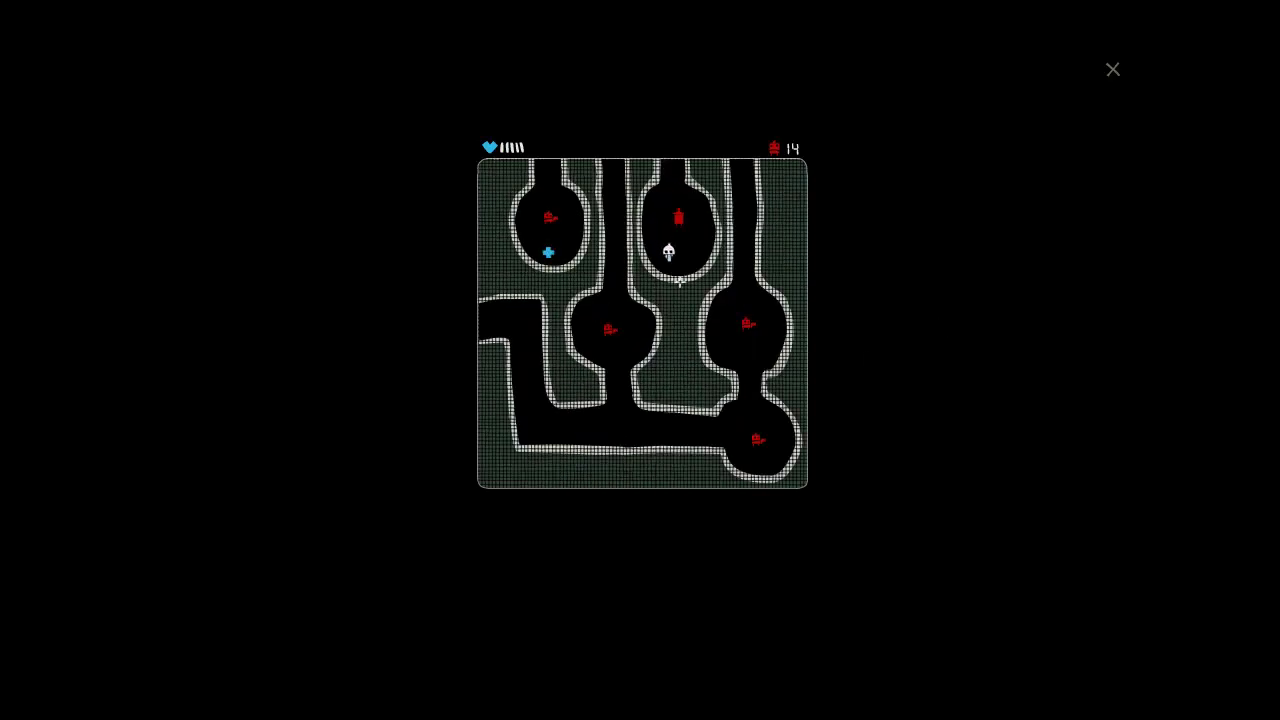
{"action": "key", "text": "Up"}
{"action": "key", "text": "Right"}
{"action": "key", "text": "Left"}
{"action": "key", "text": "Up"}
{"action": "key", "text": "Up"}
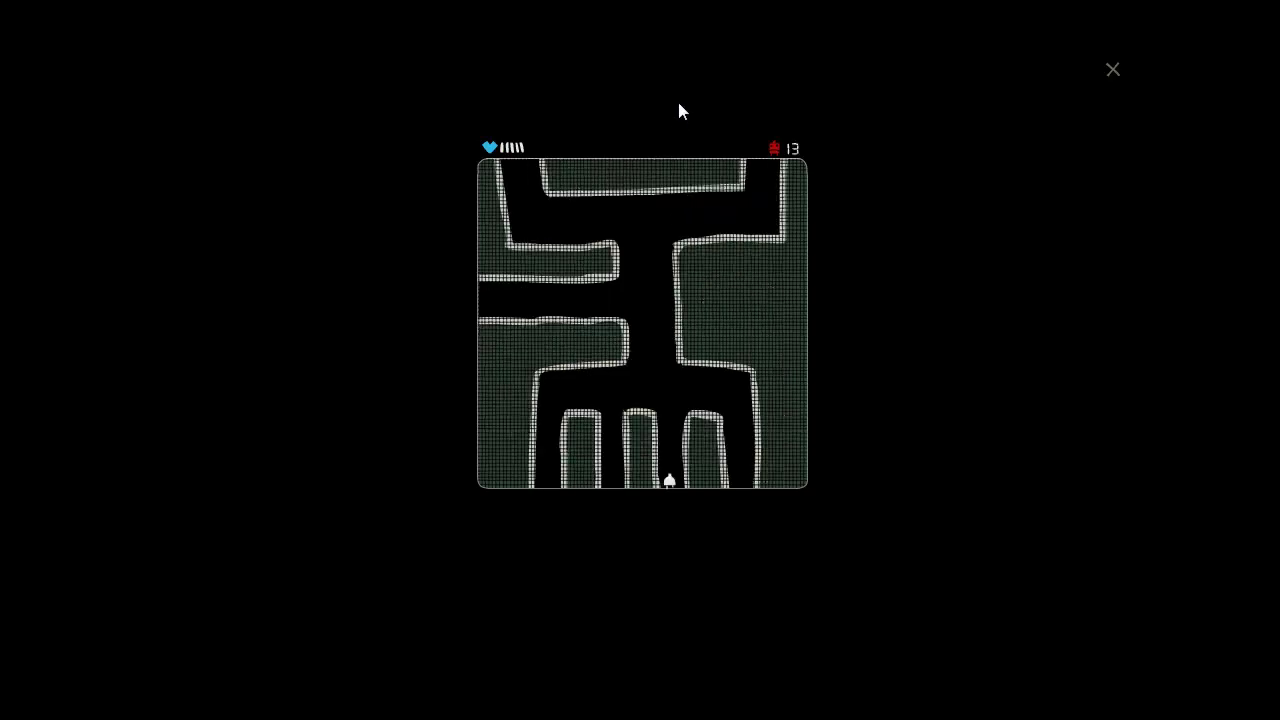
Step: Exit downward, destroy the middle chamber's enemy, then head left and out the bottom
{"action": "key", "text": "Left"}
{"action": "key", "text": "Down"}
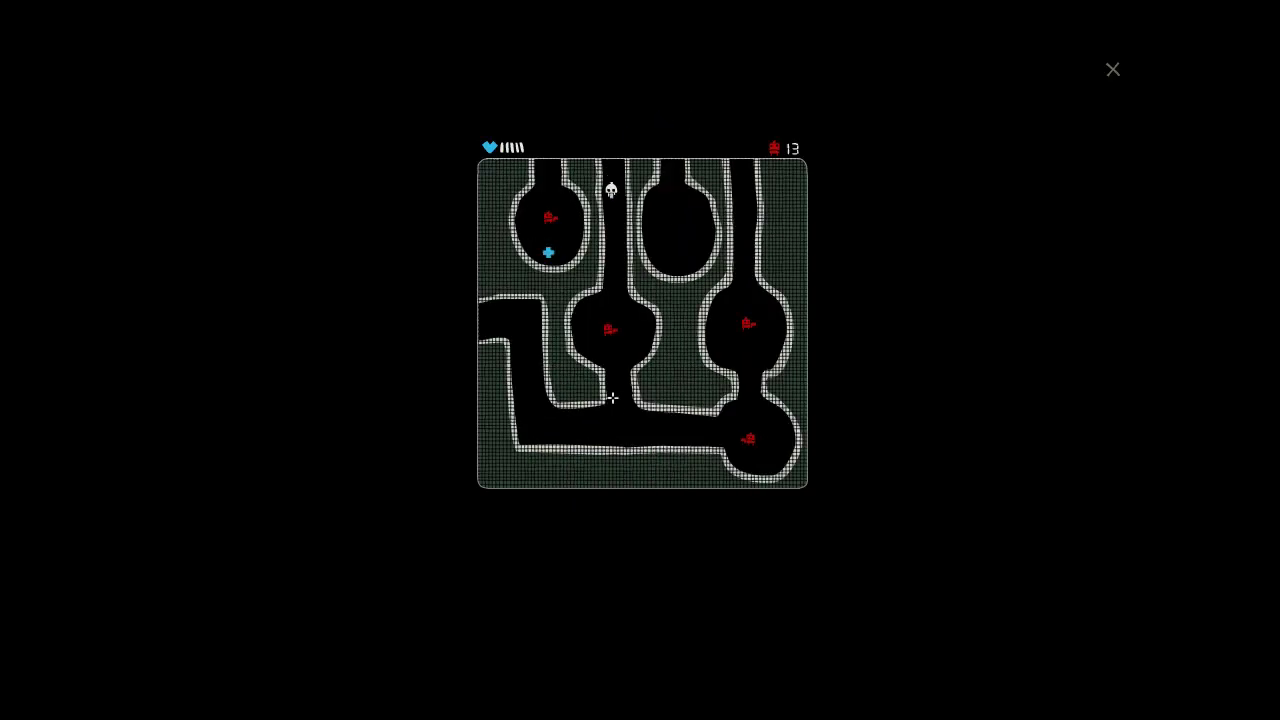
{"action": "key", "text": "Down"}
{"action": "key", "text": "Up"}
{"action": "key", "text": "Up"}
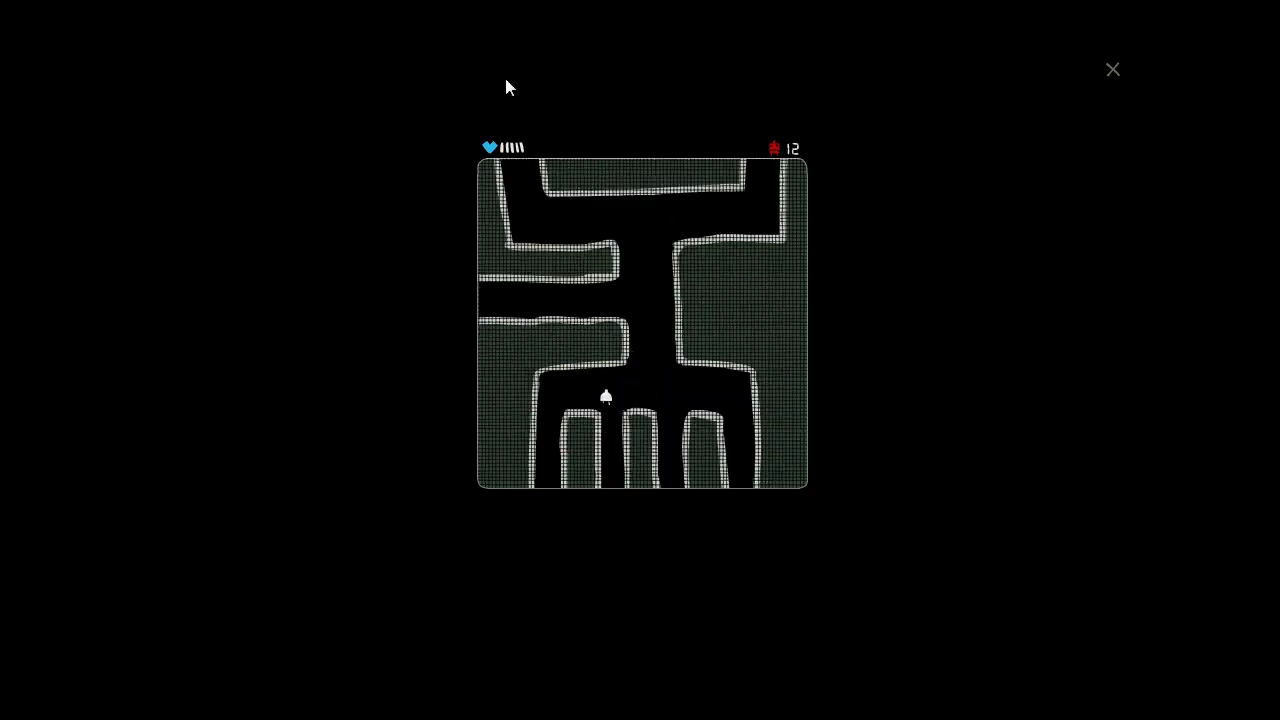
{"action": "key", "text": "Left"}
{"action": "key", "text": "Down"}
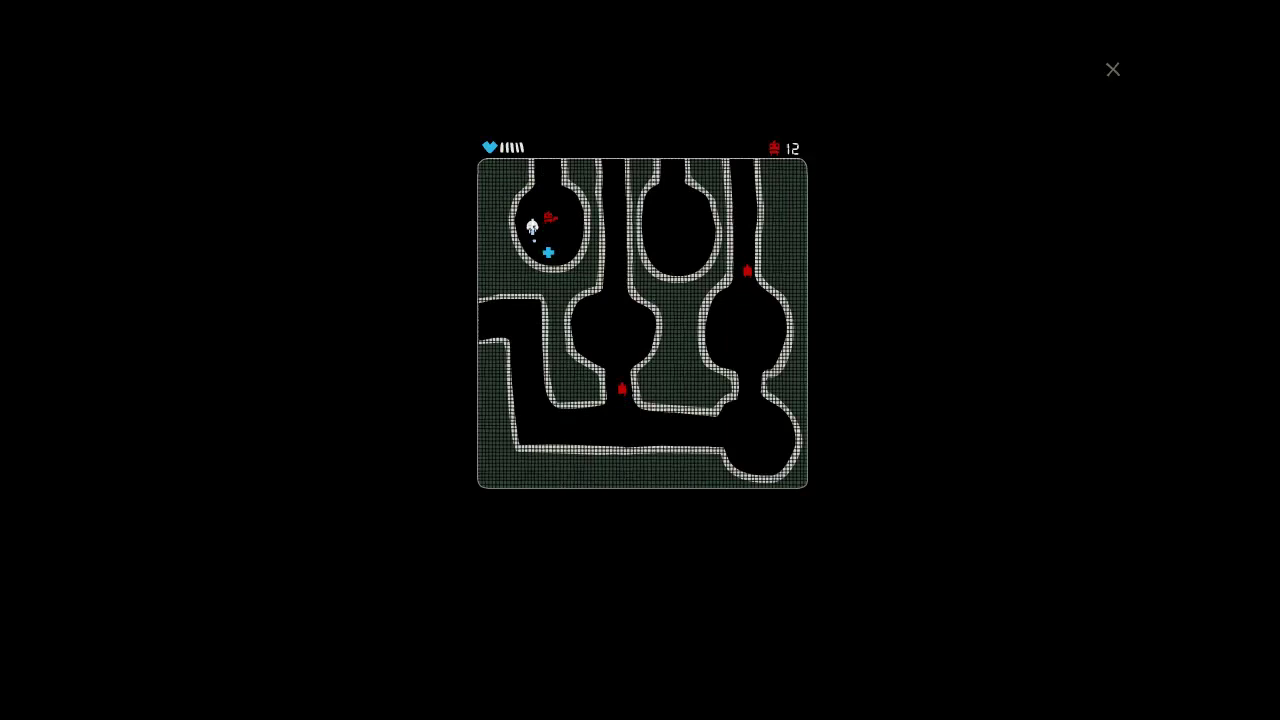
Step: Attack another nearby red enemy, then go up through the top exit
{"action": "key", "text": "Right"}
{"action": "key", "text": "Down"}
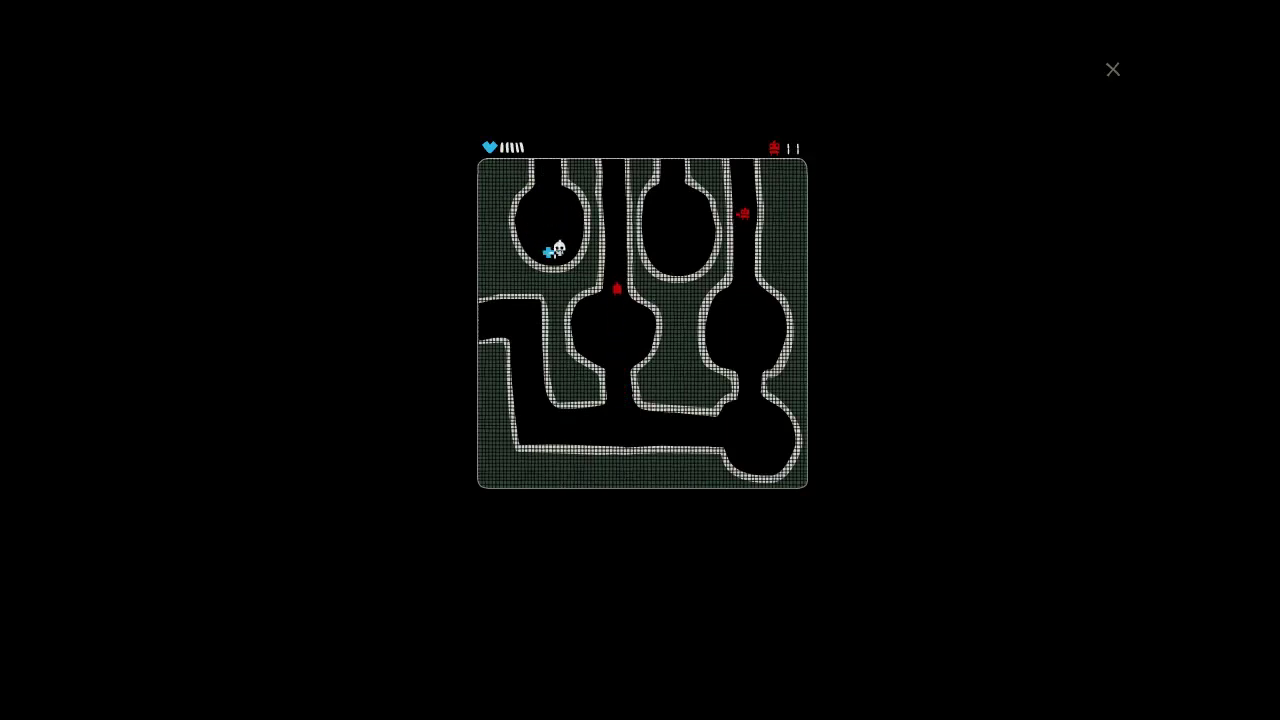
{"action": "key", "text": "Up"}
{"action": "key", "text": "Up"}
{"action": "key", "text": "Right"}
{"action": "key", "text": "Down"}
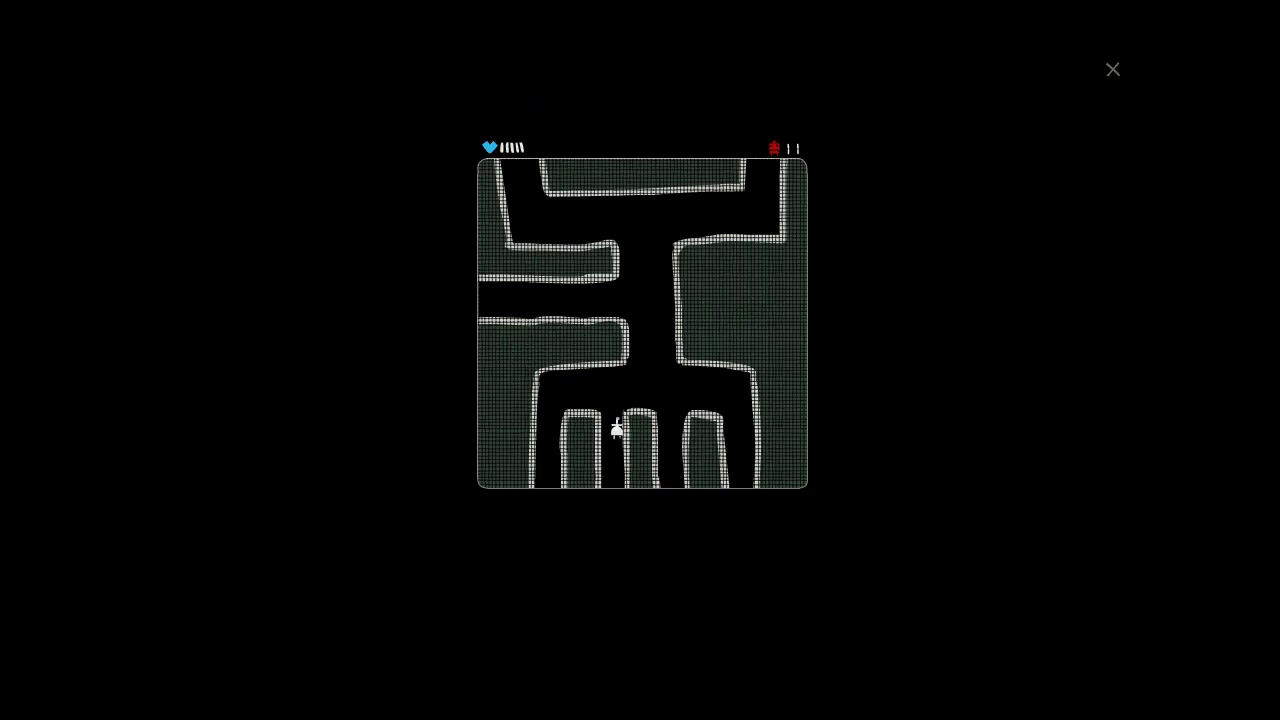
Step: Exit the bottom and attack the red enemy in the right chamber
{"action": "key", "text": "Down"}
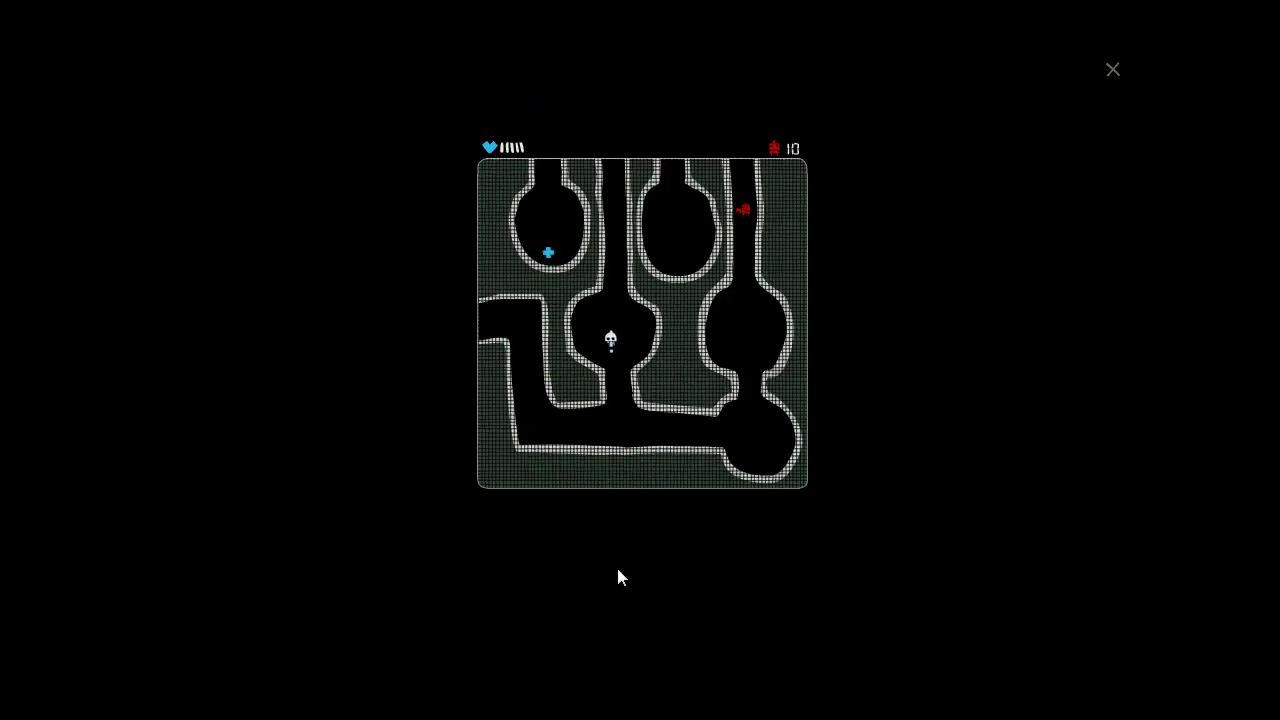
{"action": "key", "text": "Right"}
{"action": "key", "text": "Up"}
{"action": "key", "text": "Up"}
Step: Walk back left along the lower corridor and out the left passage
{"action": "key", "text": "Down"}
{"action": "key", "text": "Left"}
{"action": "key", "text": "Up"}
{"action": "key", "text": "Left"}
{"action": "key", "text": "Left"}
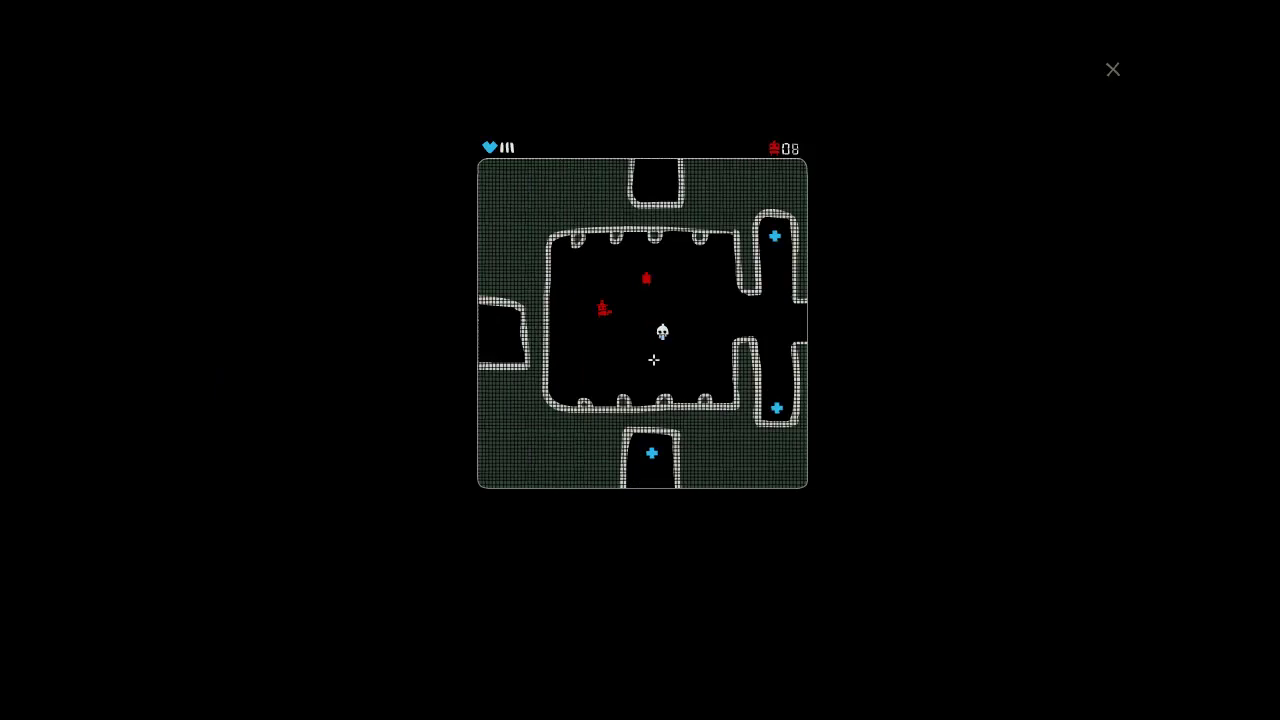
Step: Destroy the remaining red enemies in the large room, bringing the counter to 06
{"action": "key", "text": "Up"}
{"action": "key", "text": "Up"}
{"action": "key", "text": "Right"}
{"action": "key", "text": "Up"}
{"action": "key", "text": "Down"}
{"action": "key", "text": "Right"}
Step: Collect the blue crosses in the right alcove for health, then exit right into the maze
{"action": "key", "text": "Up"}
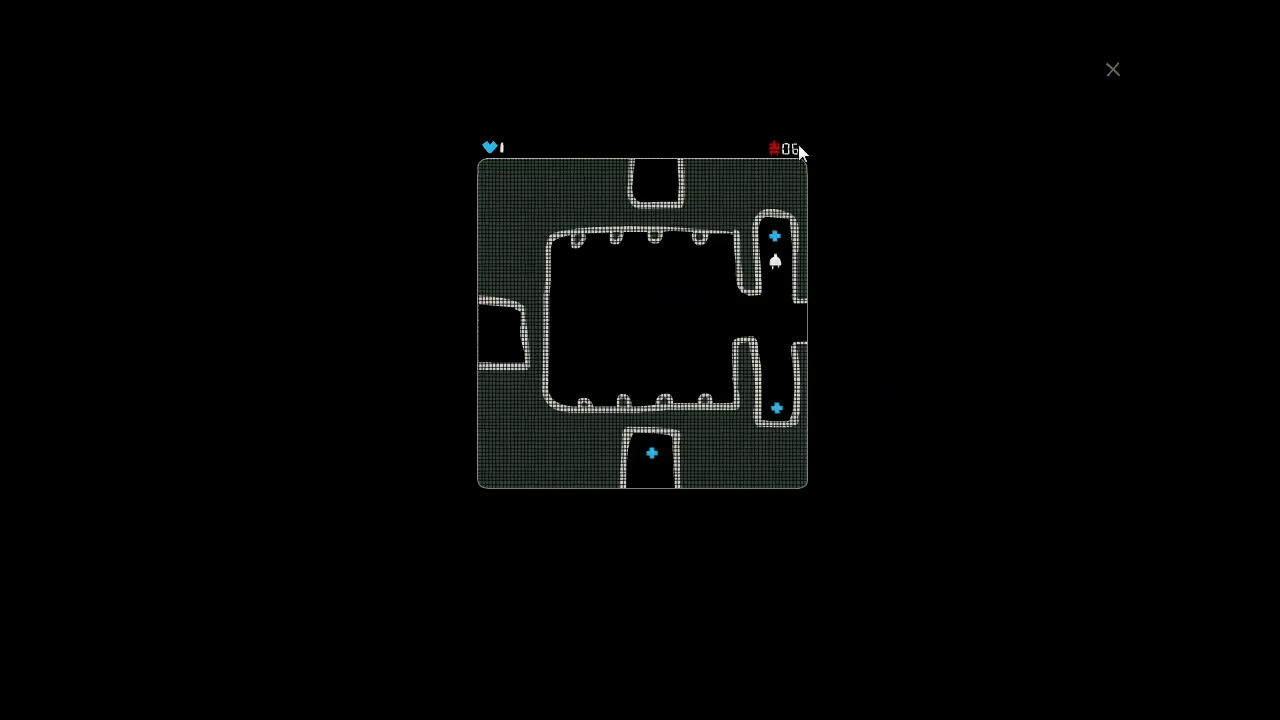
{"action": "key", "text": "Up"}
{"action": "key", "text": "Down"}
{"action": "key", "text": "Up"}
{"action": "key", "text": "Right"}
Step: Steer into the middle chamber, peek into the room above, and return
{"action": "key", "text": "Down"}
{"action": "key", "text": "Right"}
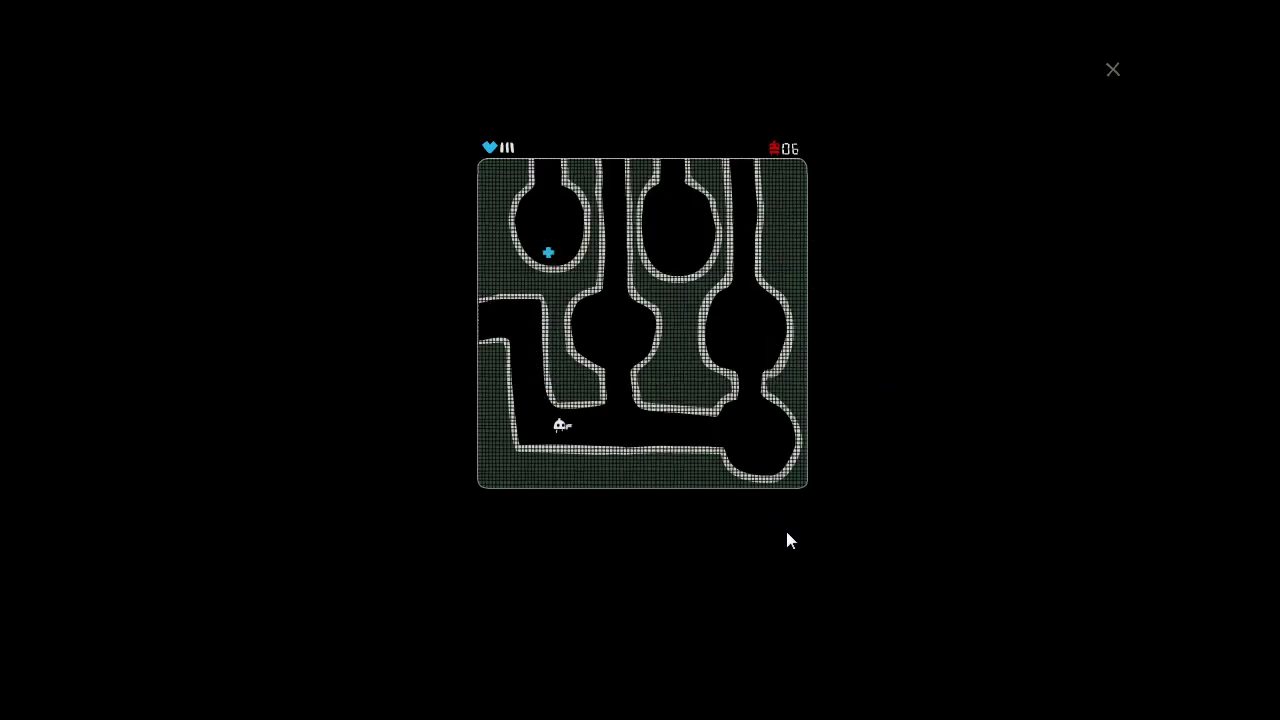
{"action": "key", "text": "Right"}
{"action": "key", "text": "Up"}
{"action": "key", "text": "Up"}
{"action": "key", "text": "Down"}
Step: Leave through the top, drop through a bottom exit, then head back up
{"action": "key", "text": "Up"}
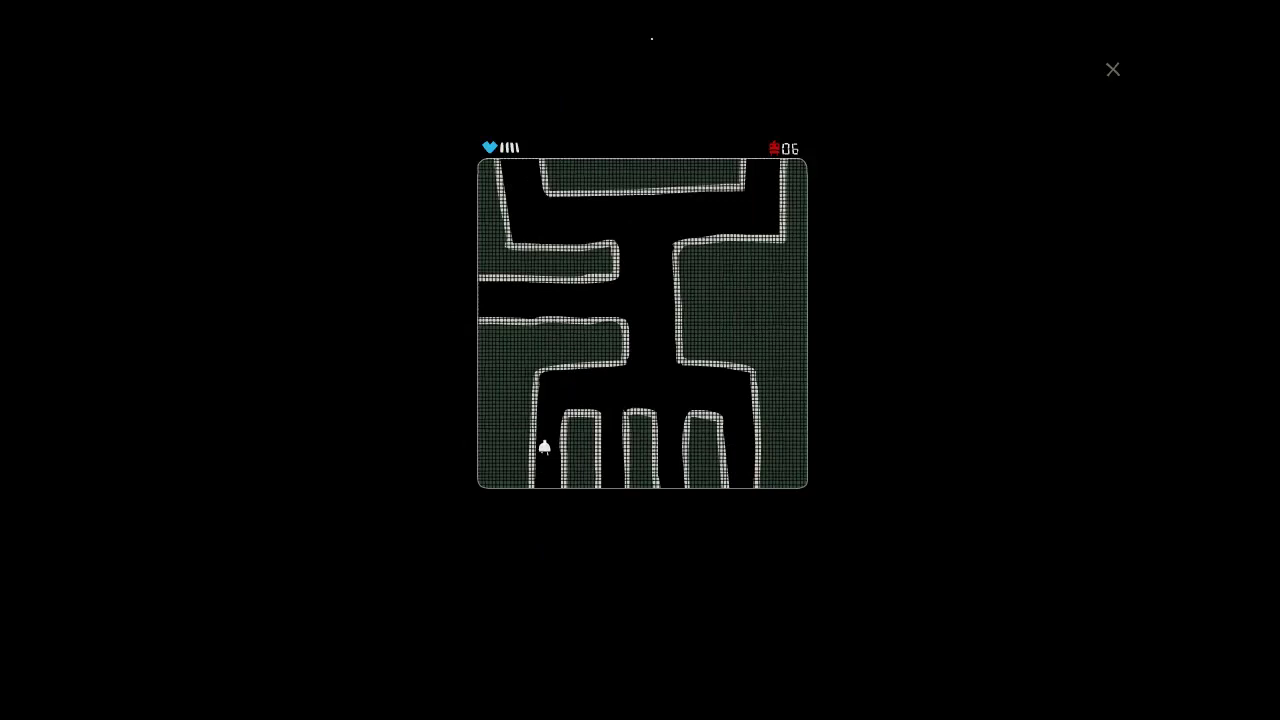
{"action": "key", "text": "Right"}
{"action": "key", "text": "Right"}
{"action": "key", "text": "Down"}
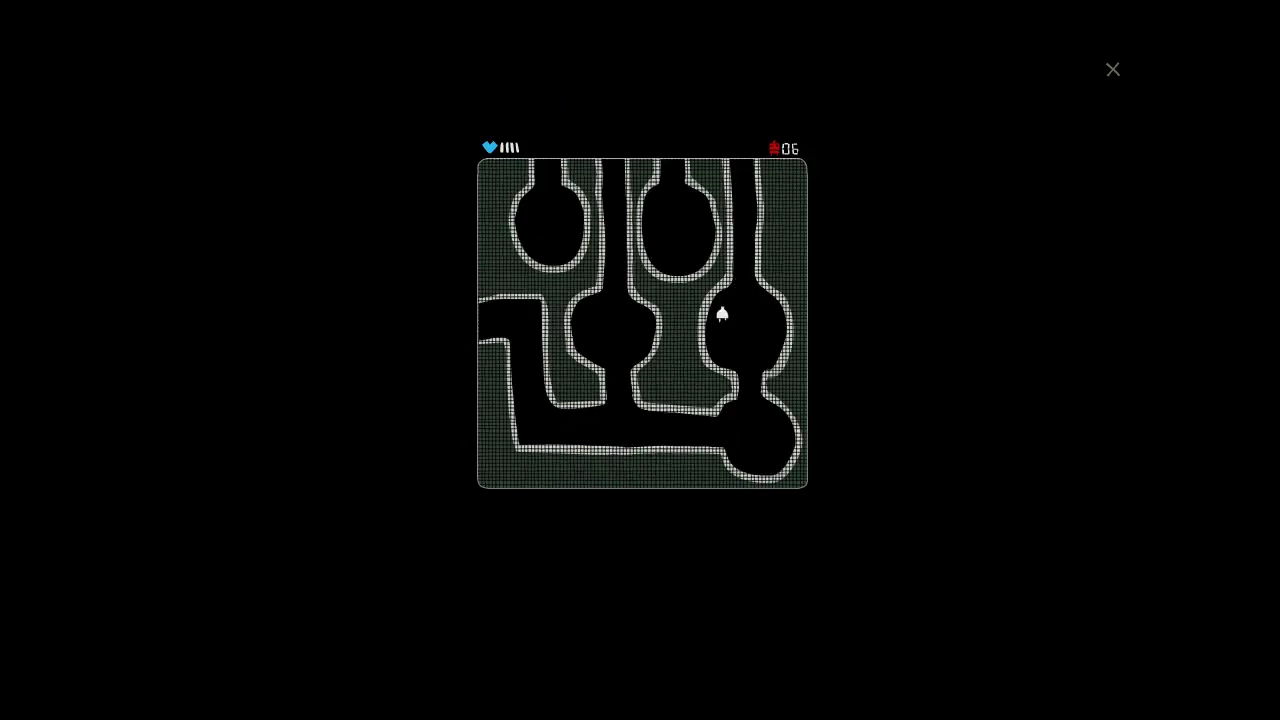
{"action": "key", "text": "Up"}
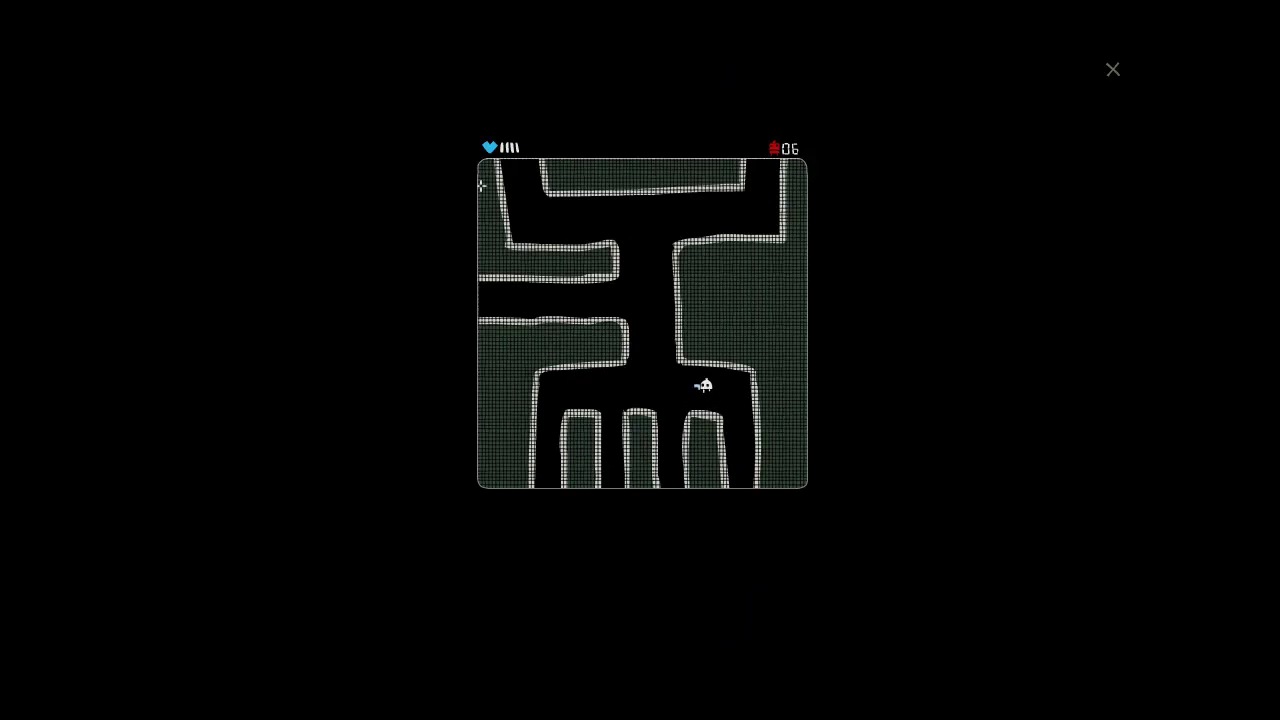
Step: Explore the room off the left side passage, then head up the central corridor
{"action": "key", "text": "Up"}
{"action": "key", "text": "Left"}
{"action": "key", "text": "Left"}
{"action": "key", "text": "Right"}
{"action": "key", "text": "Right"}
{"action": "key", "text": "Up"}
Step: Try the top exit, then go down into a new room and along its right corridor
{"action": "key", "text": "Up"}
{"action": "key", "text": "Down"}
{"action": "key", "text": "Down"}
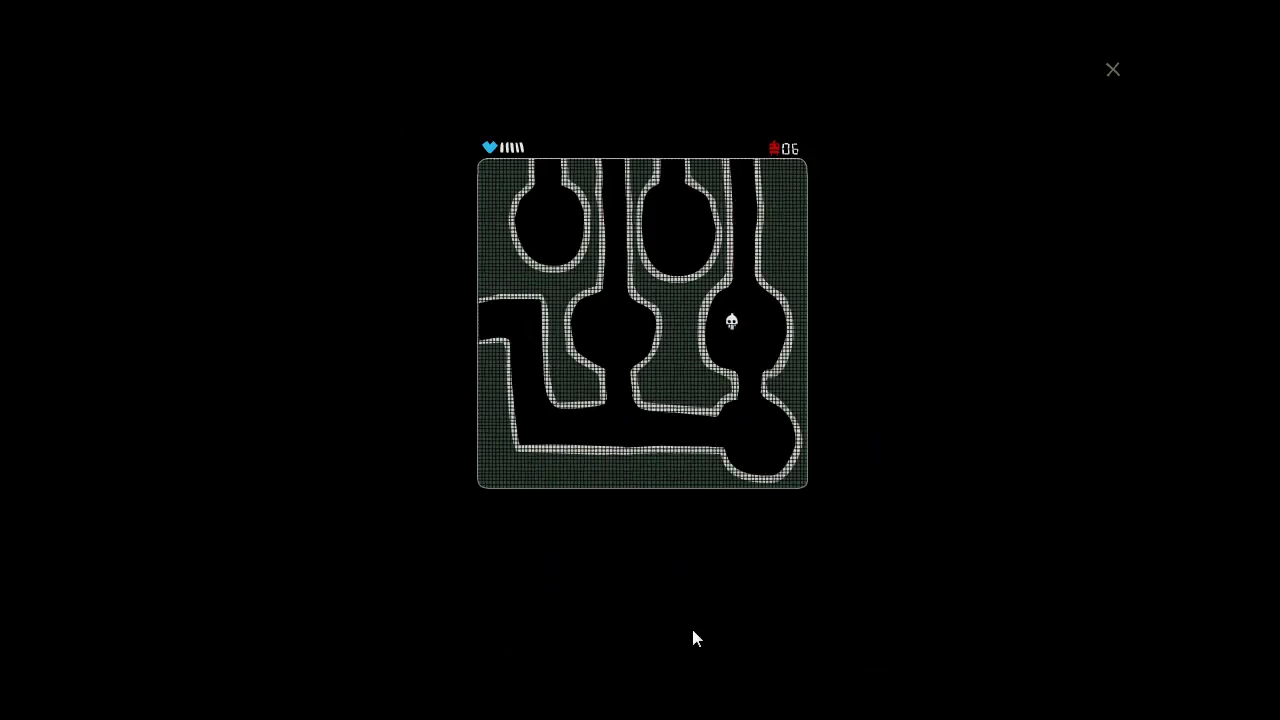
{"action": "key", "text": "Down"}
{"action": "key", "text": "Left"}
Step: Visit the room to the left, come back, and exit the top of the right corridor
{"action": "key", "text": "Left"}
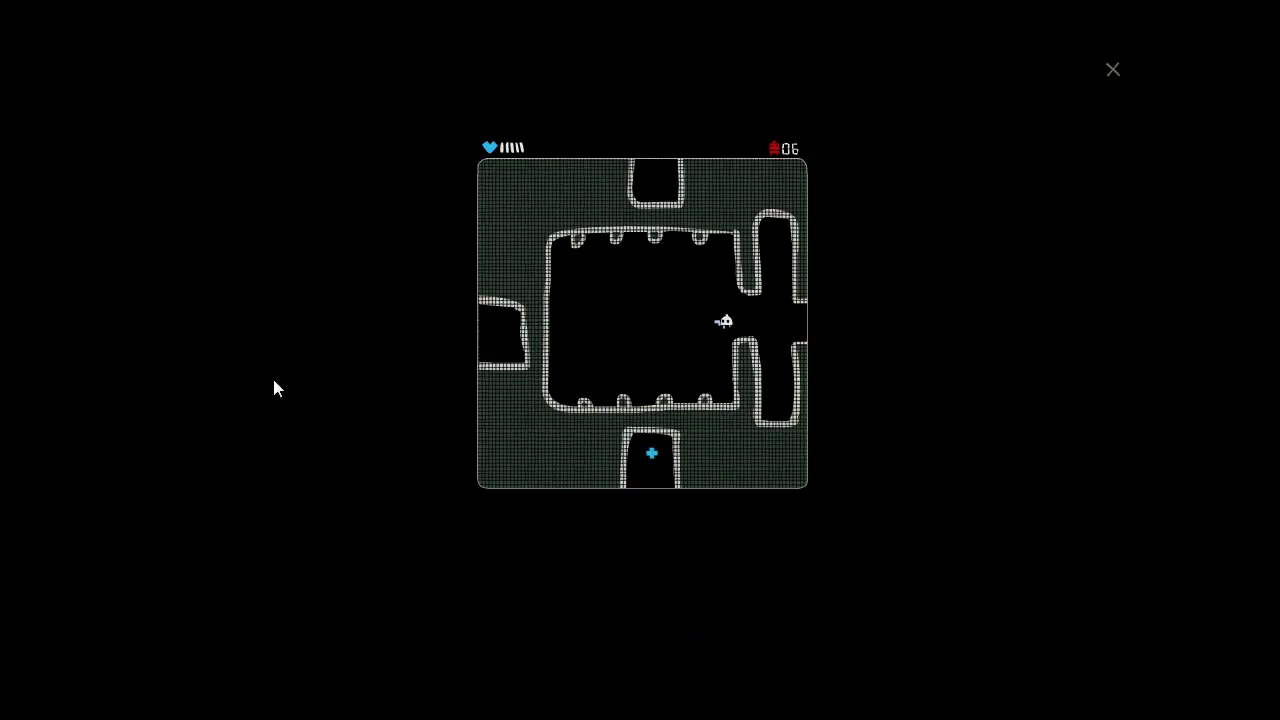
{"action": "key", "text": "Right"}
{"action": "key", "text": "Right"}
{"action": "key", "text": "Down"}
{"action": "key", "text": "Down"}
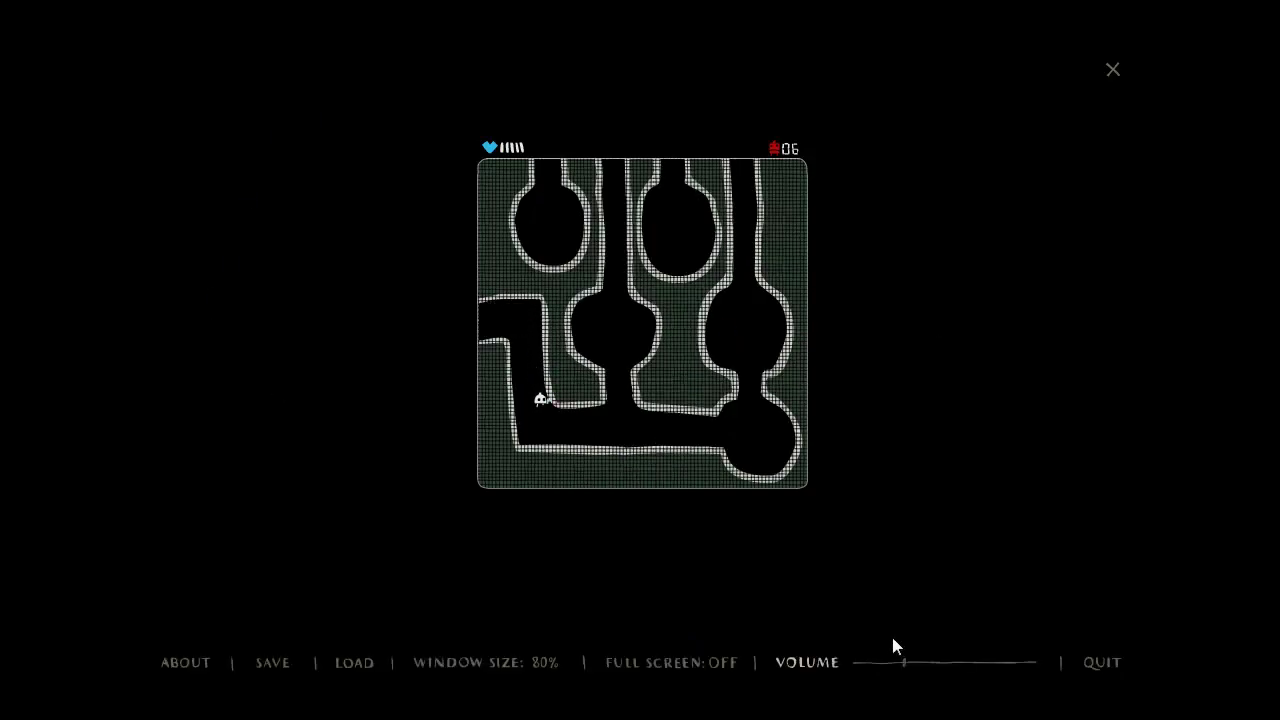
{"action": "key", "text": "Right"}
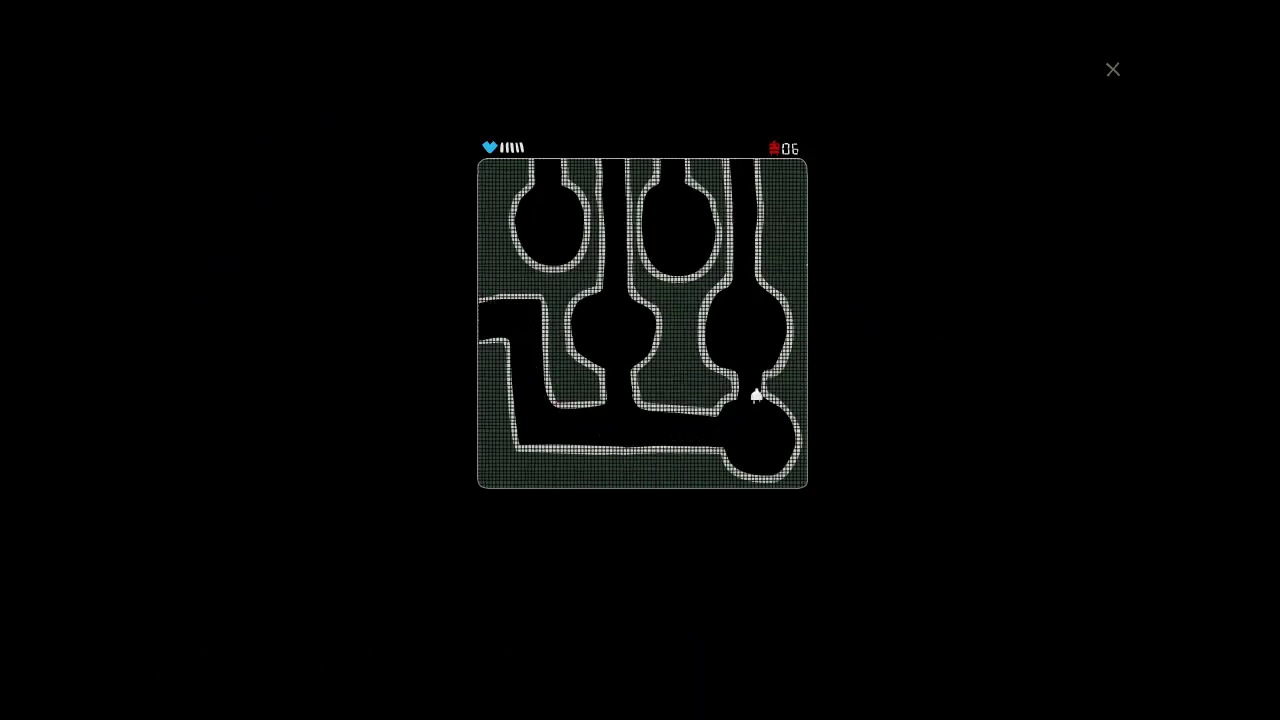
{"action": "key", "text": "Up"}
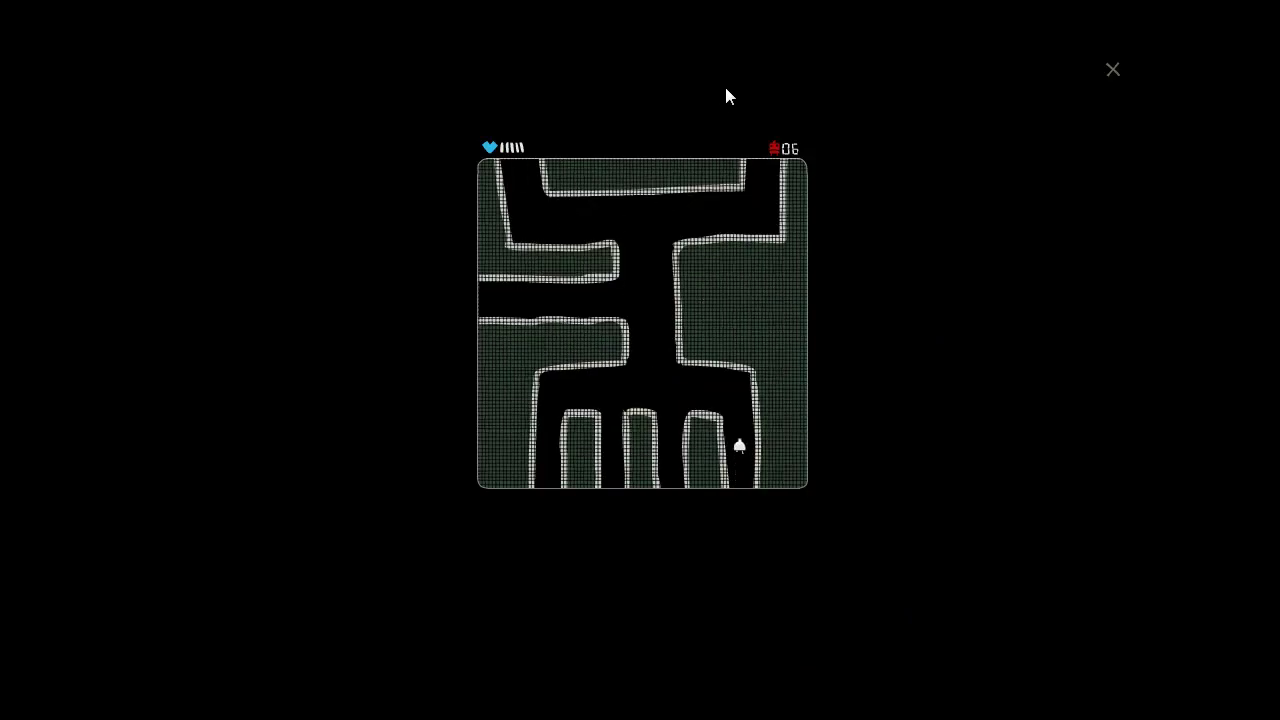
Step: Cross to the central corridor, test the left and right edges, and pass through two exits
{"action": "key", "text": "Up"}
{"action": "key", "text": "Left"}
{"action": "key", "text": "Left"}
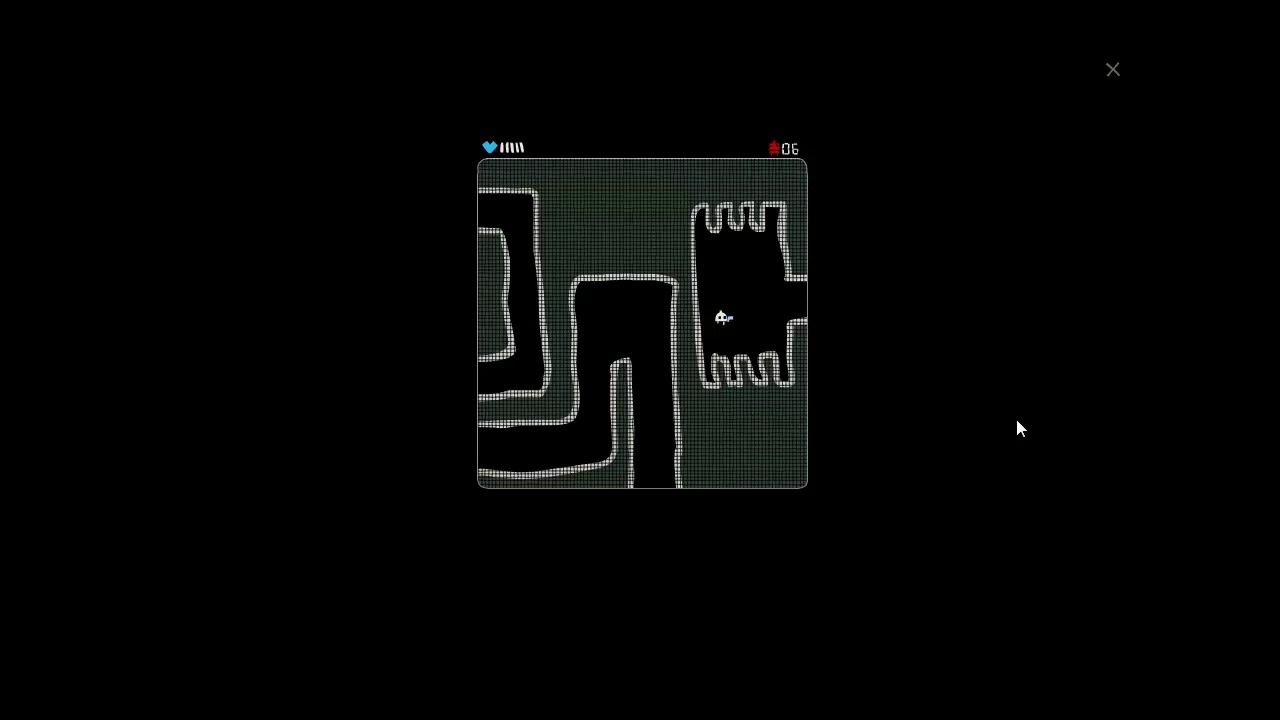
{"action": "key", "text": "Right"}
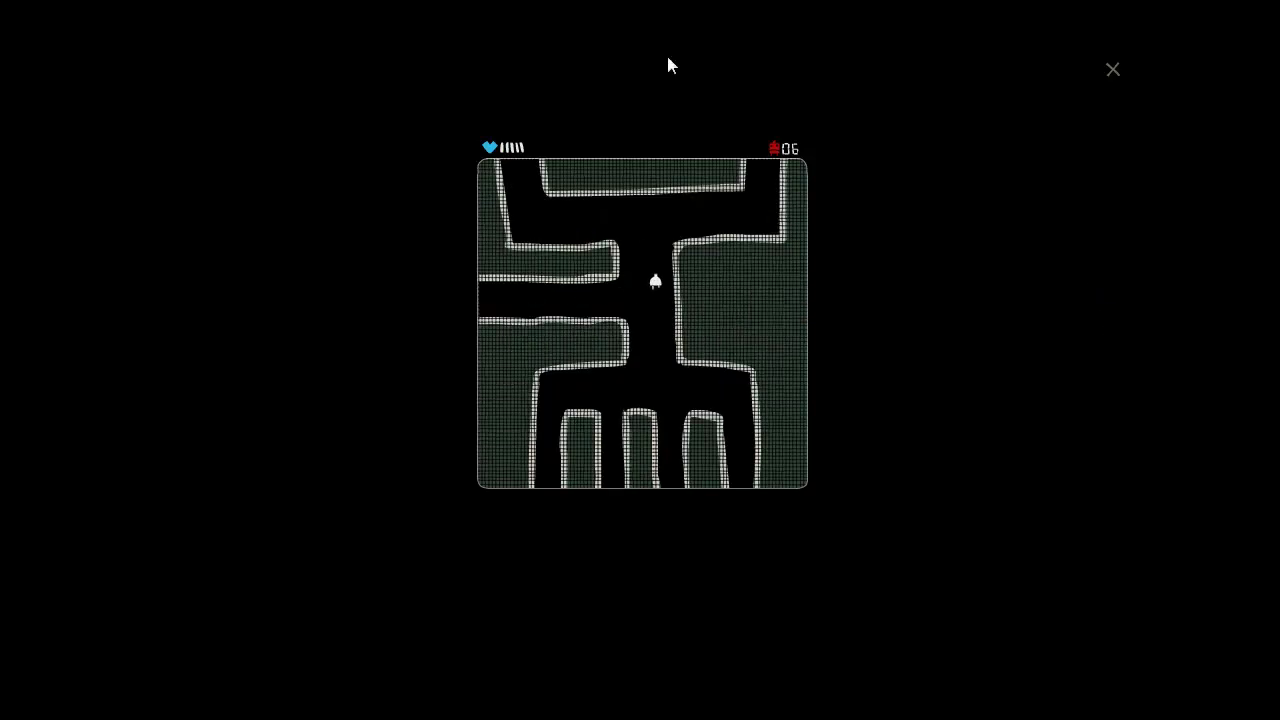
{"action": "key", "text": "Left"}
{"action": "key", "text": "Up"}
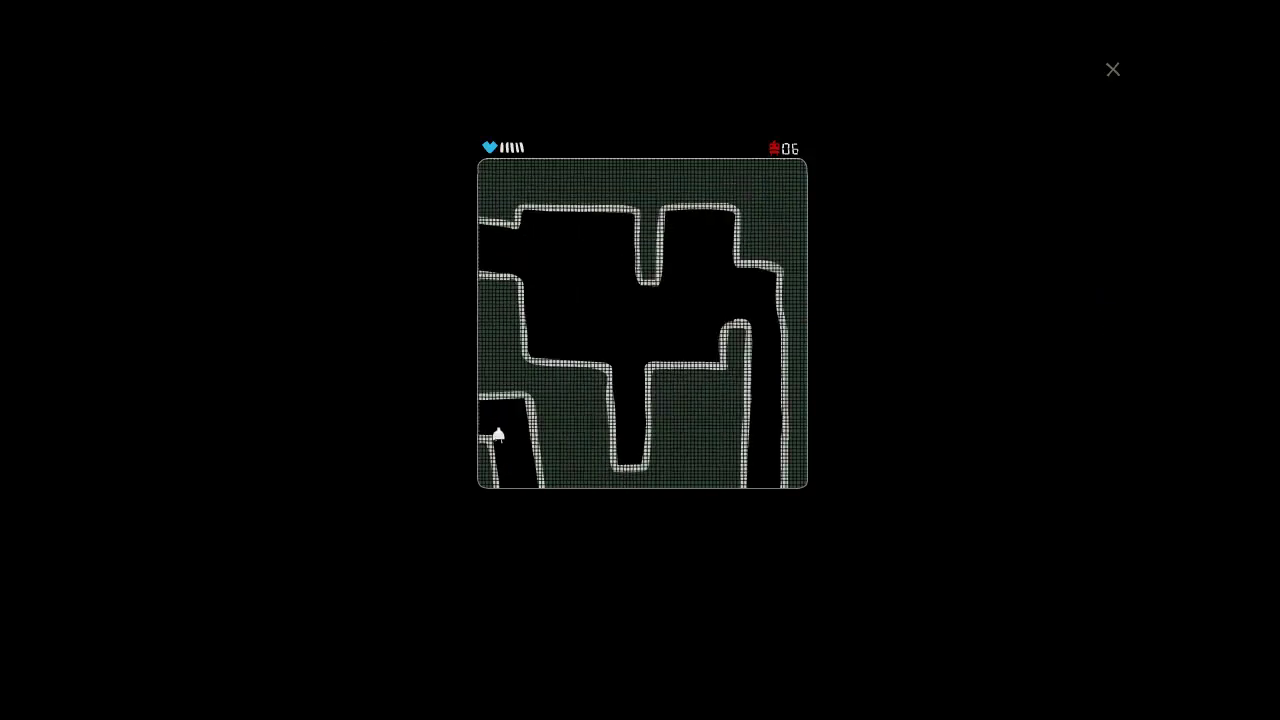
{"action": "key", "text": "Left"}
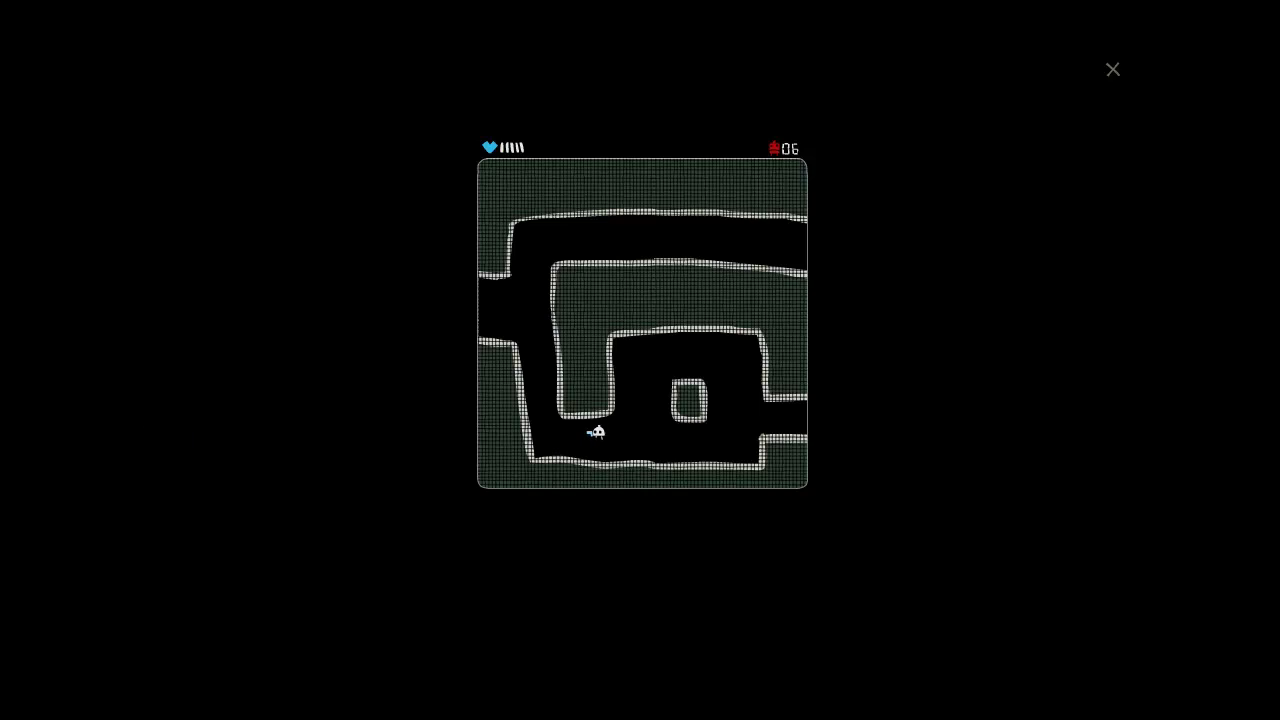
Step: Move the creature left, up along the corridor, and out the room's left side
{"action": "key", "text": "Left"}
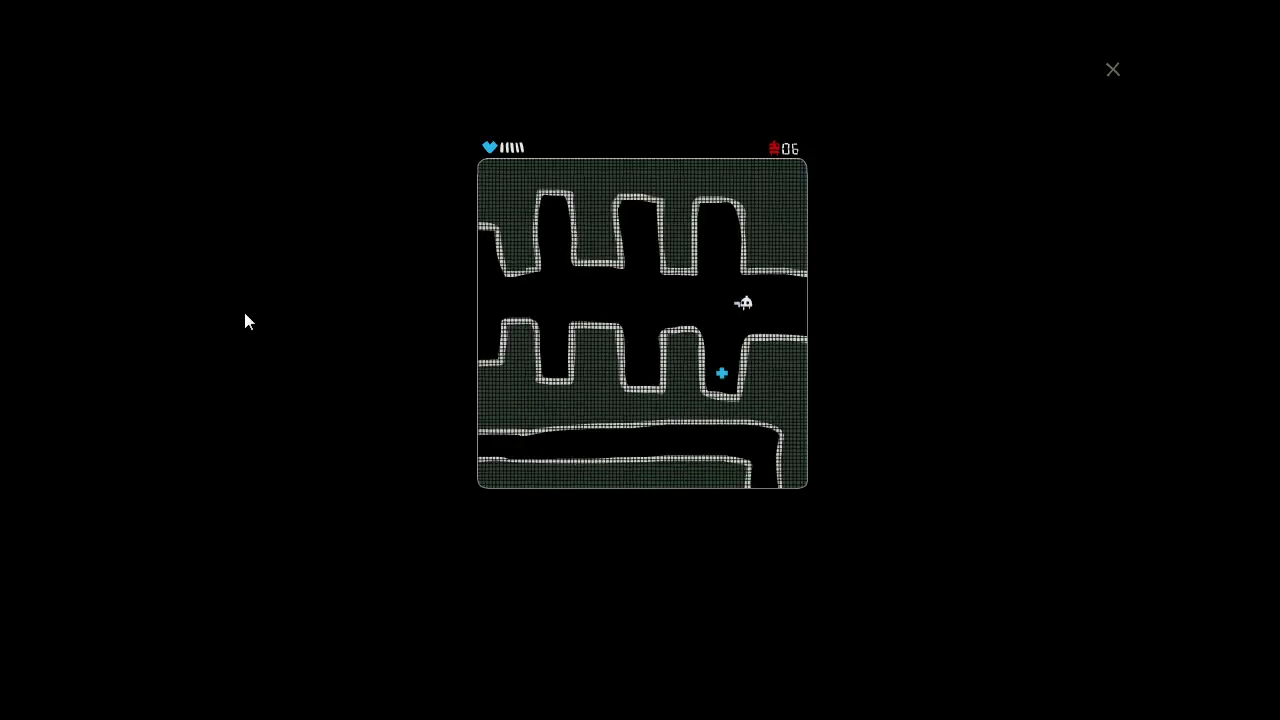
{"action": "key", "text": "Down"}
{"action": "key", "text": "Up"}
{"action": "key", "text": "Left"}
{"action": "key", "text": "Down"}
Step: Drag the creature left, down, up and right through several maze rooms
{"action": "mouse_move", "coordinate": [501, 565]}
{"action": "left_mouse_down"}
{"action": "mouse_move", "coordinate": [312, 409]}
{"action": "mouse_move", "coordinate": [375, 233]}
{"action": "mouse_move", "coordinate": [307, 243]}
{"action": "mouse_move", "coordinate": [283, 320]}
{"action": "mouse_move", "coordinate": [431, 497]}
{"action": "mouse_move", "coordinate": [731, 520]}
{"action": "mouse_move", "coordinate": [943, 371]}
{"action": "mouse_move", "coordinate": [846, 394]}
{"action": "mouse_move", "coordinate": [809, 520]}
{"action": "mouse_move", "coordinate": [567, 640]}
{"action": "mouse_move", "coordinate": [567, 660]}
{"action": "left_mouse_up"}
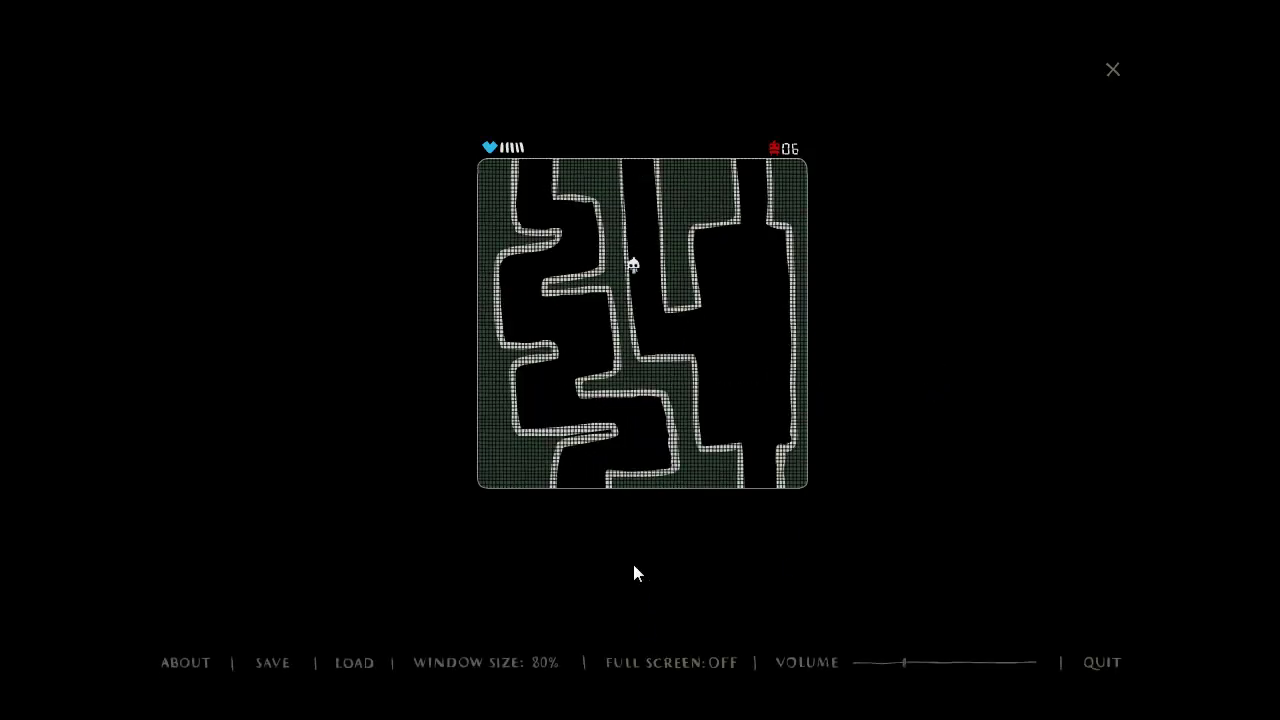
{"action": "left_click_drag", "start_coordinate": [634, 572], "coordinate": [768, 570]}
{"action": "mouse_move", "coordinate": [940, 463]}
{"action": "left_mouse_down"}
{"action": "mouse_move", "coordinate": [777, 534]}
{"action": "mouse_move", "coordinate": [764, 567]}
{"action": "left_mouse_up"}
{"action": "left_click_drag", "start_coordinate": [1022, 360], "coordinate": [736, 192]}
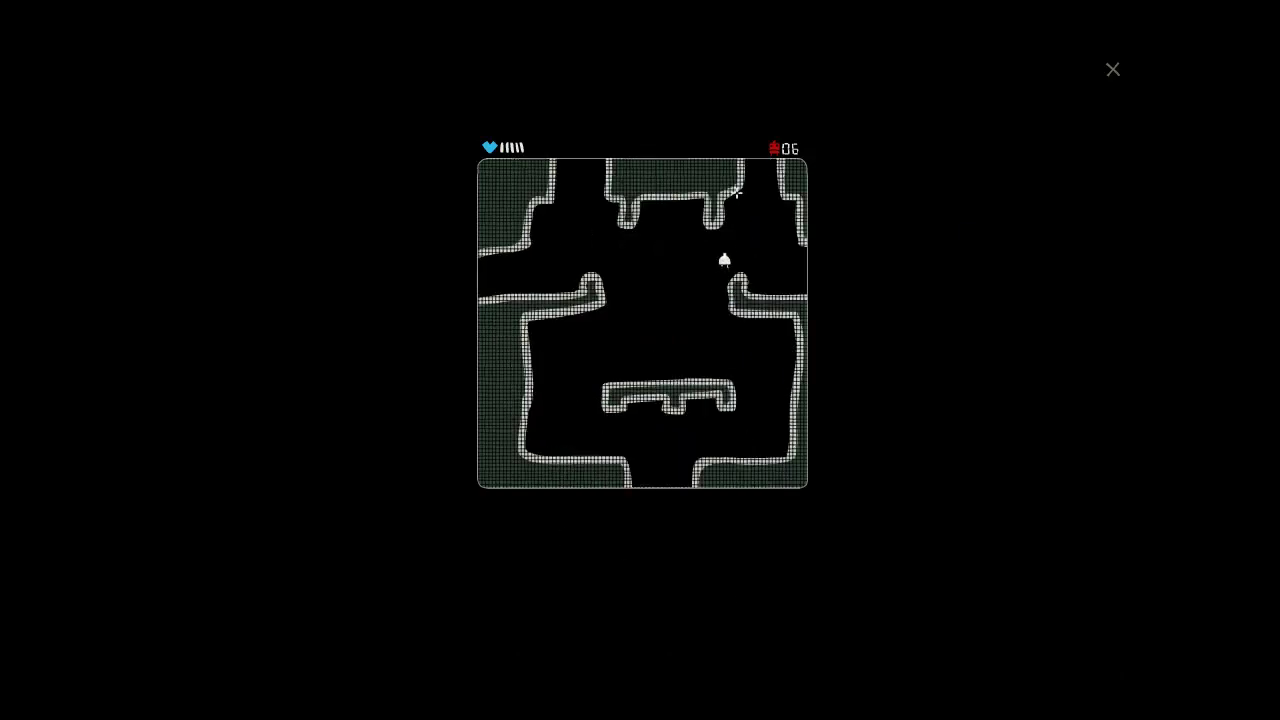
{"action": "mouse_move", "coordinate": [885, 325]}
{"action": "left_mouse_down"}
{"action": "mouse_move", "coordinate": [889, 286]}
{"action": "mouse_move", "coordinate": [934, 314]}
{"action": "mouse_move", "coordinate": [938, 355]}
{"action": "mouse_move", "coordinate": [1108, 385]}
{"action": "mouse_move", "coordinate": [1043, 420]}
{"action": "mouse_move", "coordinate": [408, 337]}
{"action": "mouse_move", "coordinate": [338, 382]}
{"action": "mouse_move", "coordinate": [362, 610]}
{"action": "mouse_move", "coordinate": [186, 534]}
{"action": "mouse_move", "coordinate": [383, 508]}
{"action": "mouse_move", "coordinate": [477, 650]}
{"action": "mouse_move", "coordinate": [571, 646]}
{"action": "mouse_move", "coordinate": [623, 354]}
{"action": "mouse_move", "coordinate": [726, 203]}
{"action": "mouse_move", "coordinate": [740, 248]}
{"action": "left_mouse_up"}
{"action": "mouse_move", "coordinate": [845, 270]}
{"action": "left_mouse_down"}
{"action": "mouse_move", "coordinate": [750, 420]}
{"action": "mouse_move", "coordinate": [688, 487]}
{"action": "left_mouse_up"}
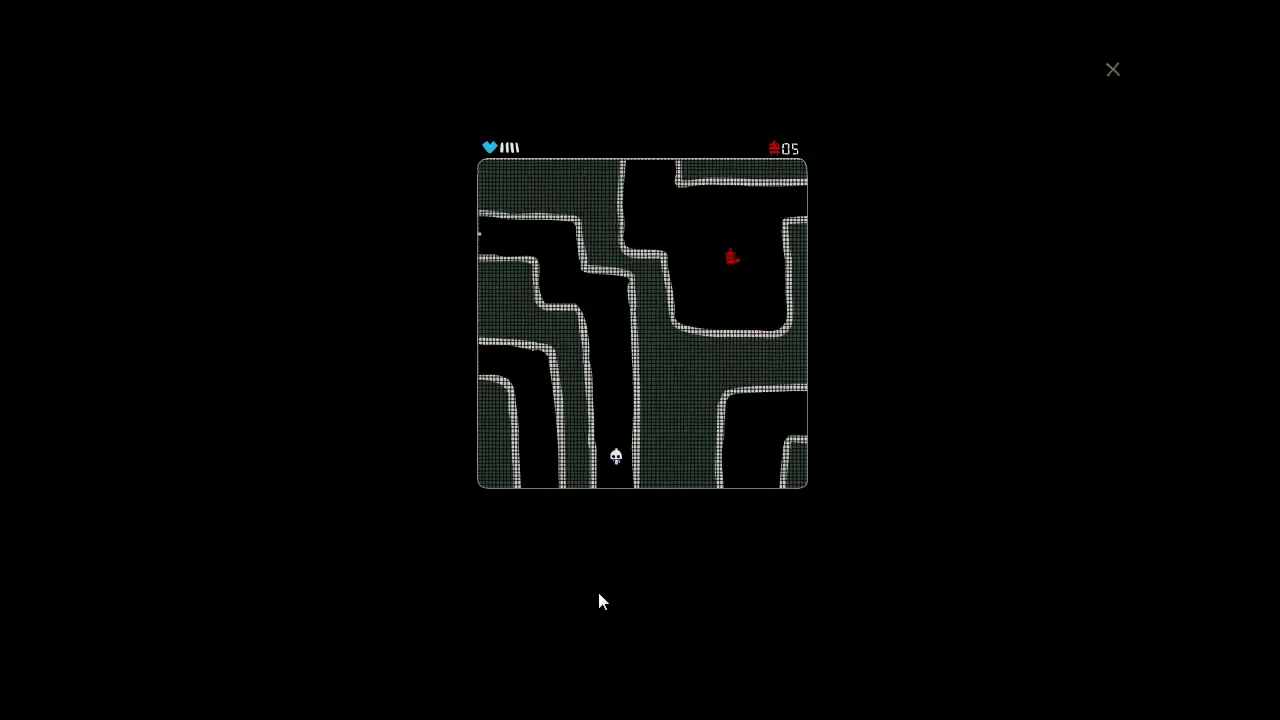
{"action": "left_click_drag", "start_coordinate": [600, 600], "coordinate": [610, 107]}
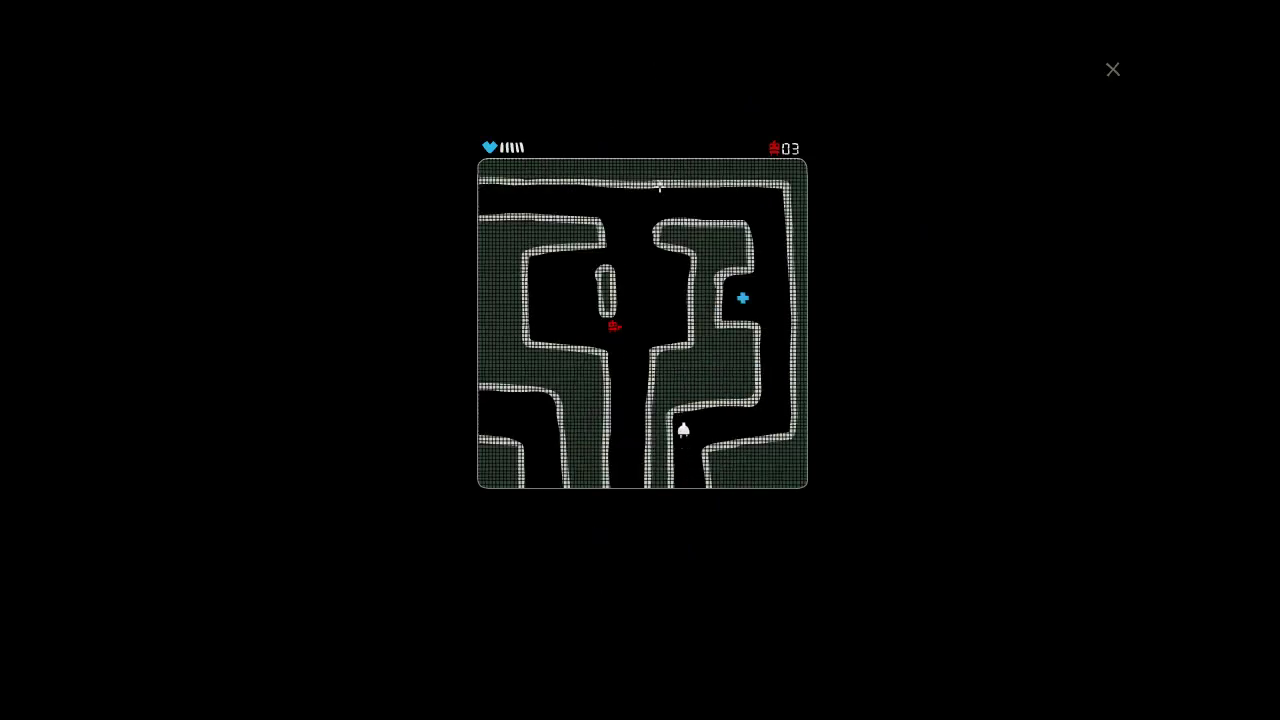
Step: Shoot the red enemy near the top, then move through the top exit into another room
{"action": "left_click", "coordinate": [650, 240]}
{"action": "mouse_move", "coordinate": [654, 249]}
{"action": "left_mouse_down"}
{"action": "mouse_move", "coordinate": [345, 237]}
{"action": "mouse_move", "coordinate": [723, 294]}
{"action": "left_mouse_up"}
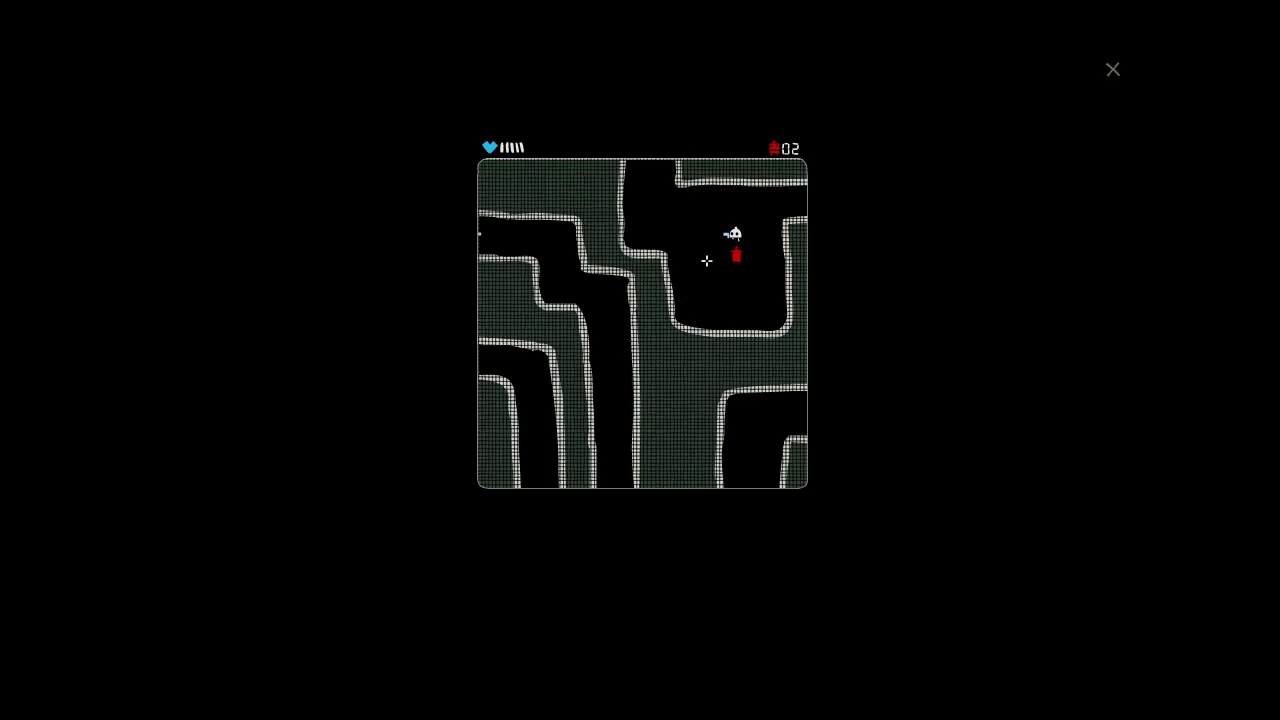
{"action": "mouse_move", "coordinate": [743, 248]}
{"action": "left_mouse_down"}
{"action": "mouse_move", "coordinate": [603, 191]}
{"action": "mouse_move", "coordinate": [572, 134]}
{"action": "mouse_move", "coordinate": [650, 101]}
{"action": "left_mouse_up"}
{"action": "mouse_move", "coordinate": [797, 354]}
{"action": "left_mouse_down"}
{"action": "mouse_move", "coordinate": [643, 423]}
{"action": "mouse_move", "coordinate": [824, 203]}
{"action": "mouse_move", "coordinate": [789, 320]}
{"action": "mouse_move", "coordinate": [709, 343]}
{"action": "mouse_move", "coordinate": [618, 442]}
{"action": "mouse_move", "coordinate": [609, 543]}
{"action": "mouse_move", "coordinate": [530, 576]}
{"action": "left_mouse_up"}
Step: Drag the creature up, along the corridor, down, and out the left exit
{"action": "mouse_move", "coordinate": [409, 216]}
{"action": "left_mouse_down"}
{"action": "mouse_move", "coordinate": [397, 247]}
{"action": "mouse_move", "coordinate": [449, 224]}
{"action": "mouse_move", "coordinate": [420, 168]}
{"action": "mouse_move", "coordinate": [628, 41]}
{"action": "mouse_move", "coordinate": [572, 44]}
{"action": "left_mouse_up"}
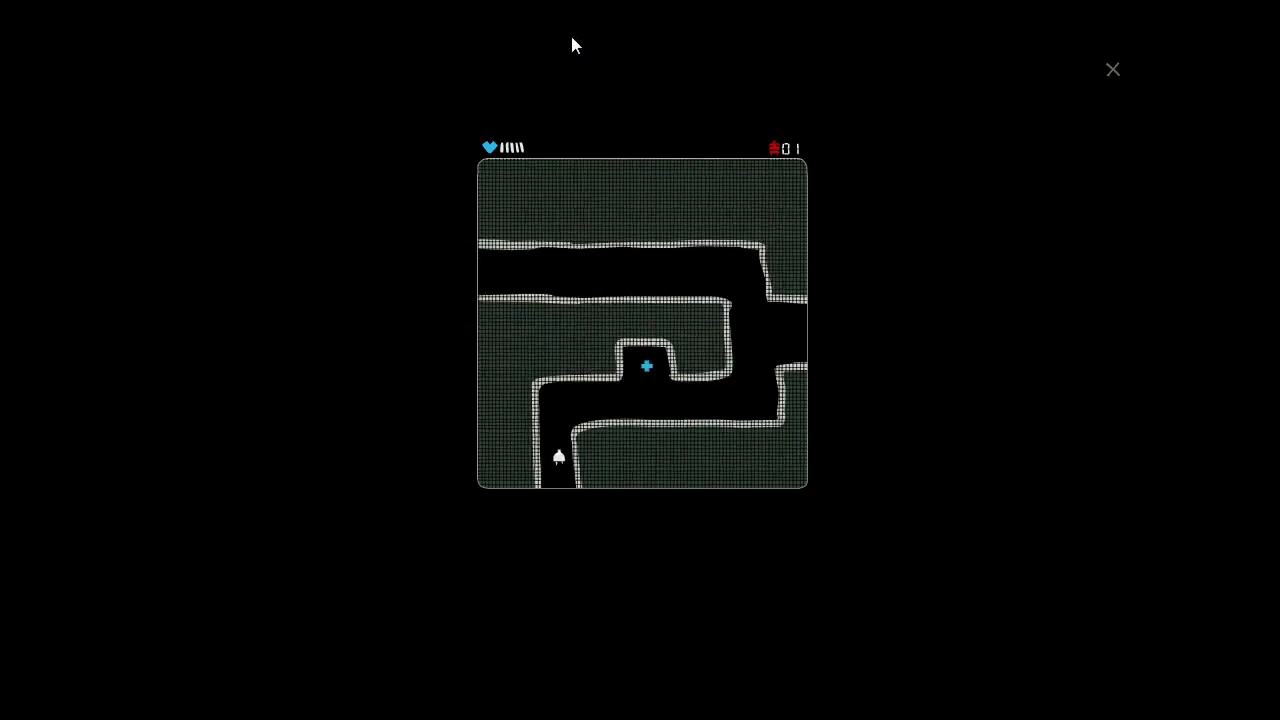
{"action": "mouse_move", "coordinate": [934, 267]}
{"action": "left_mouse_down"}
{"action": "mouse_move", "coordinate": [960, 334]}
{"action": "mouse_move", "coordinate": [917, 217]}
{"action": "mouse_move", "coordinate": [963, 346]}
{"action": "mouse_move", "coordinate": [335, 326]}
{"action": "mouse_move", "coordinate": [363, 123]}
{"action": "mouse_move", "coordinate": [171, 259]}
{"action": "left_mouse_up"}
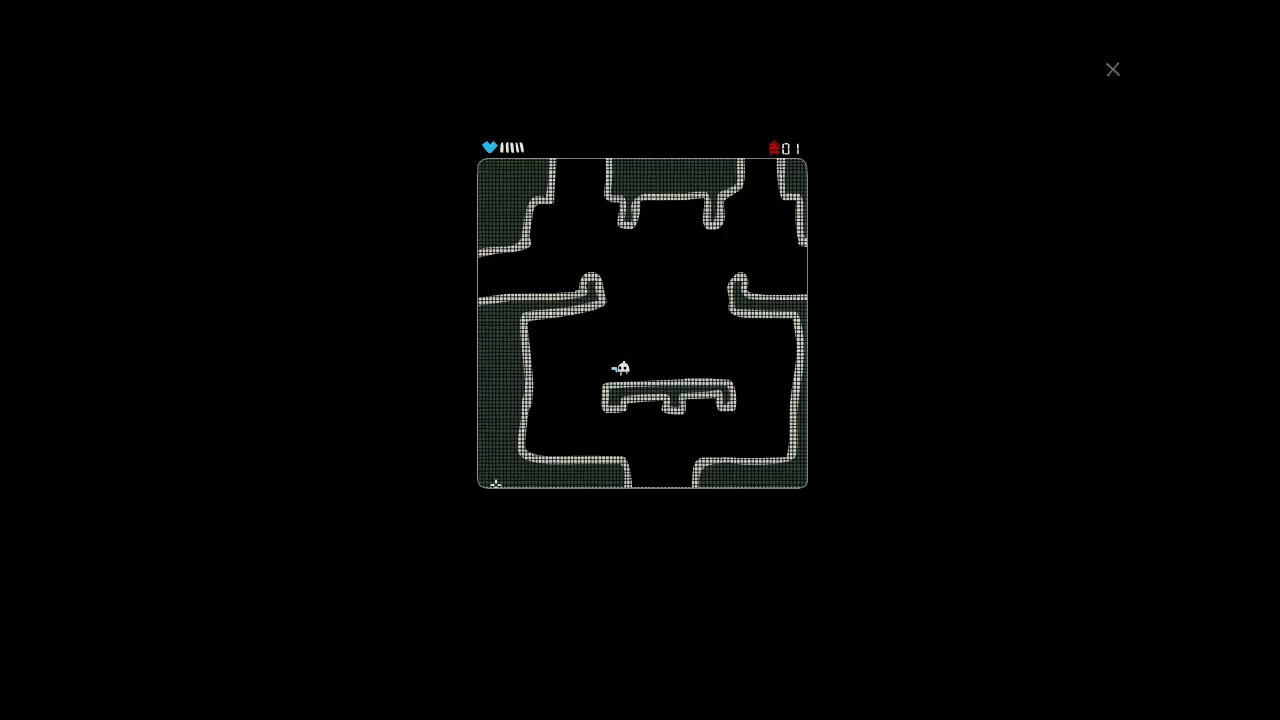
{"action": "left_click_drag", "start_coordinate": [898, 541], "coordinate": [642, 618]}
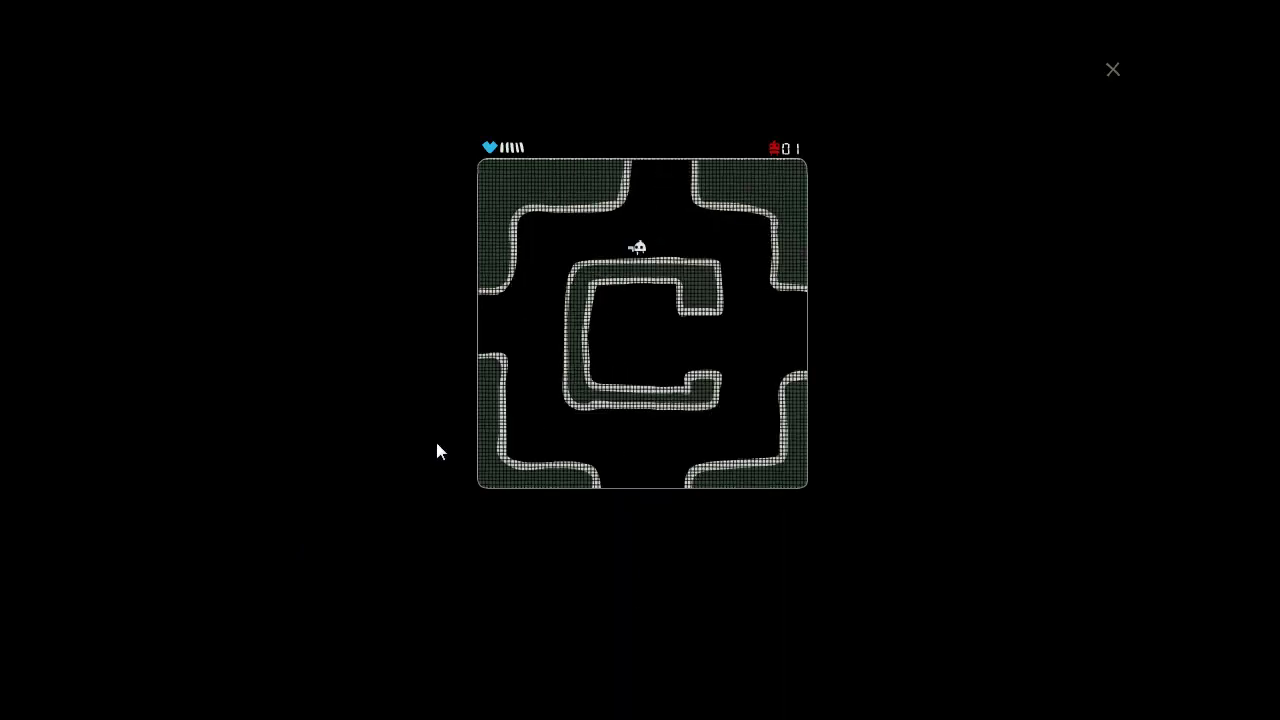
{"action": "left_click_drag", "start_coordinate": [370, 377], "coordinate": [248, 324]}
Step: Move with the arrow keys right, down, and up through adjoining maze rooms
{"action": "key", "text": "Down"}
{"action": "key", "text": "Right"}
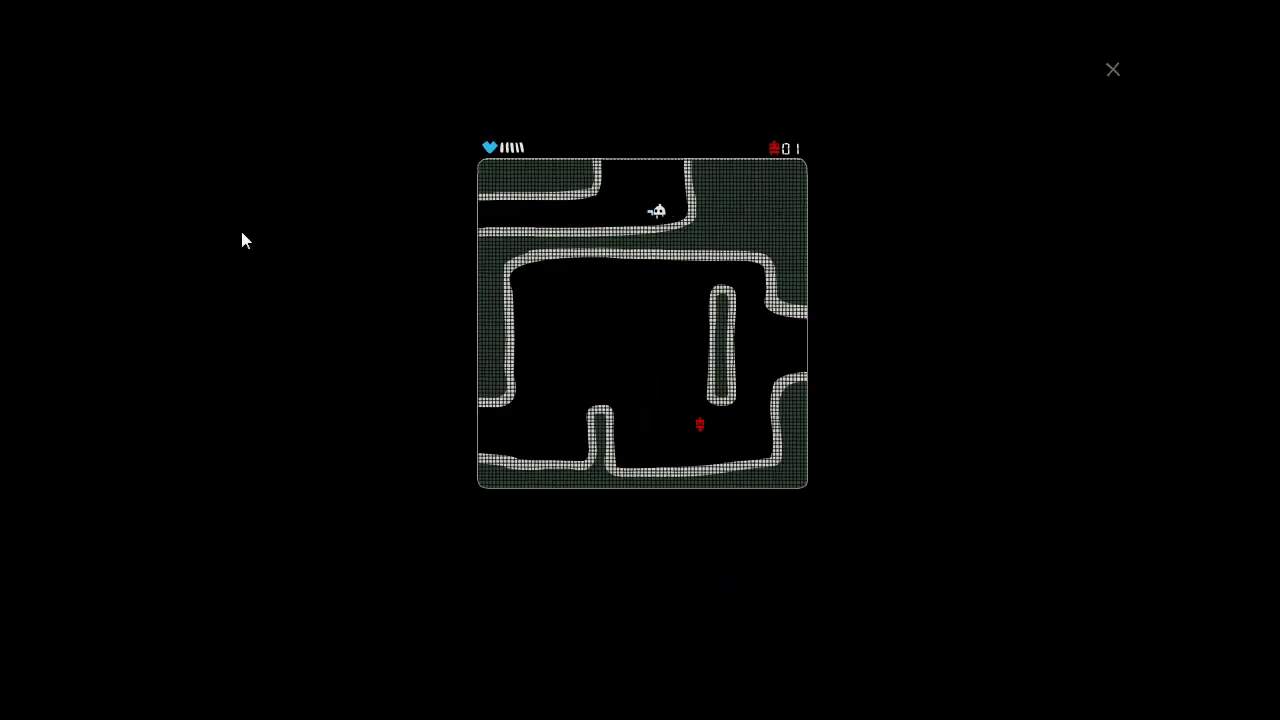
{"action": "key", "text": "Left"}
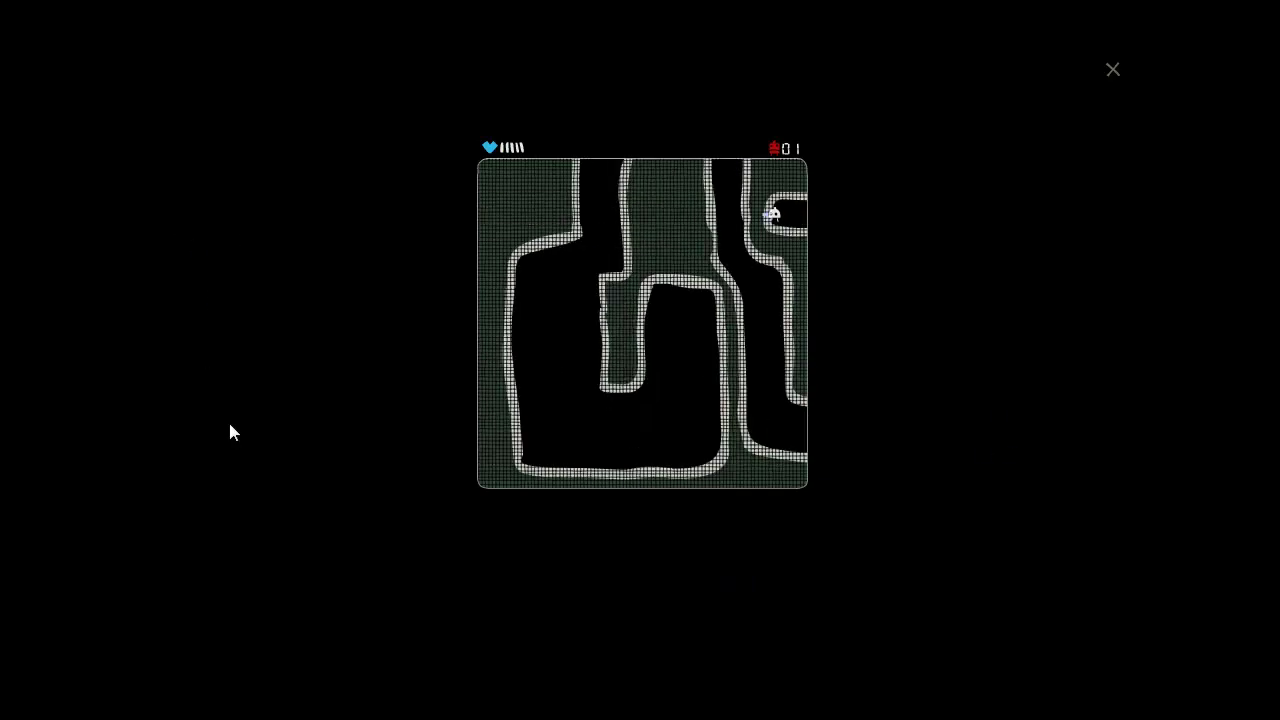
{"action": "key", "text": "Right"}
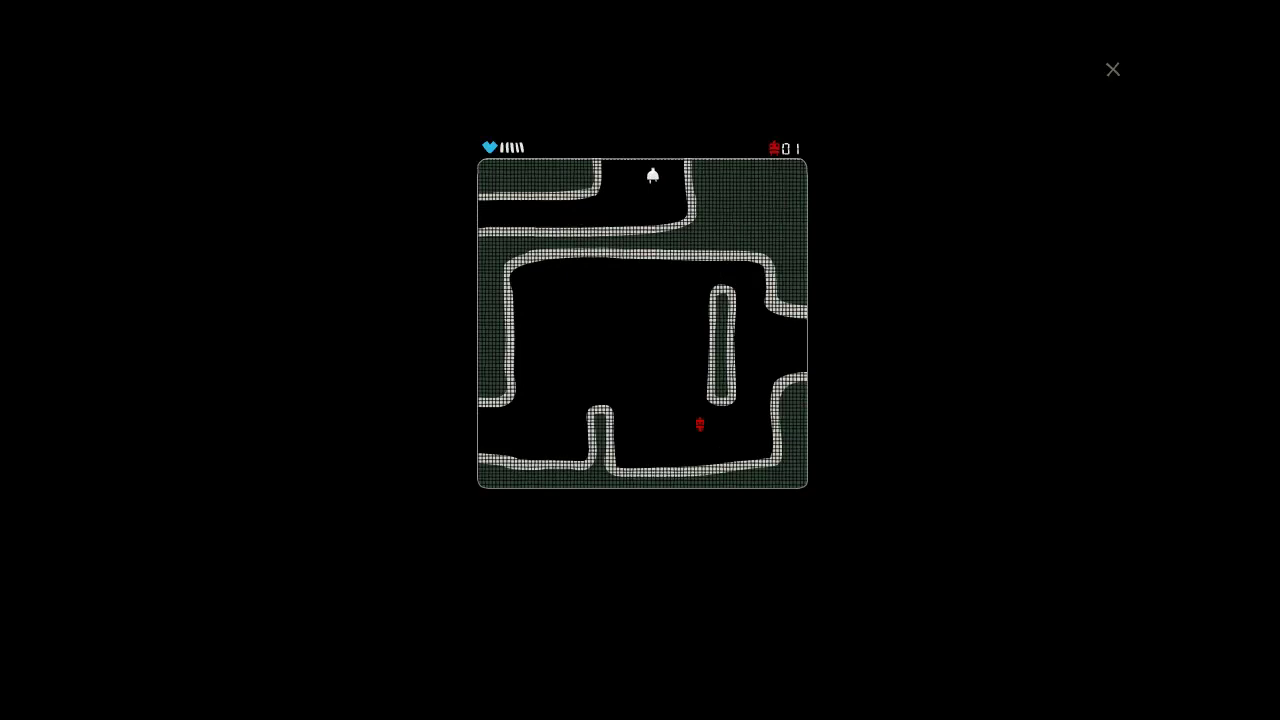
{"action": "key", "text": "Up"}
{"action": "key", "text": "Right"}
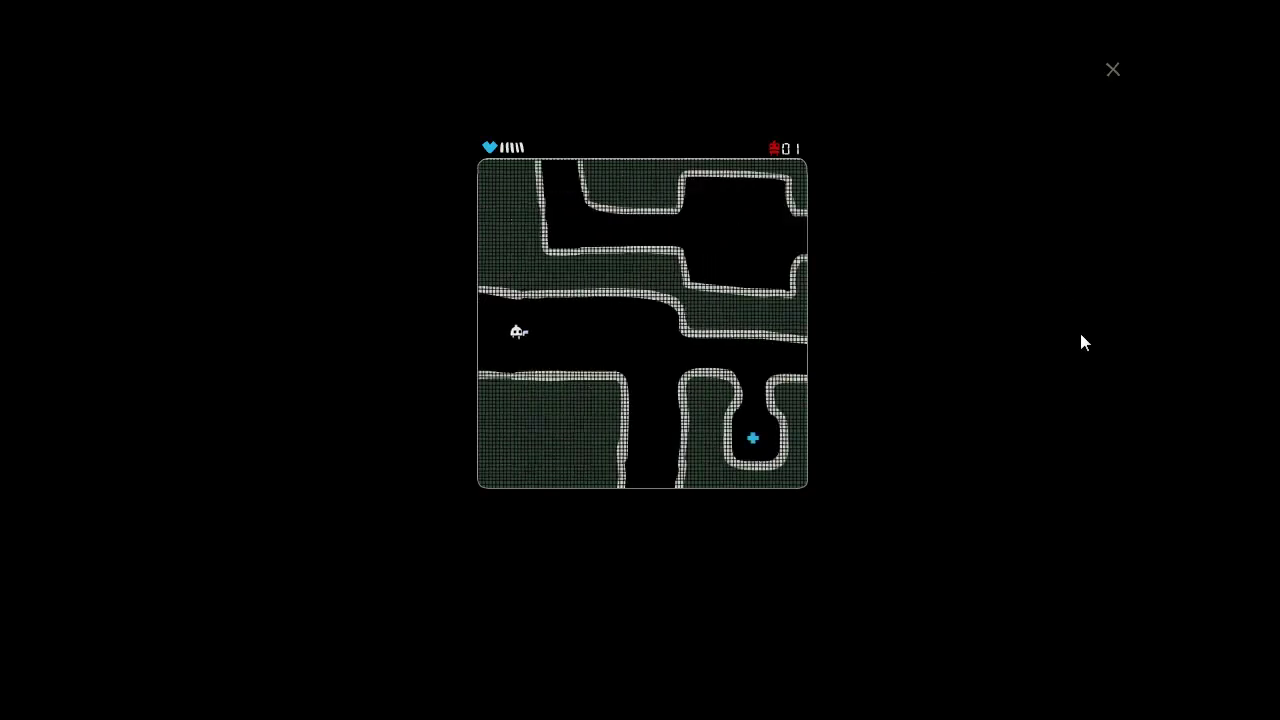
{"action": "key", "text": "Down"}
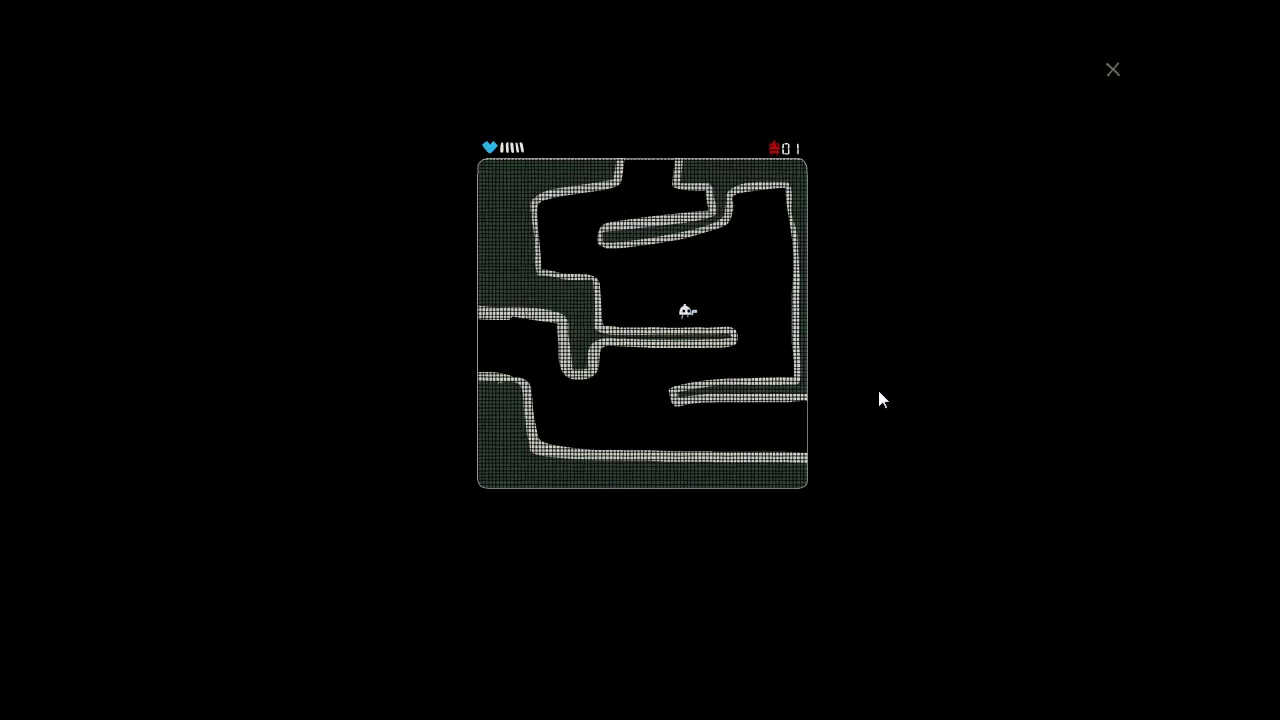
Step: Circle the ledge end, approach the last red enemy on the left, and destroy it
{"action": "key", "text": "Right"}
{"action": "key", "text": "Down"}
{"action": "key", "text": "Left"}
{"action": "key", "text": "Left"}
{"action": "key", "text": "Down"}
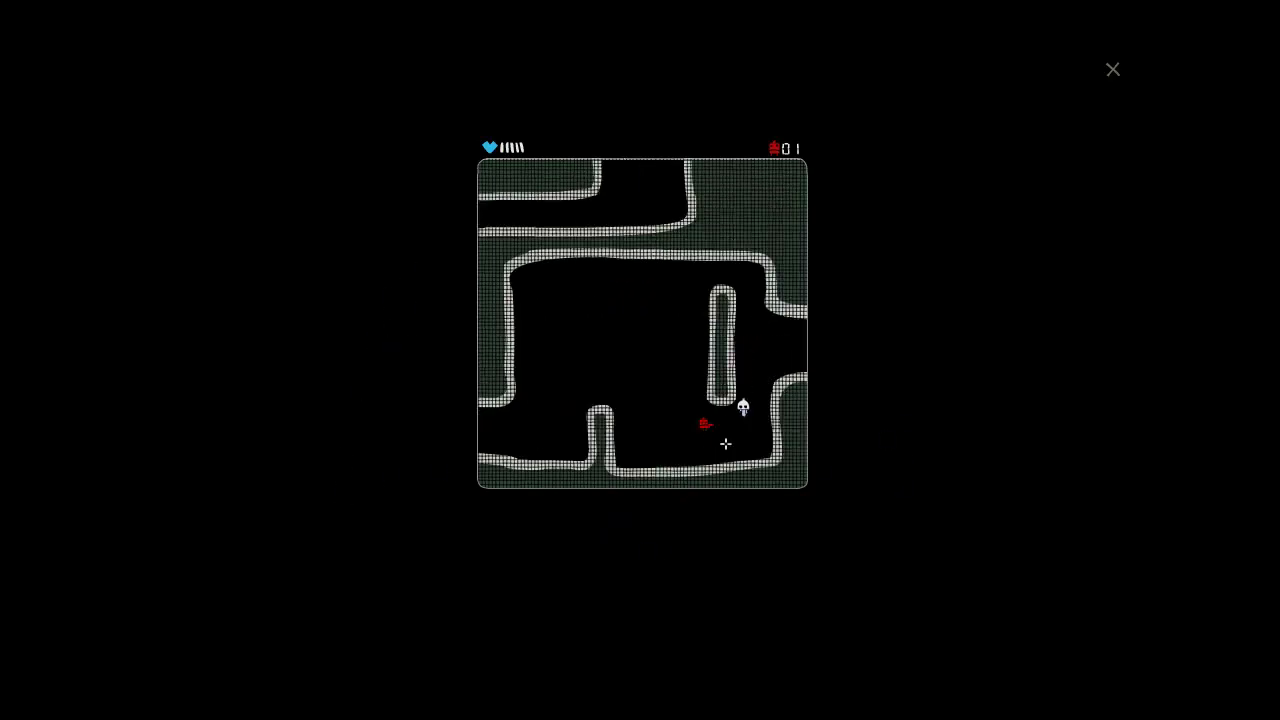
{"action": "key", "text": "Left"}
{"action": "key", "text": "Up"}
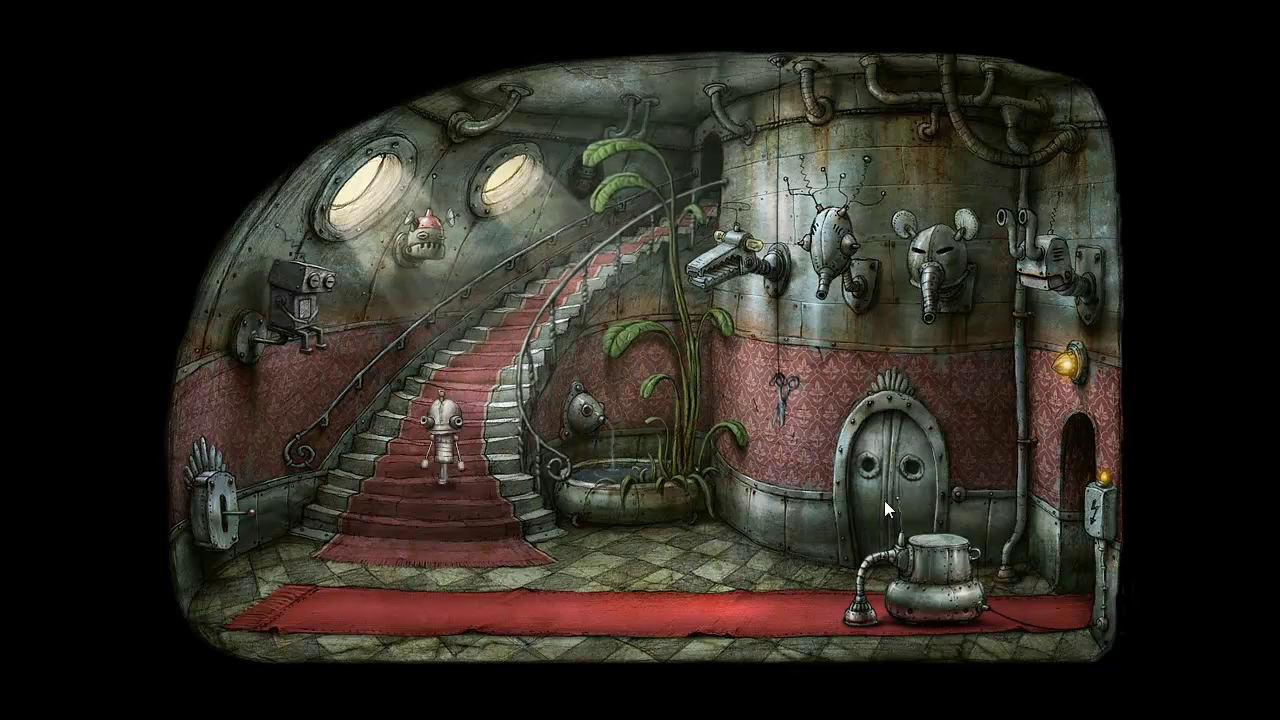
Step: Walk the robot right along the carpet, use the knob by the door, and enter the arched doorway
{"action": "left_click", "coordinate": [865, 573]}
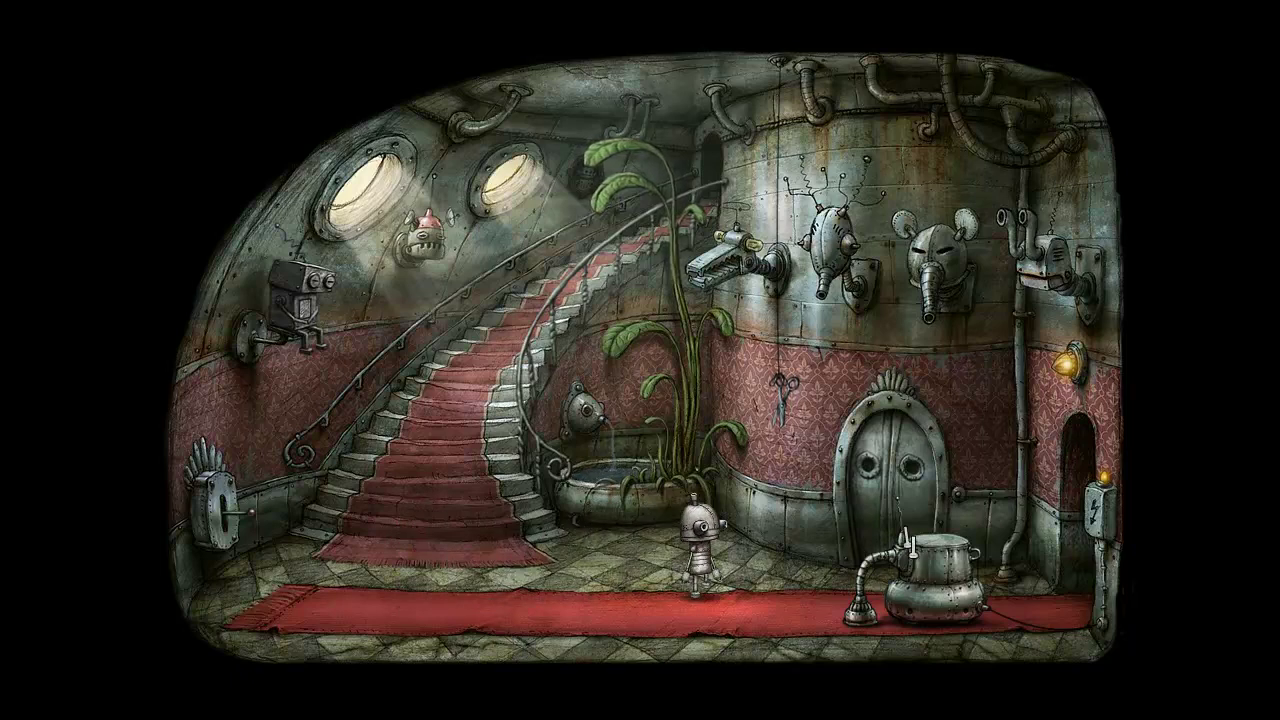
{"action": "left_click", "coordinate": [962, 497]}
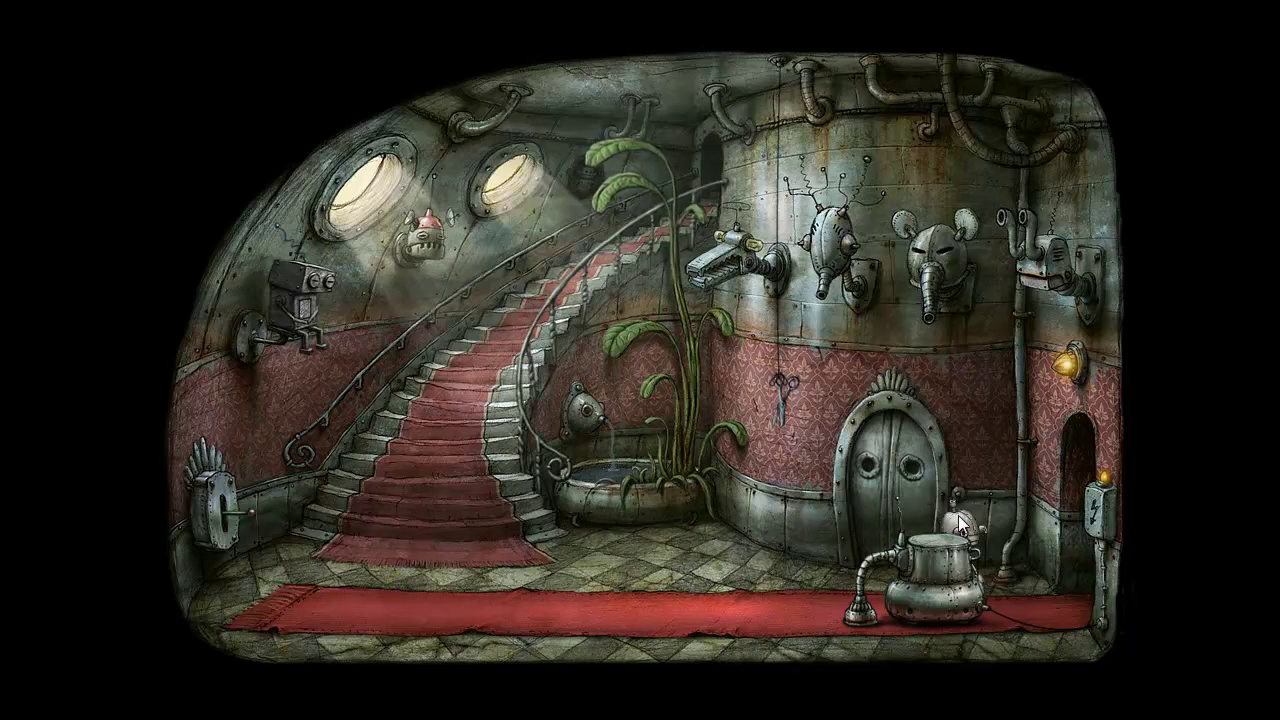
{"action": "left_click", "coordinate": [962, 504]}
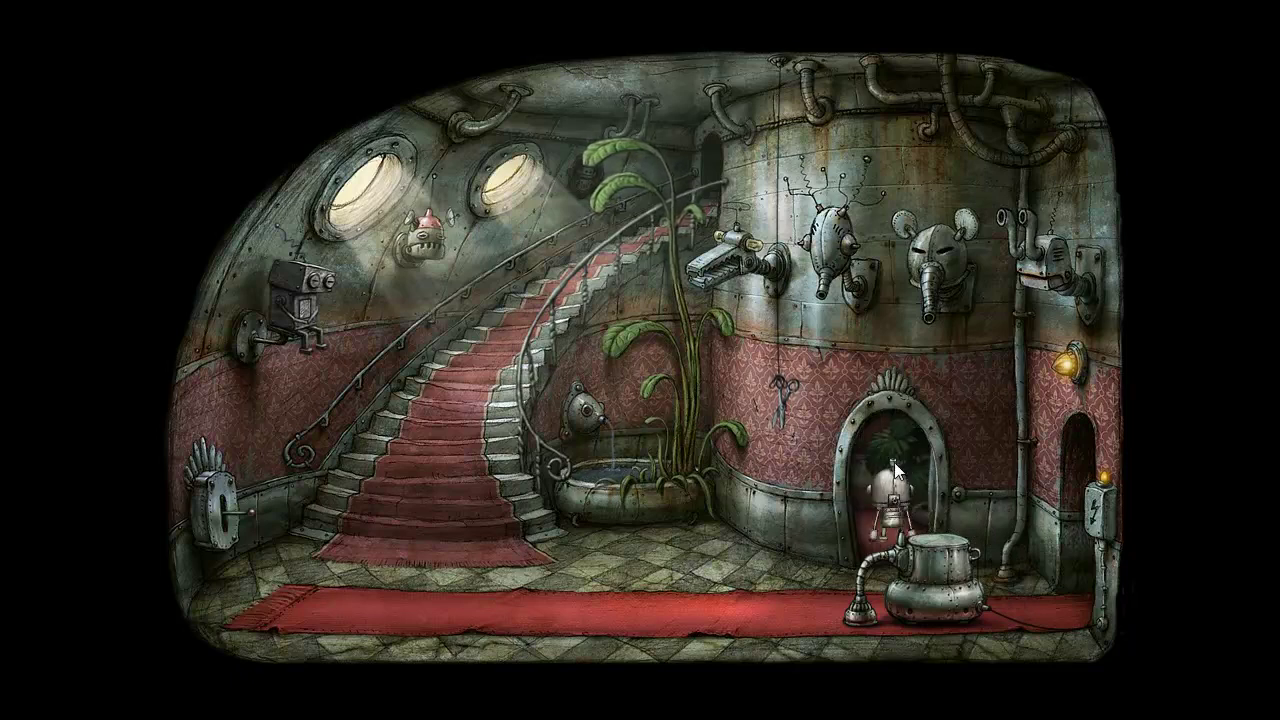
{"action": "left_click", "coordinate": [894, 462]}
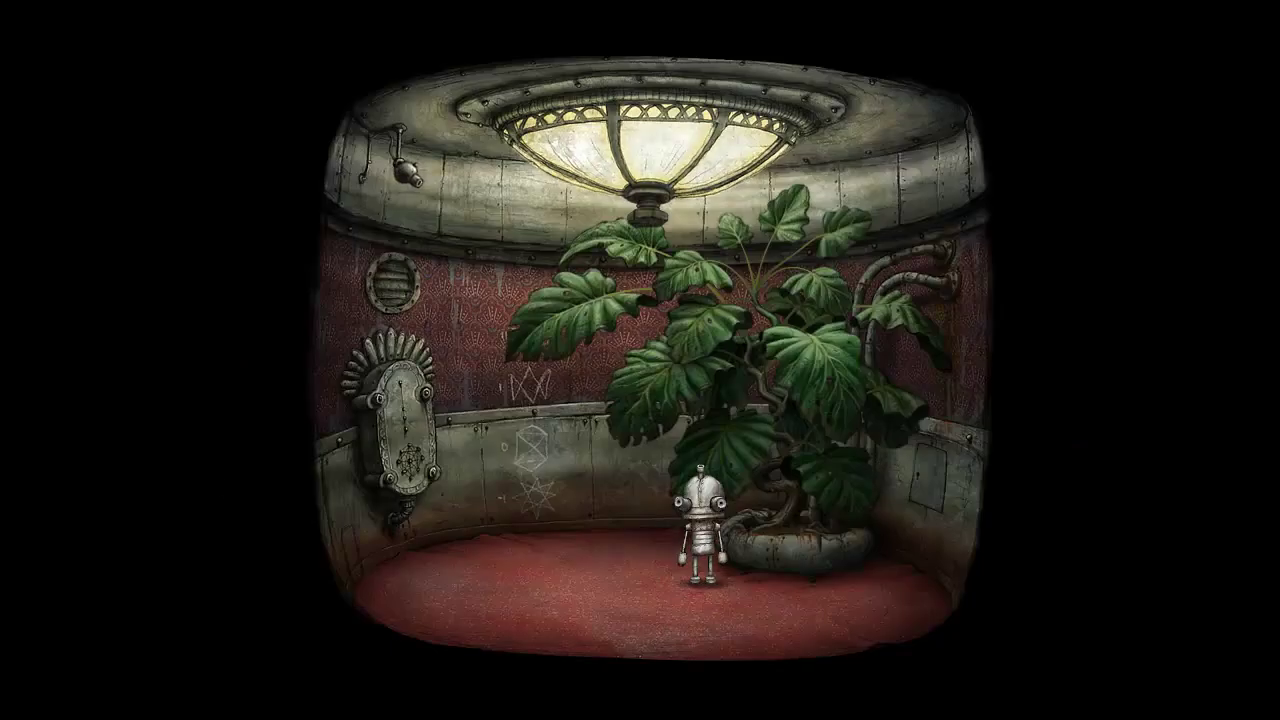